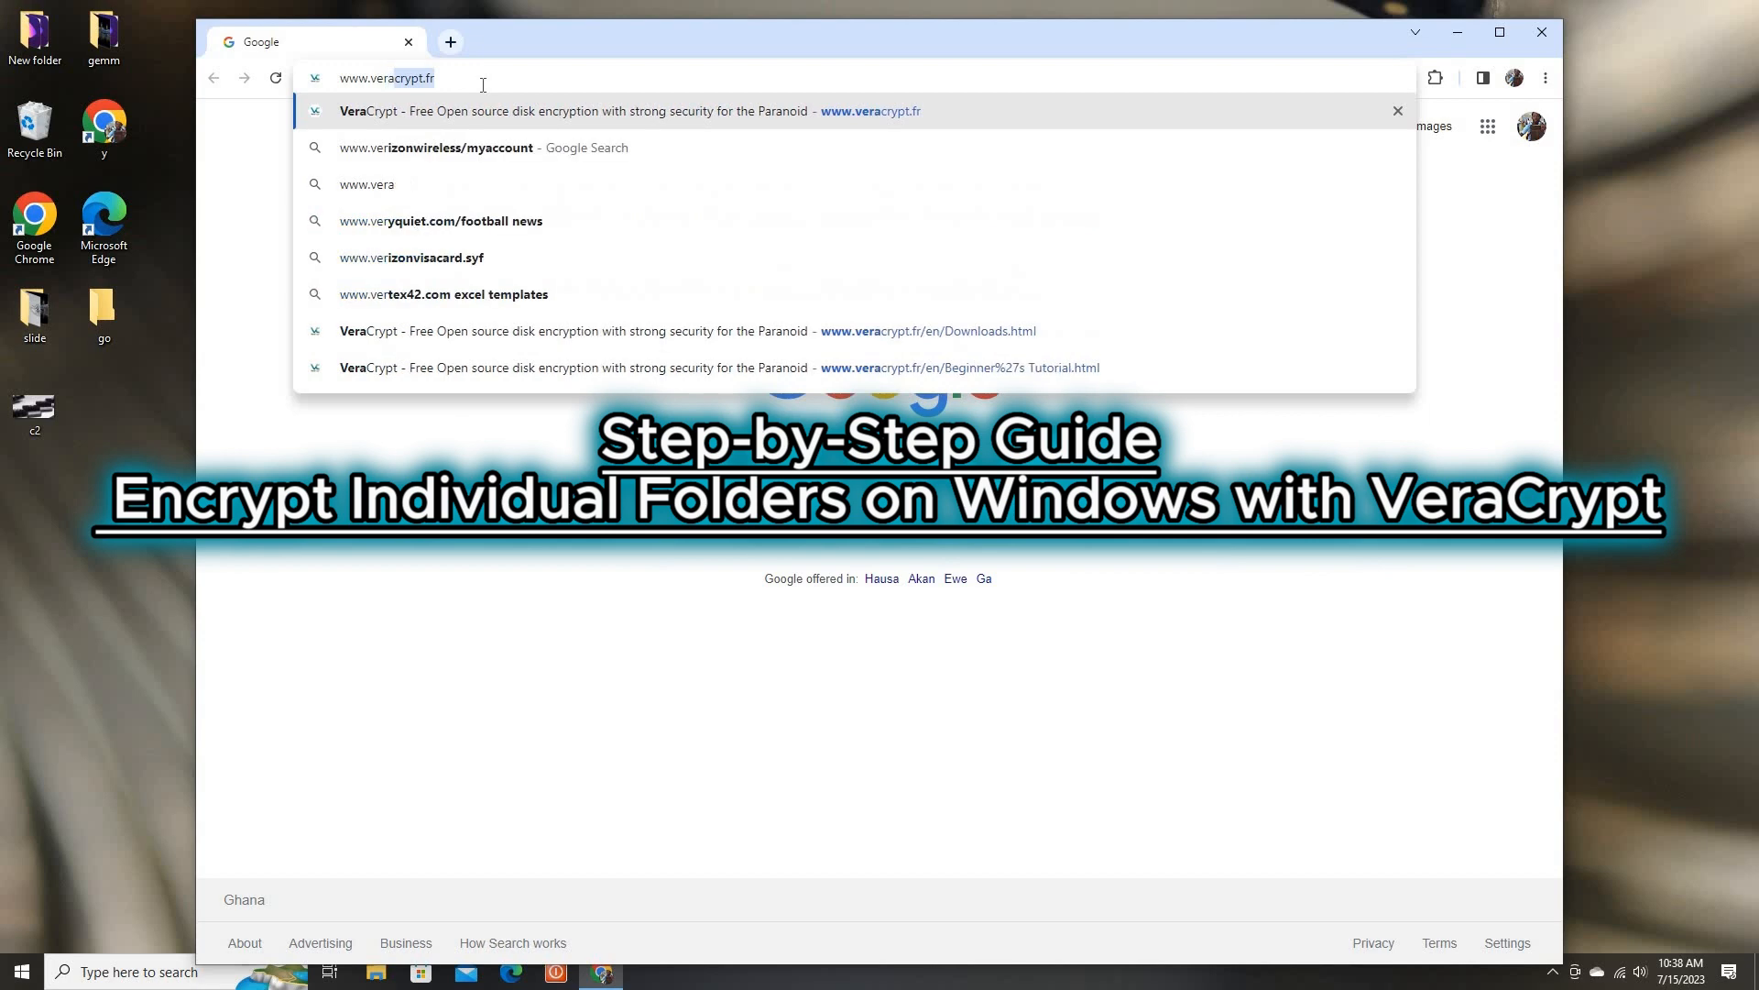
{"action": "type", "text": "y"}
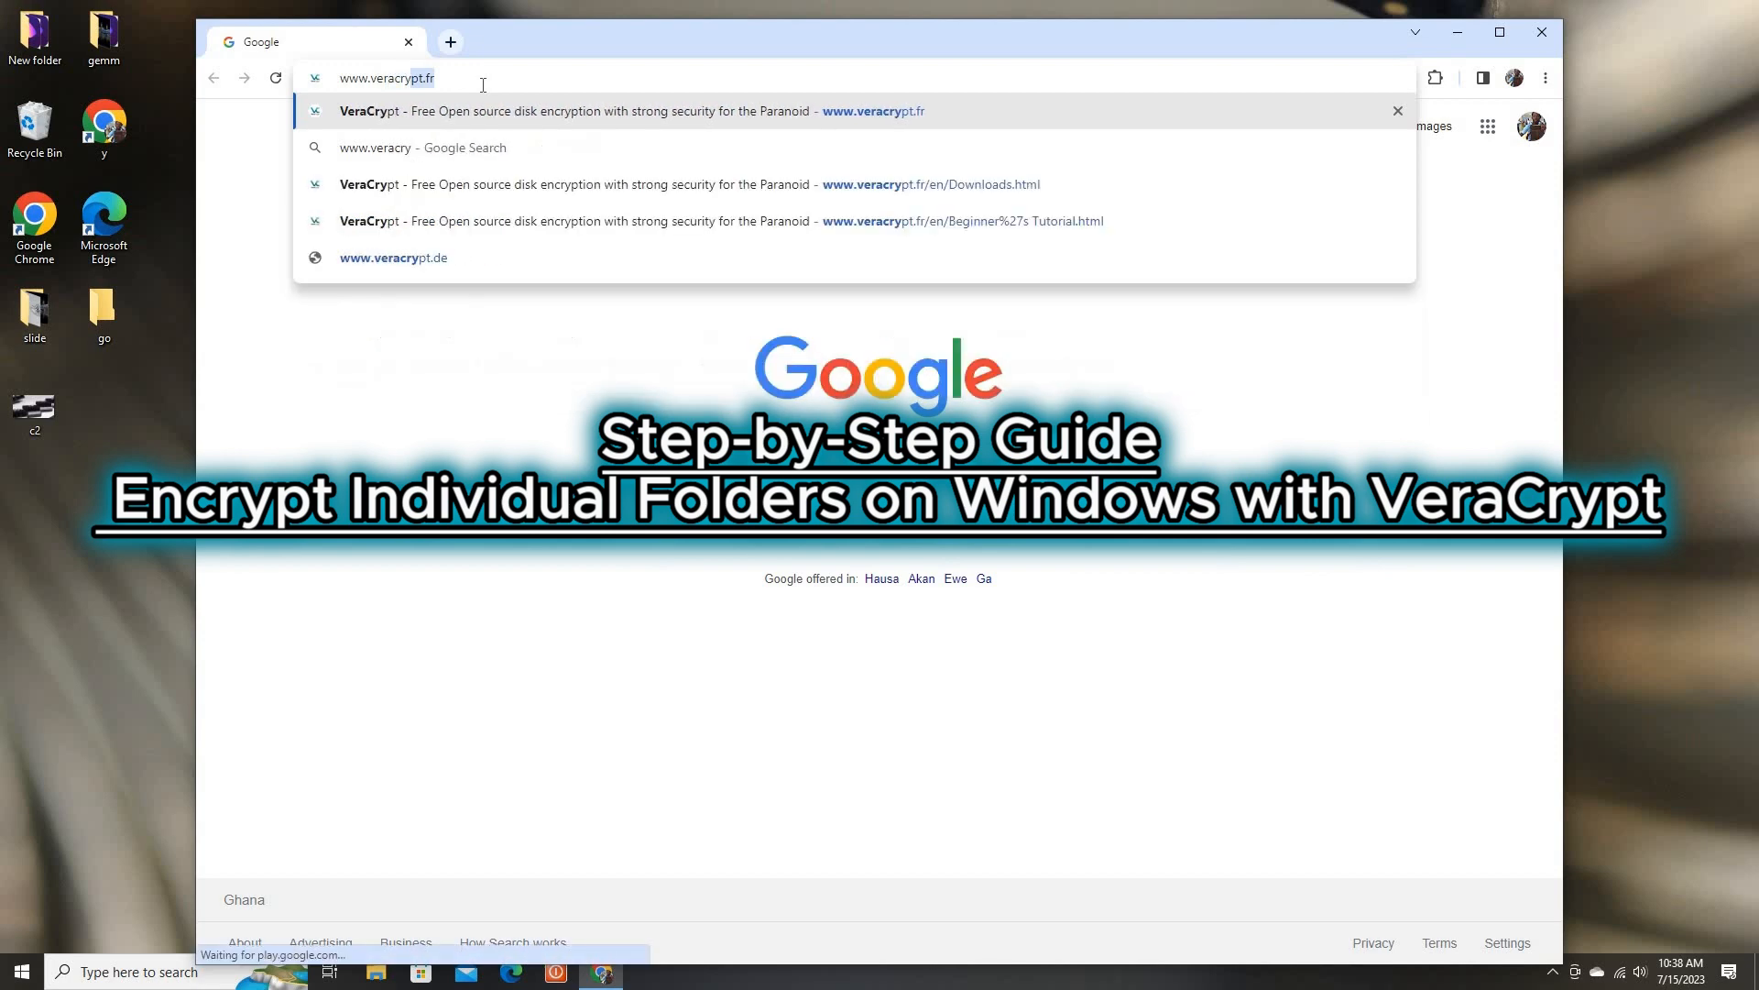
{"action": "type", "text": "pt.fr"}
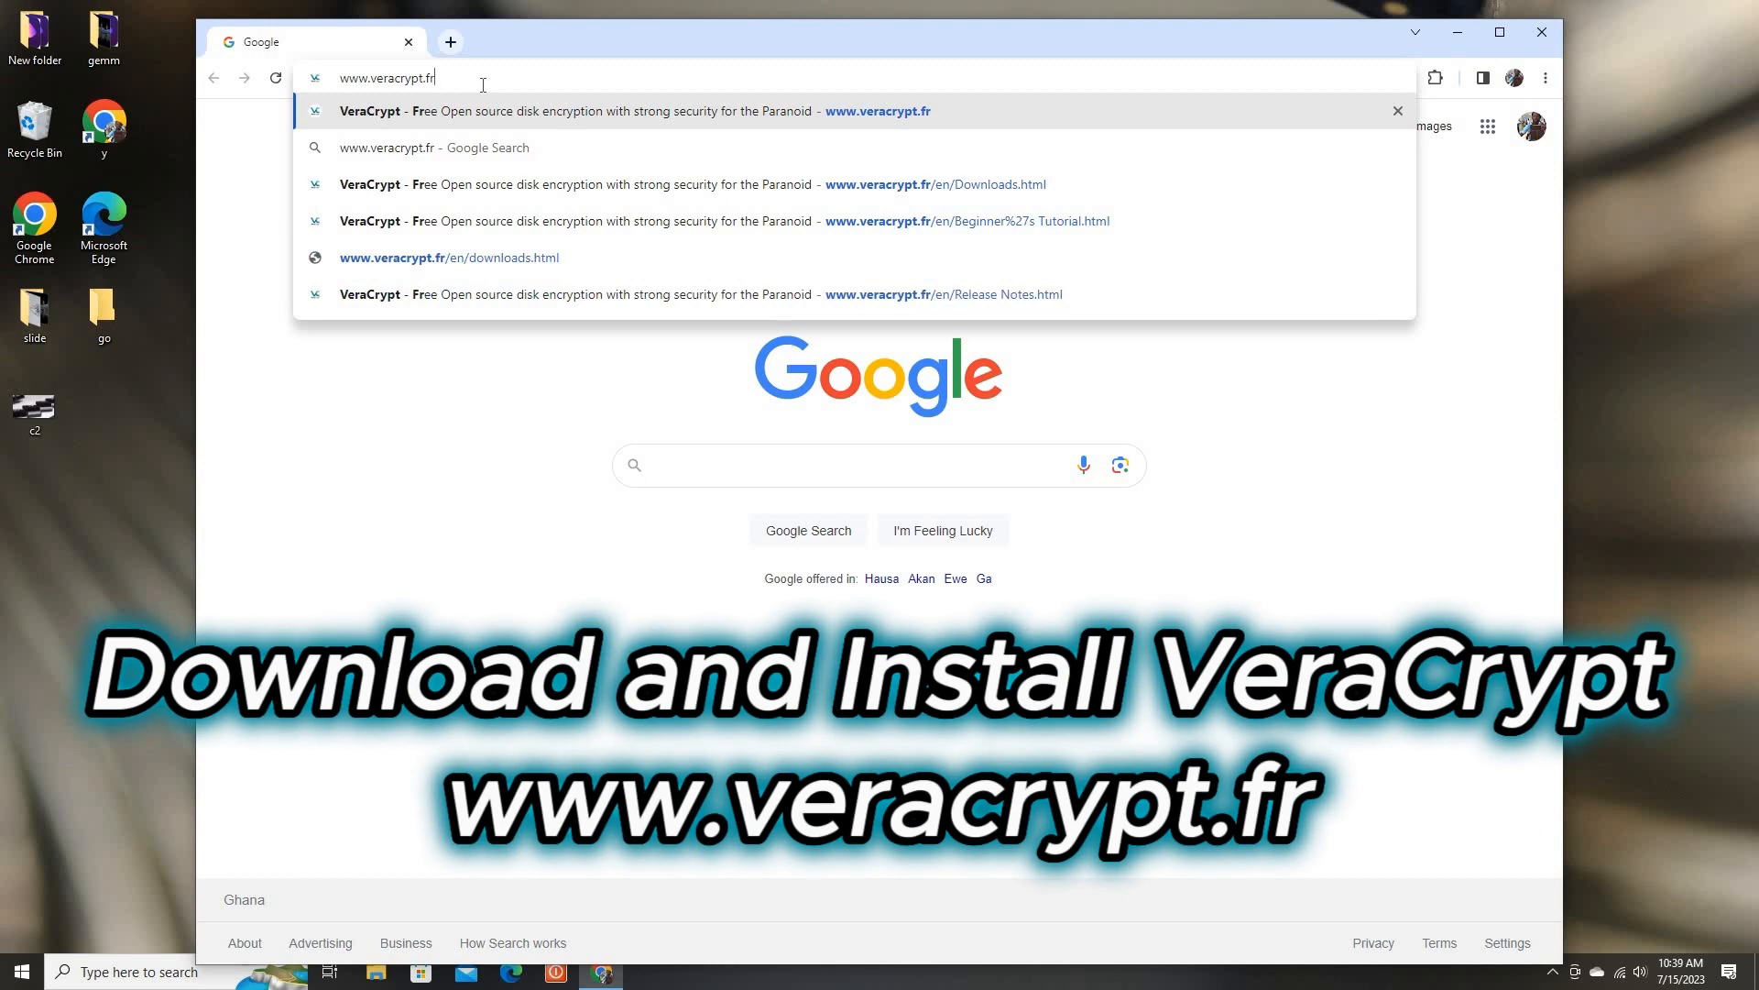
{"action": "left_click", "coordinate": [477, 113]}
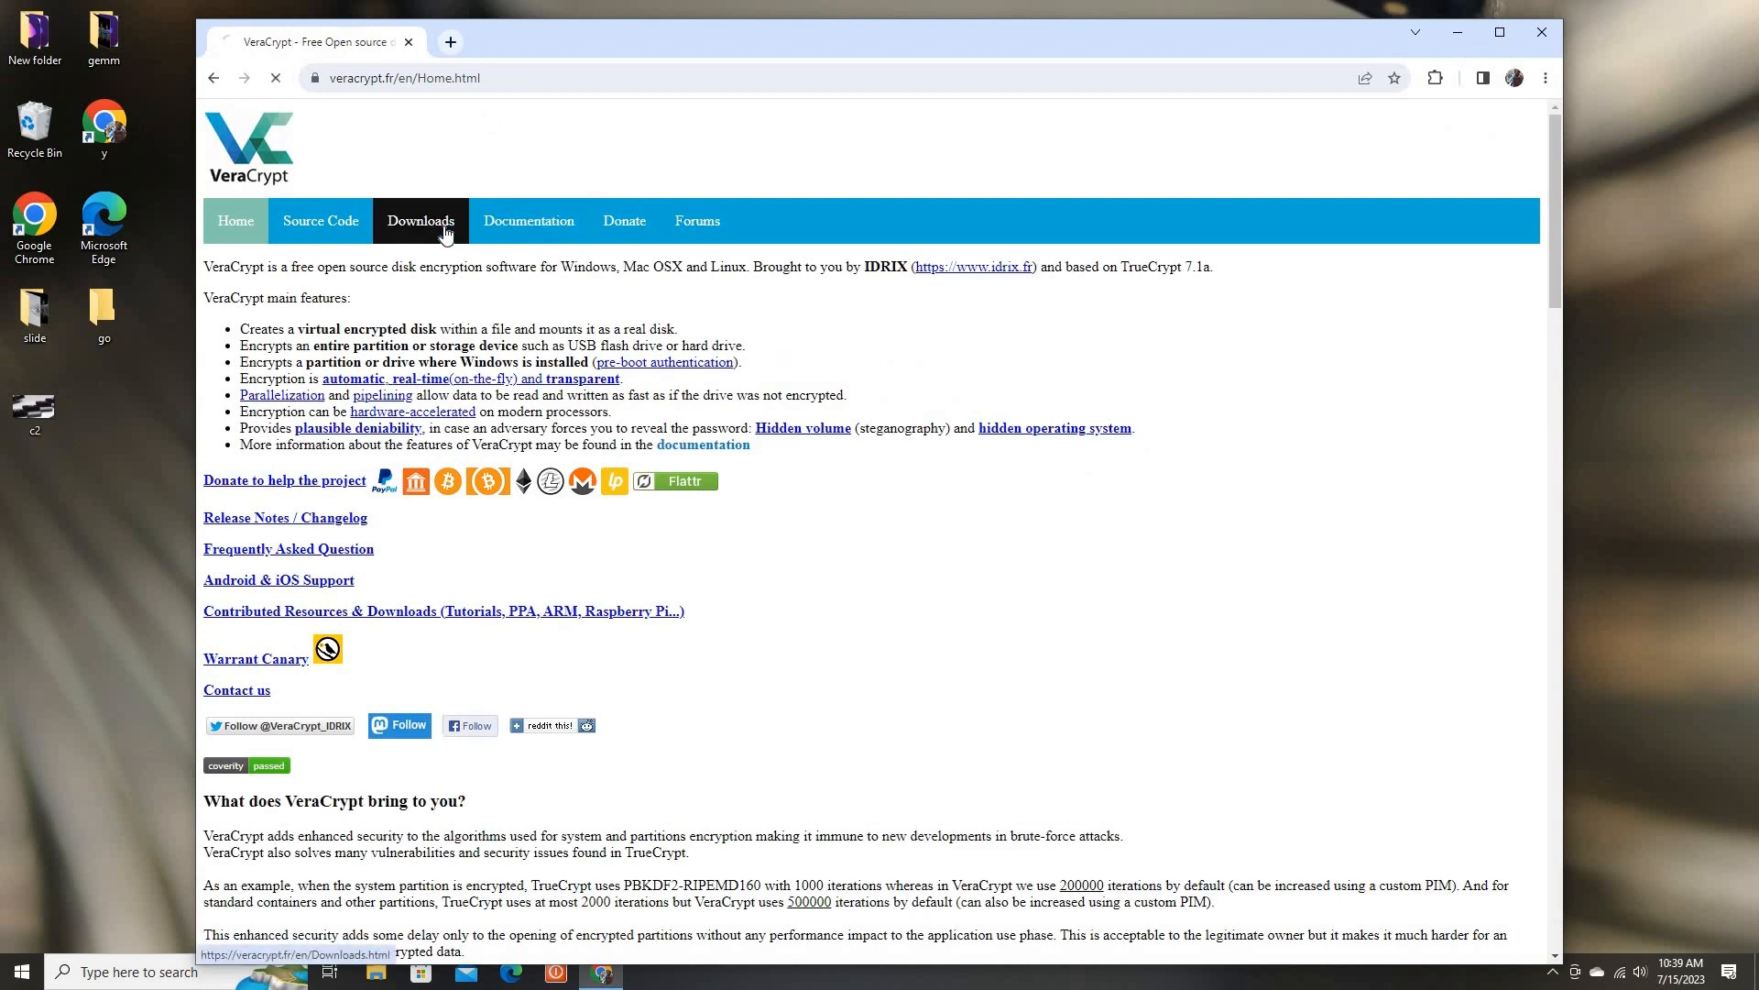
Go to the Downloads page and download the 64-bit MSI installer VeraCrypt_Setup_x64_1.25.9.msi
{"action": "left_click", "coordinate": [444, 231]}
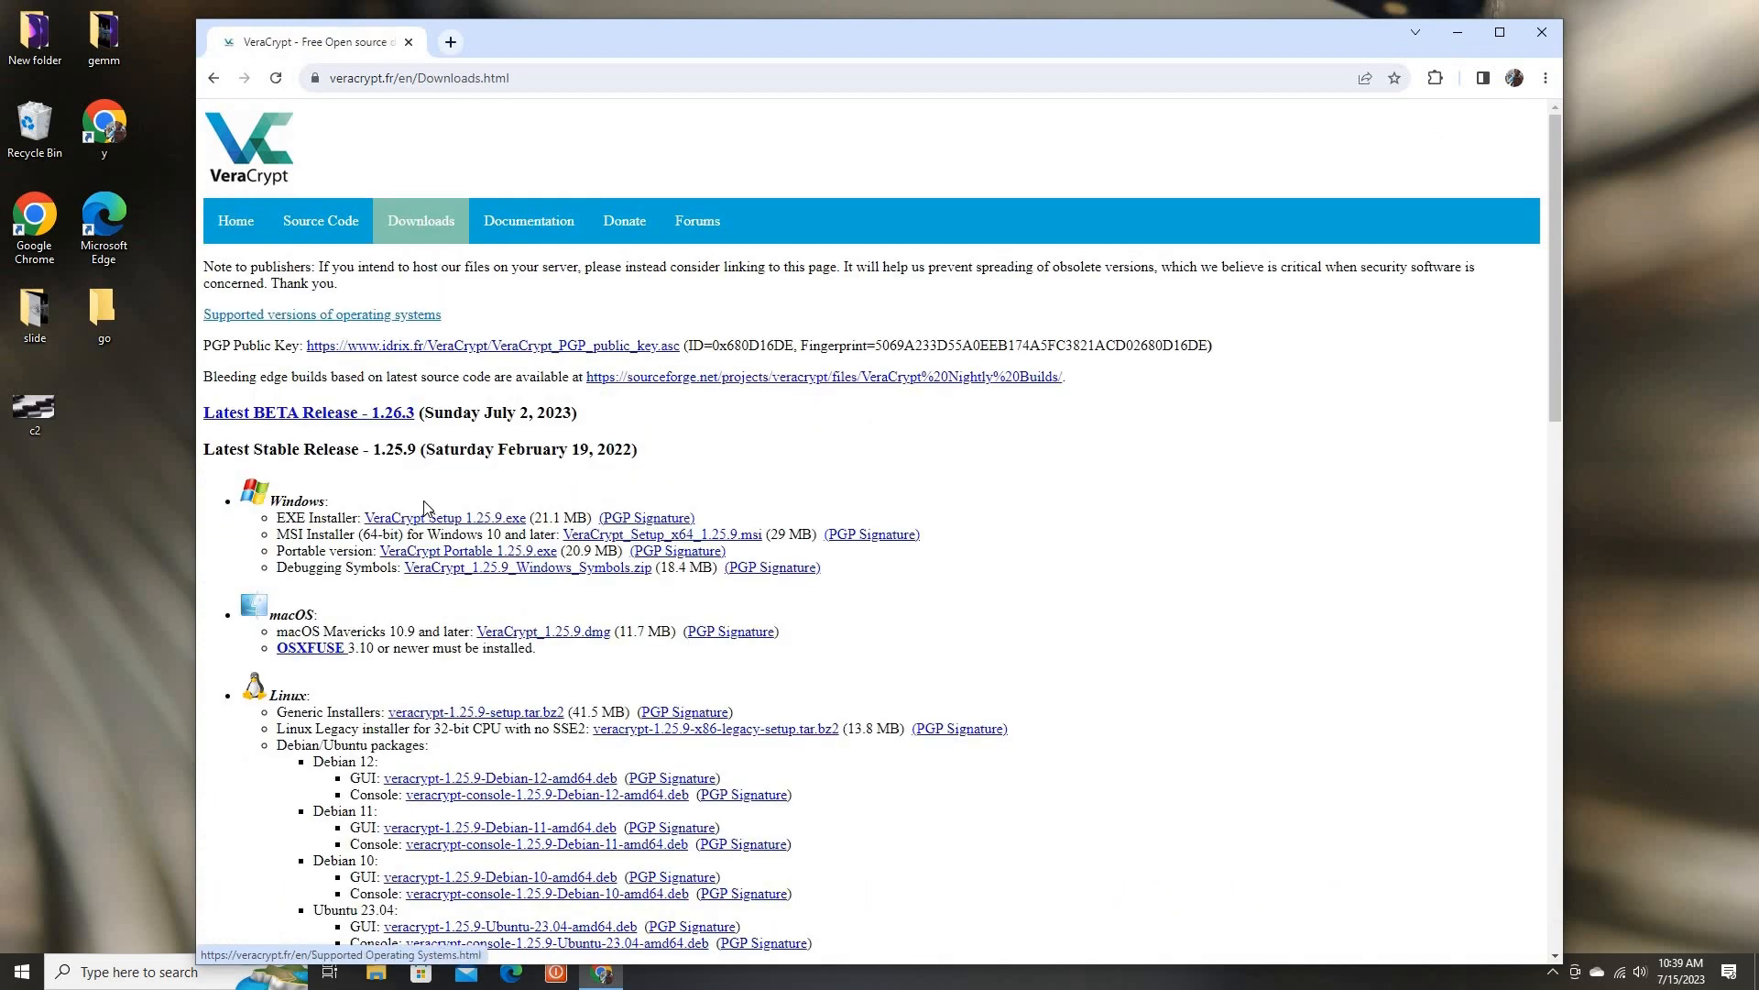
{"action": "left_click", "coordinate": [650, 542]}
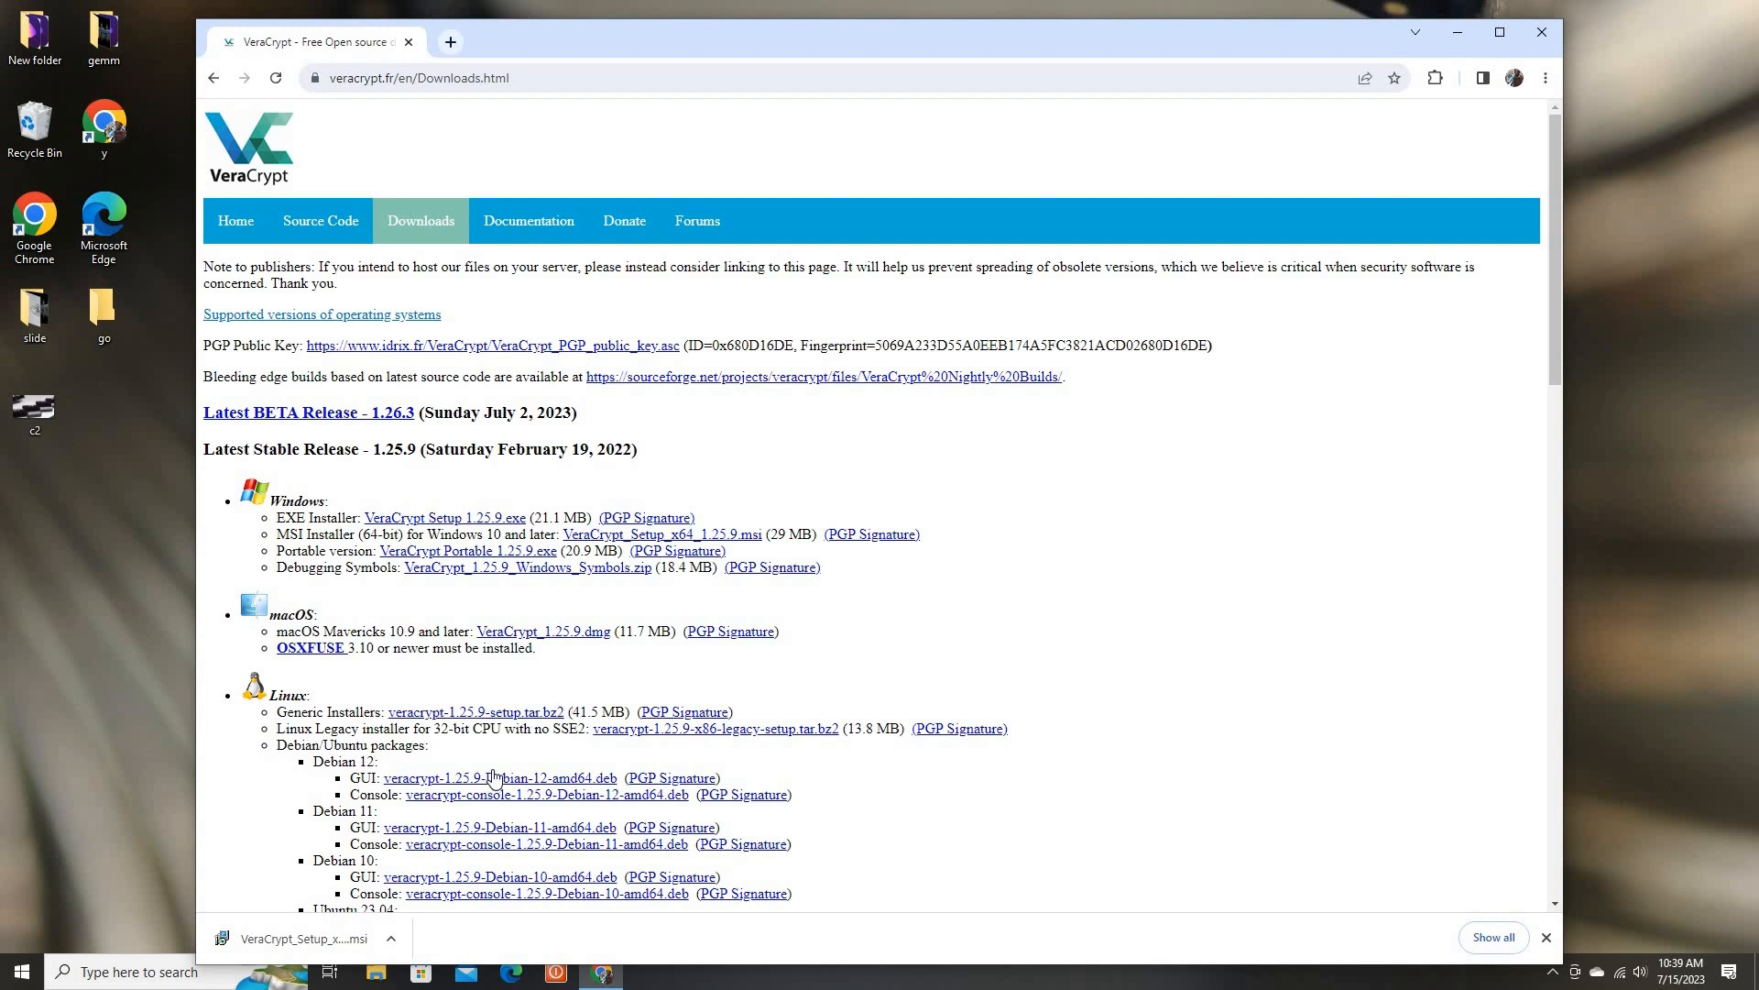
Open the downloaded installer and allow it to run past the security warning
{"action": "left_click", "coordinate": [392, 939]}
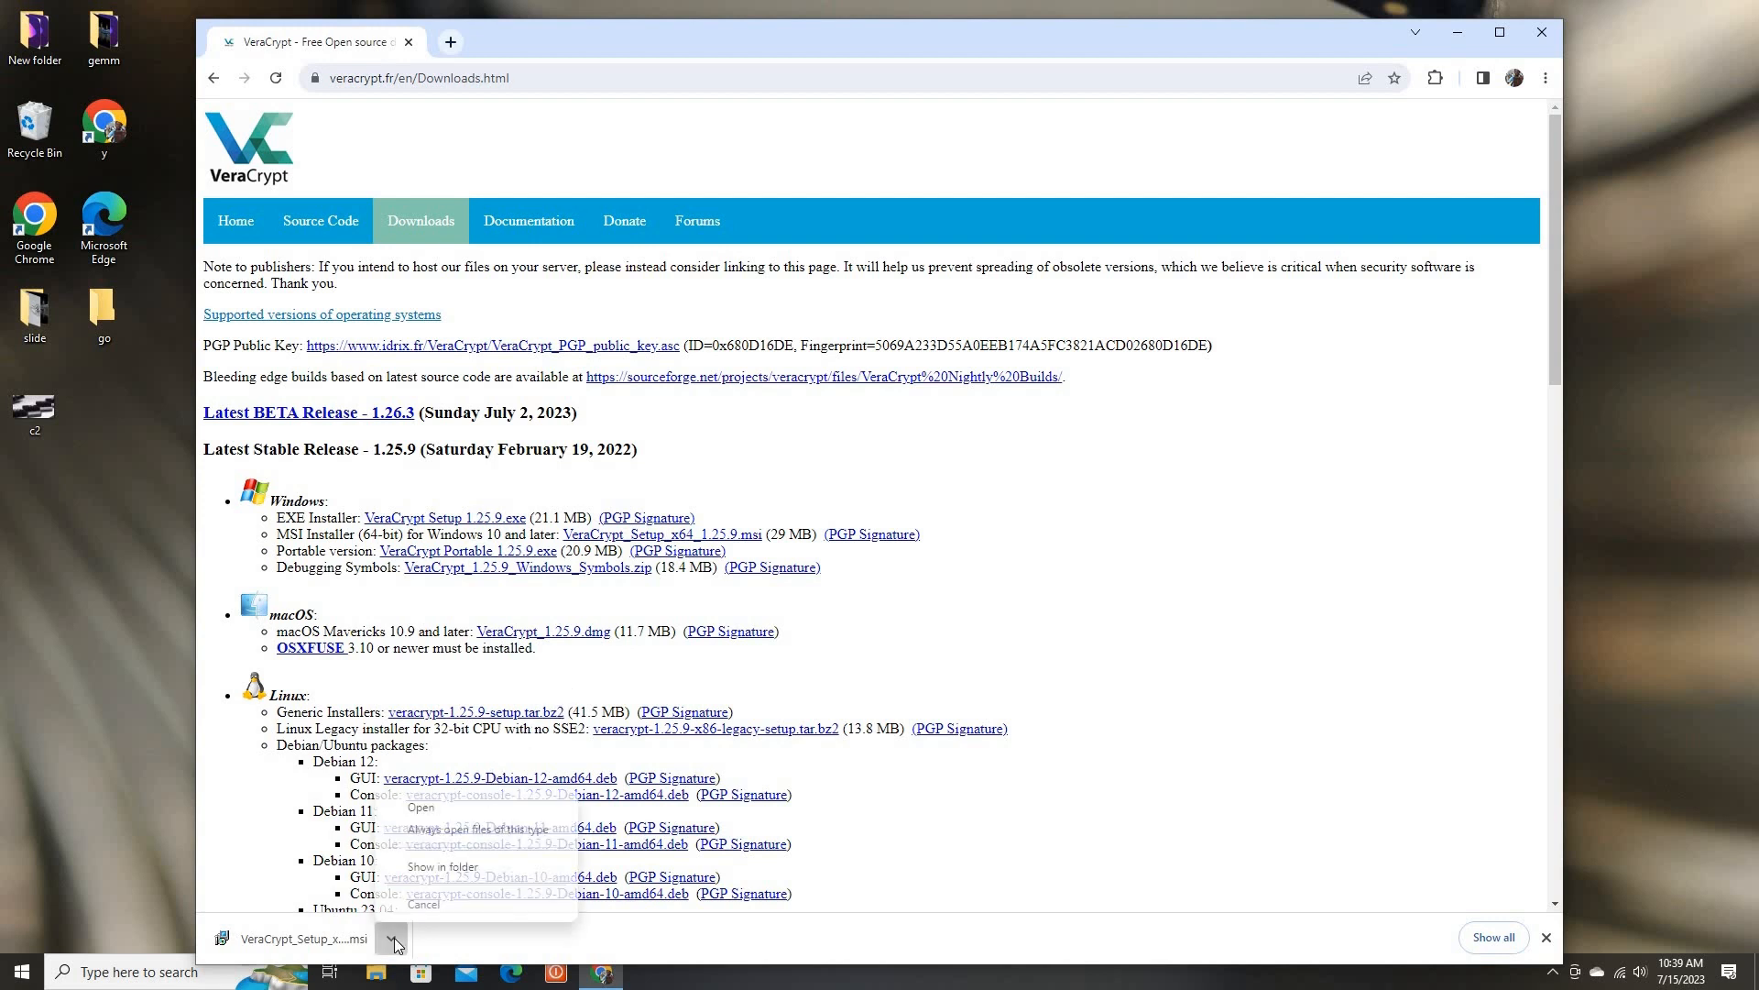
{"action": "left_click", "coordinate": [442, 813]}
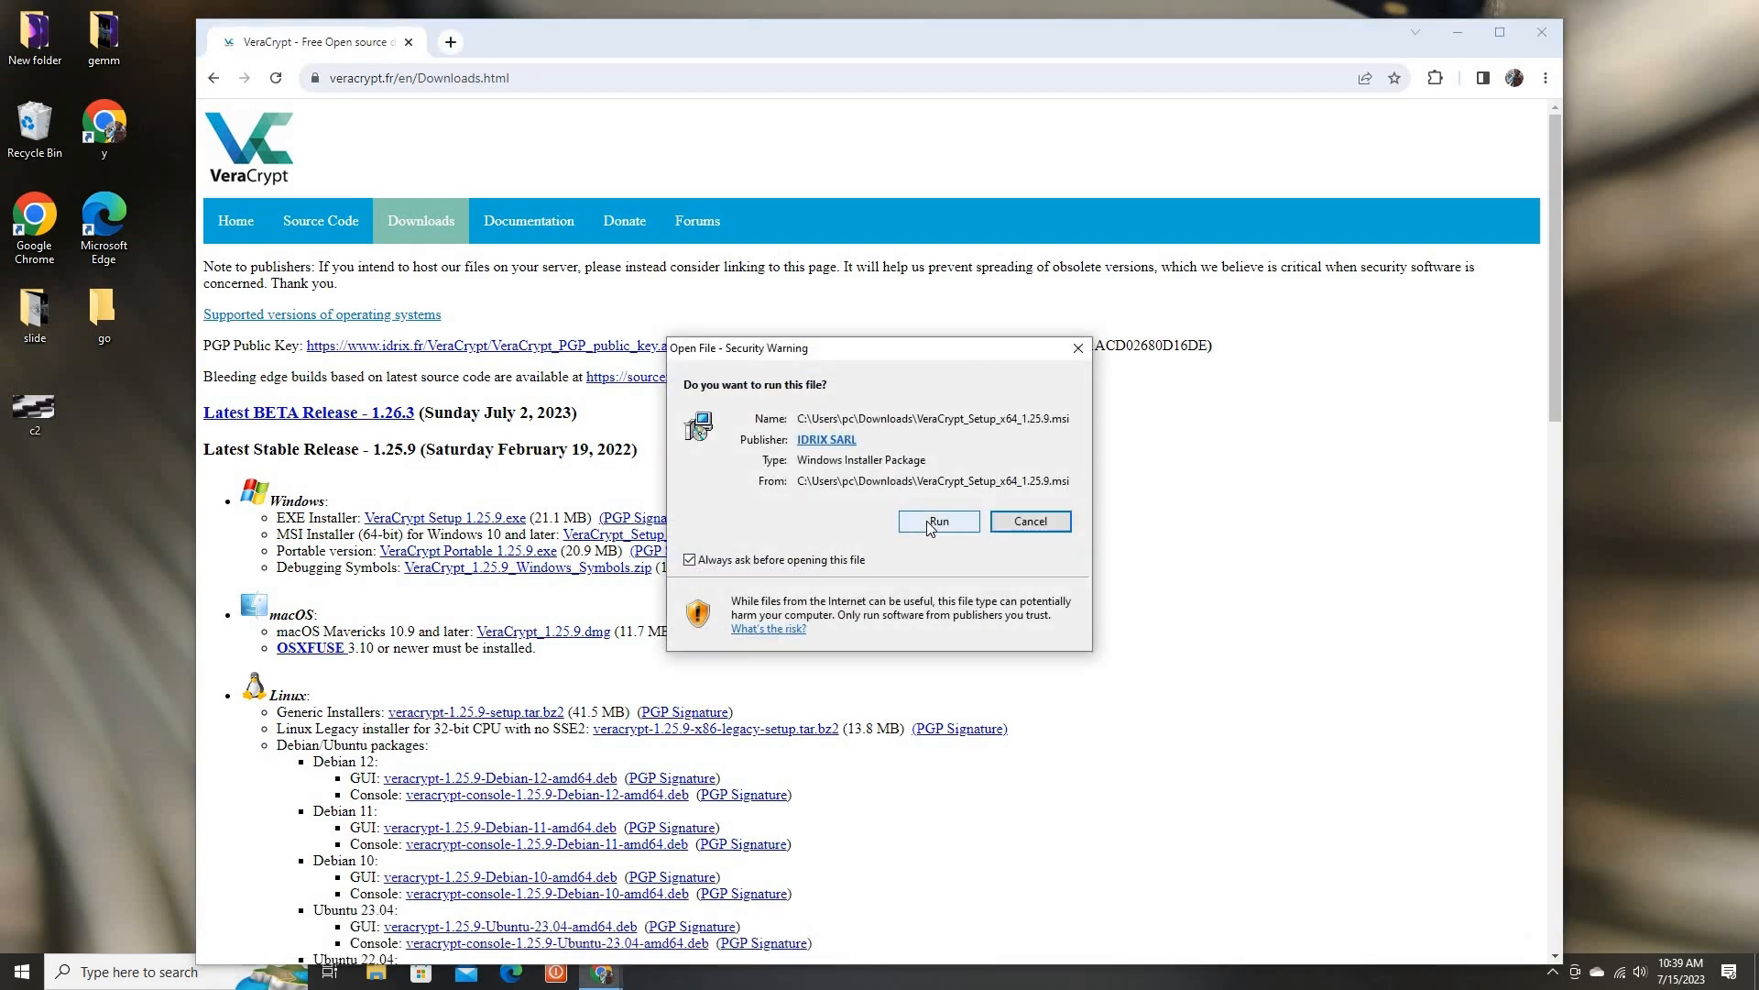
{"action": "left_click", "coordinate": [928, 523]}
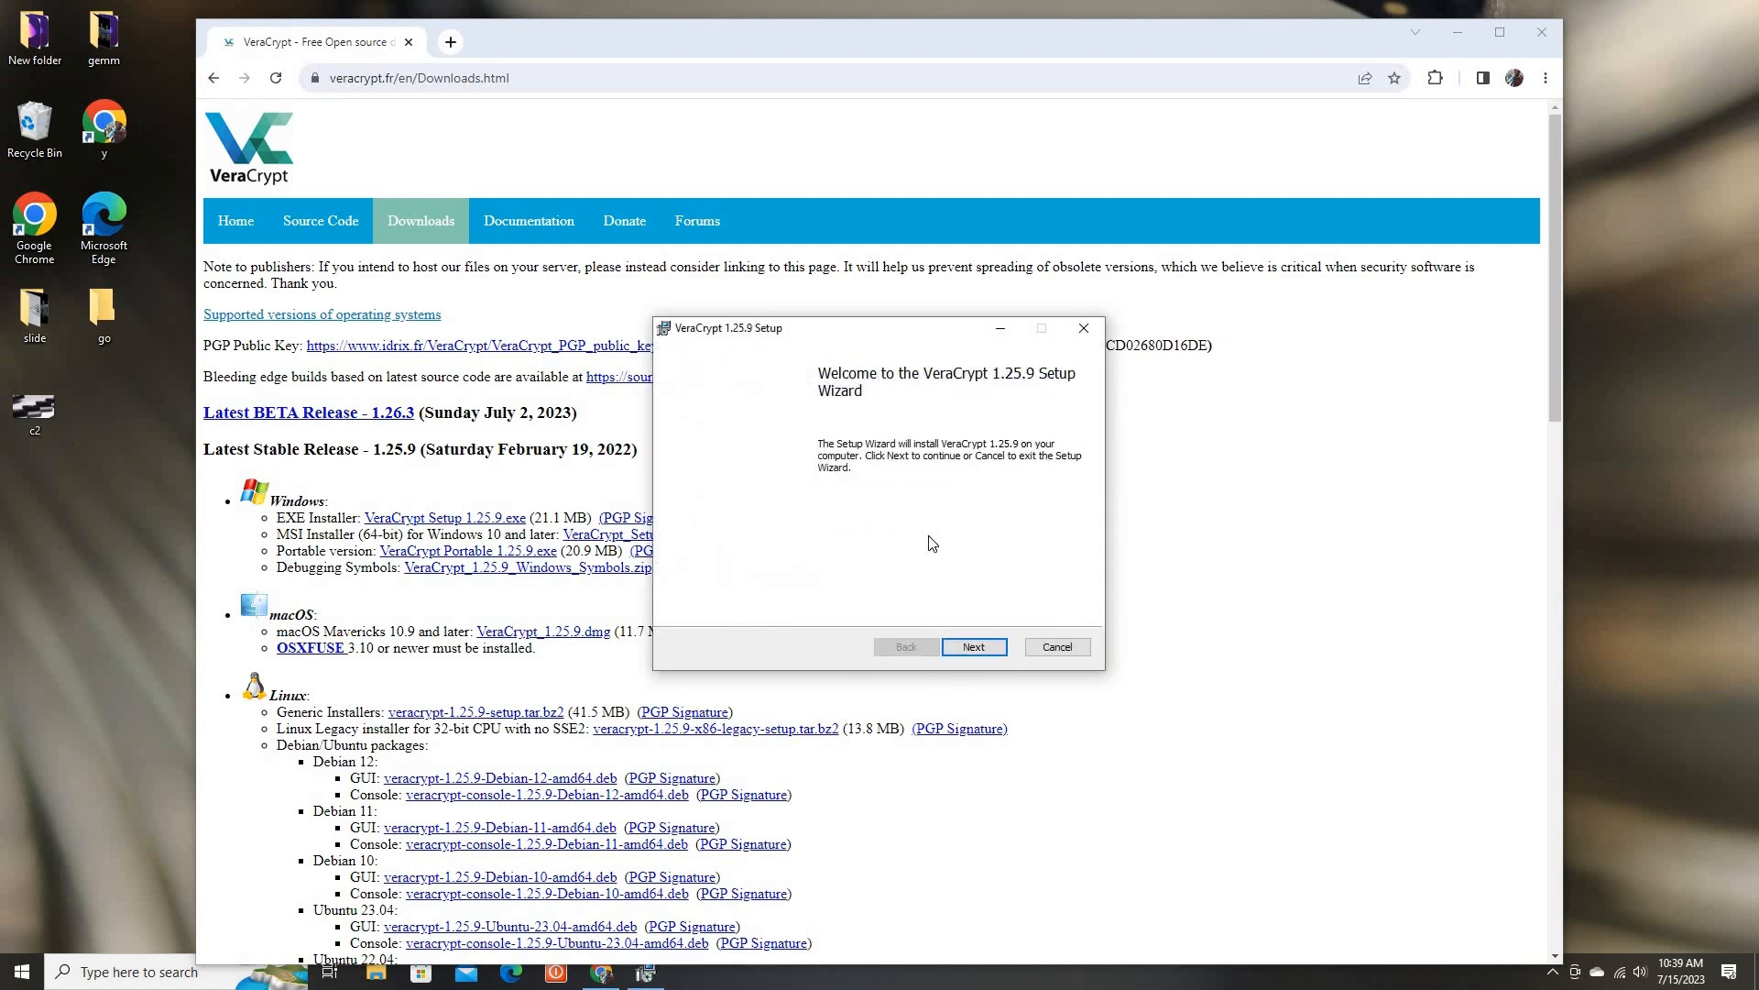
Advance through the setup wizard, accepting the license agreement and keeping the default destination C:\Program Files\VeraCrypt\ and options
{"action": "left_click", "coordinate": [973, 648]}
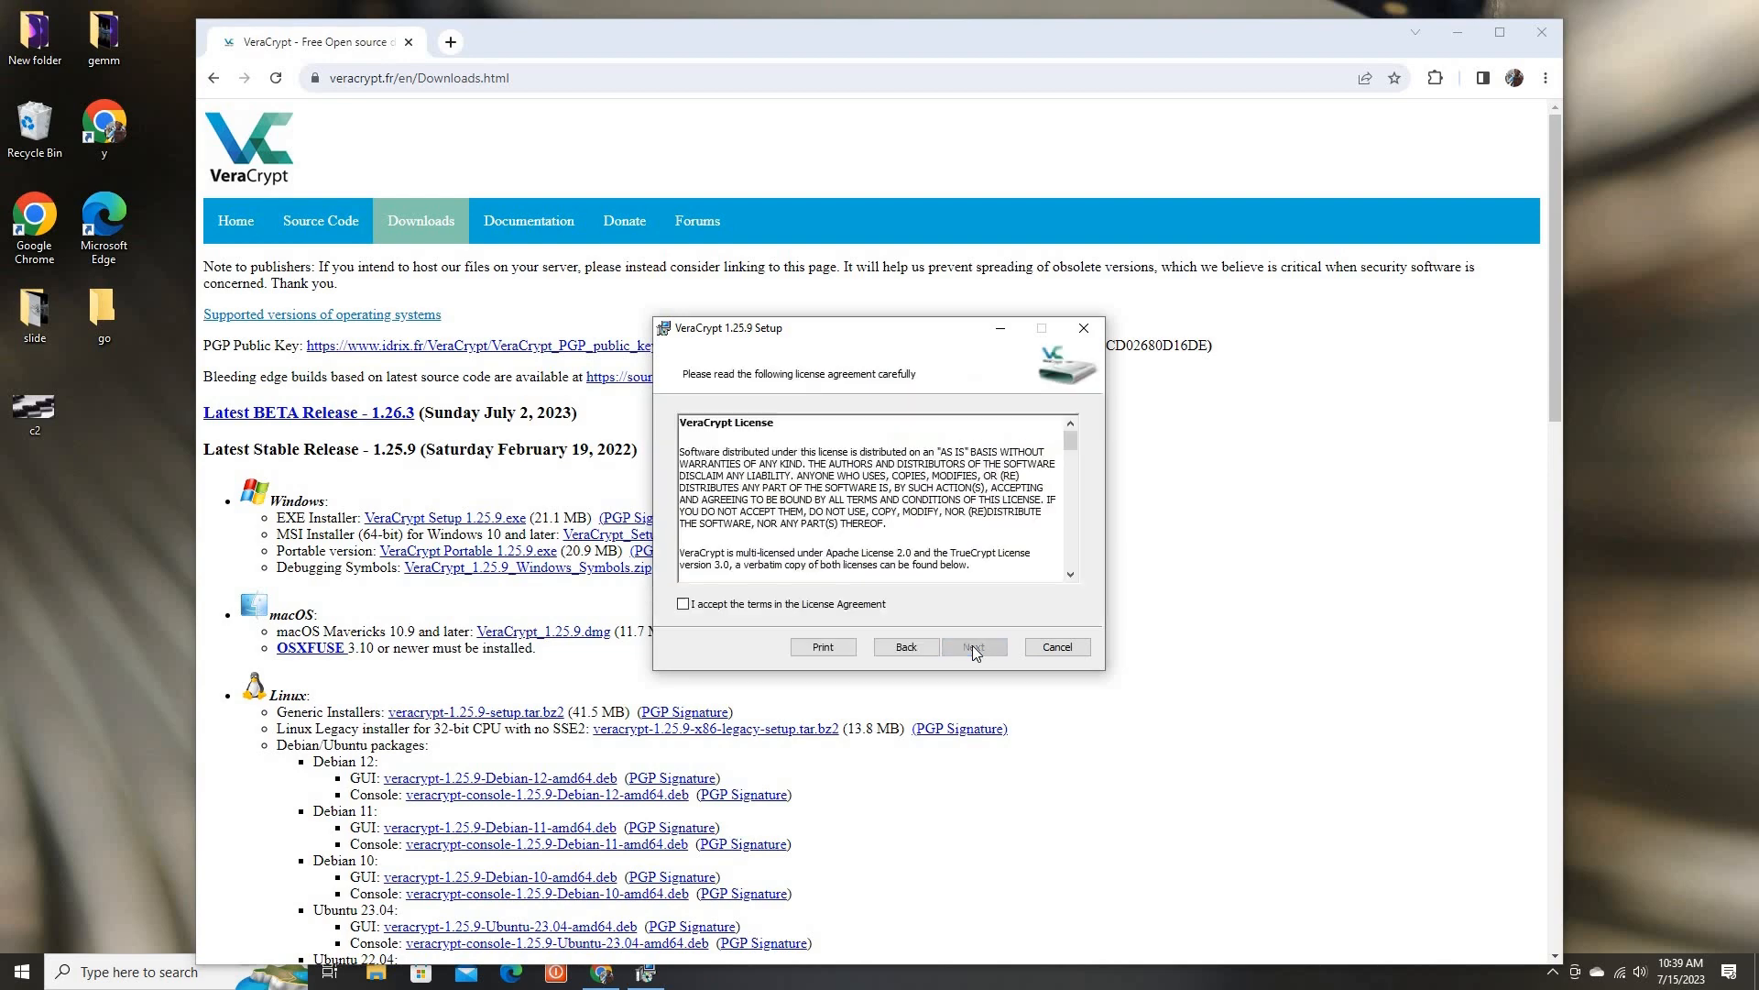
{"action": "left_click", "coordinate": [683, 604]}
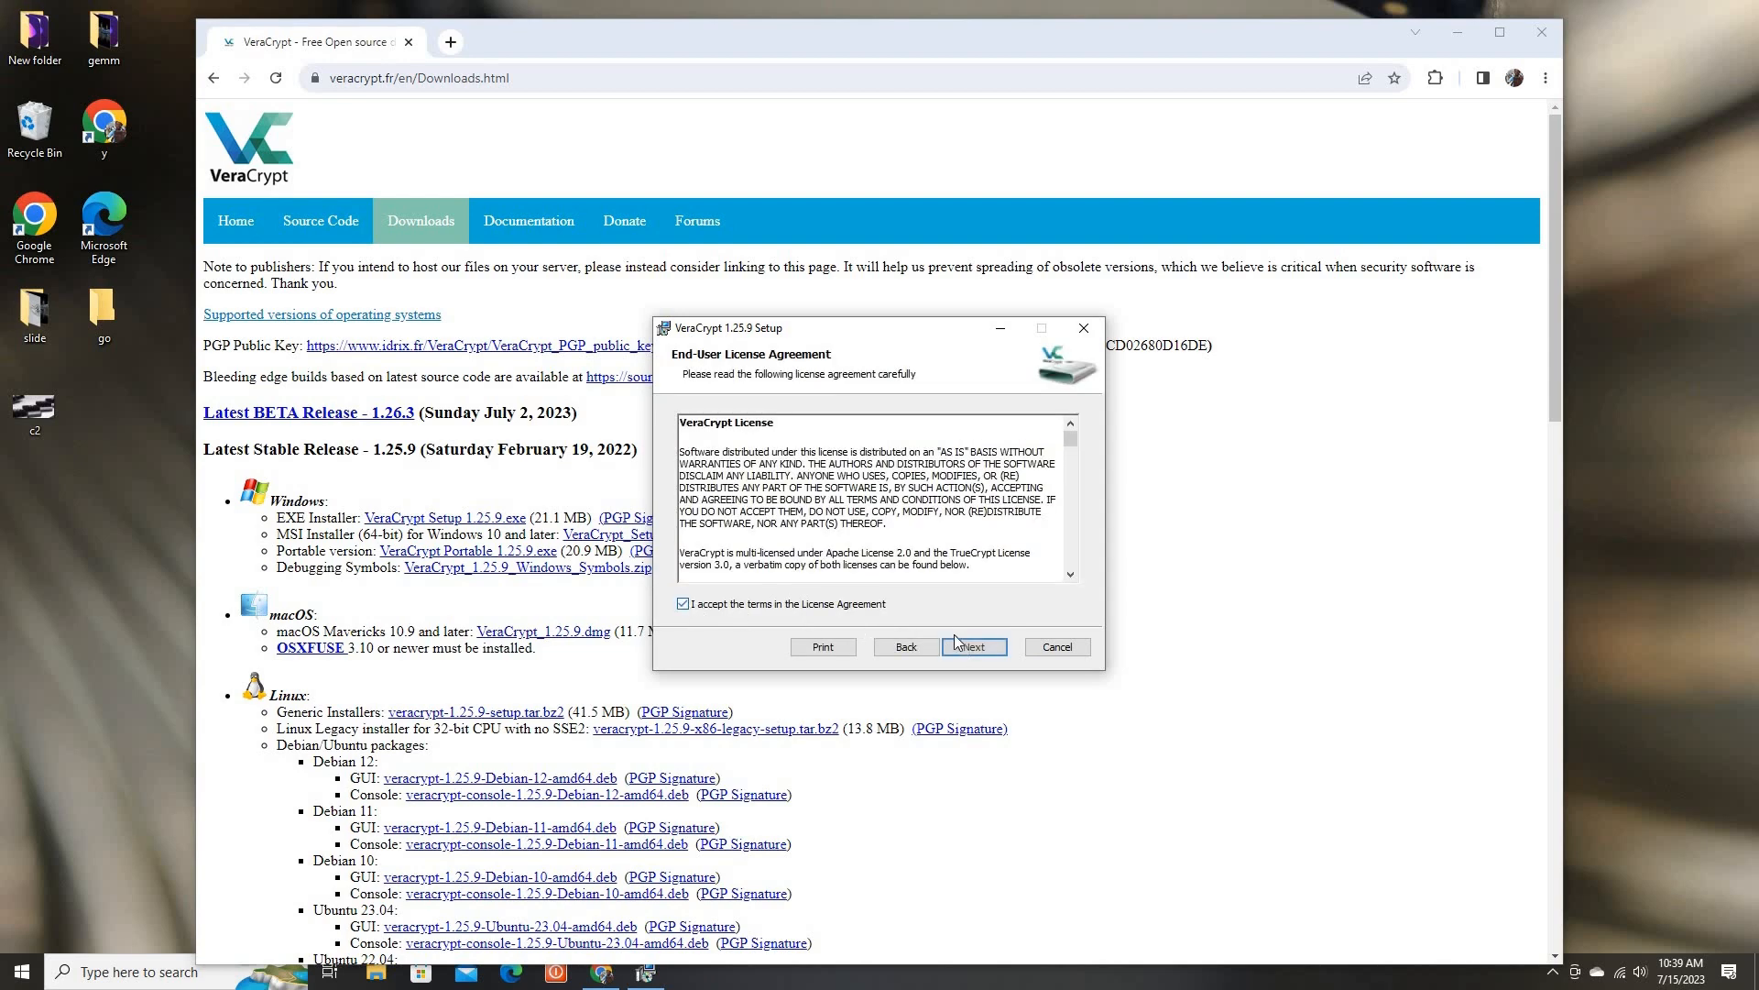
{"action": "left_click", "coordinate": [968, 651]}
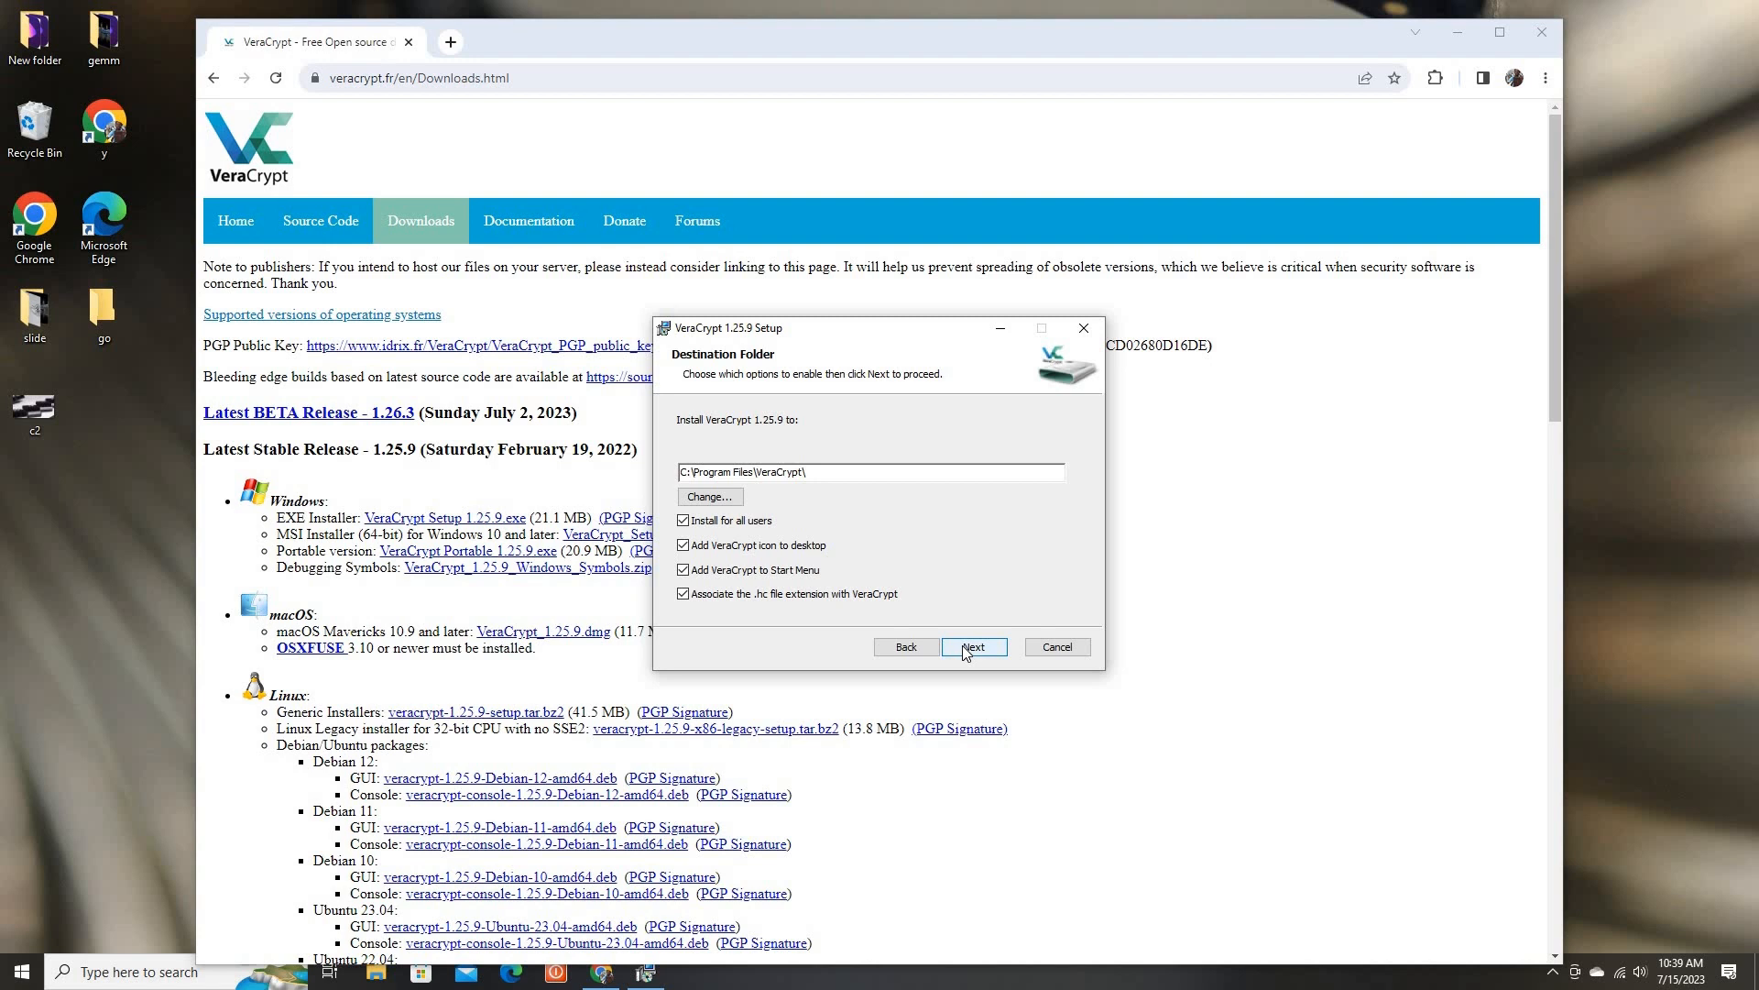
{"action": "left_click", "coordinate": [965, 648]}
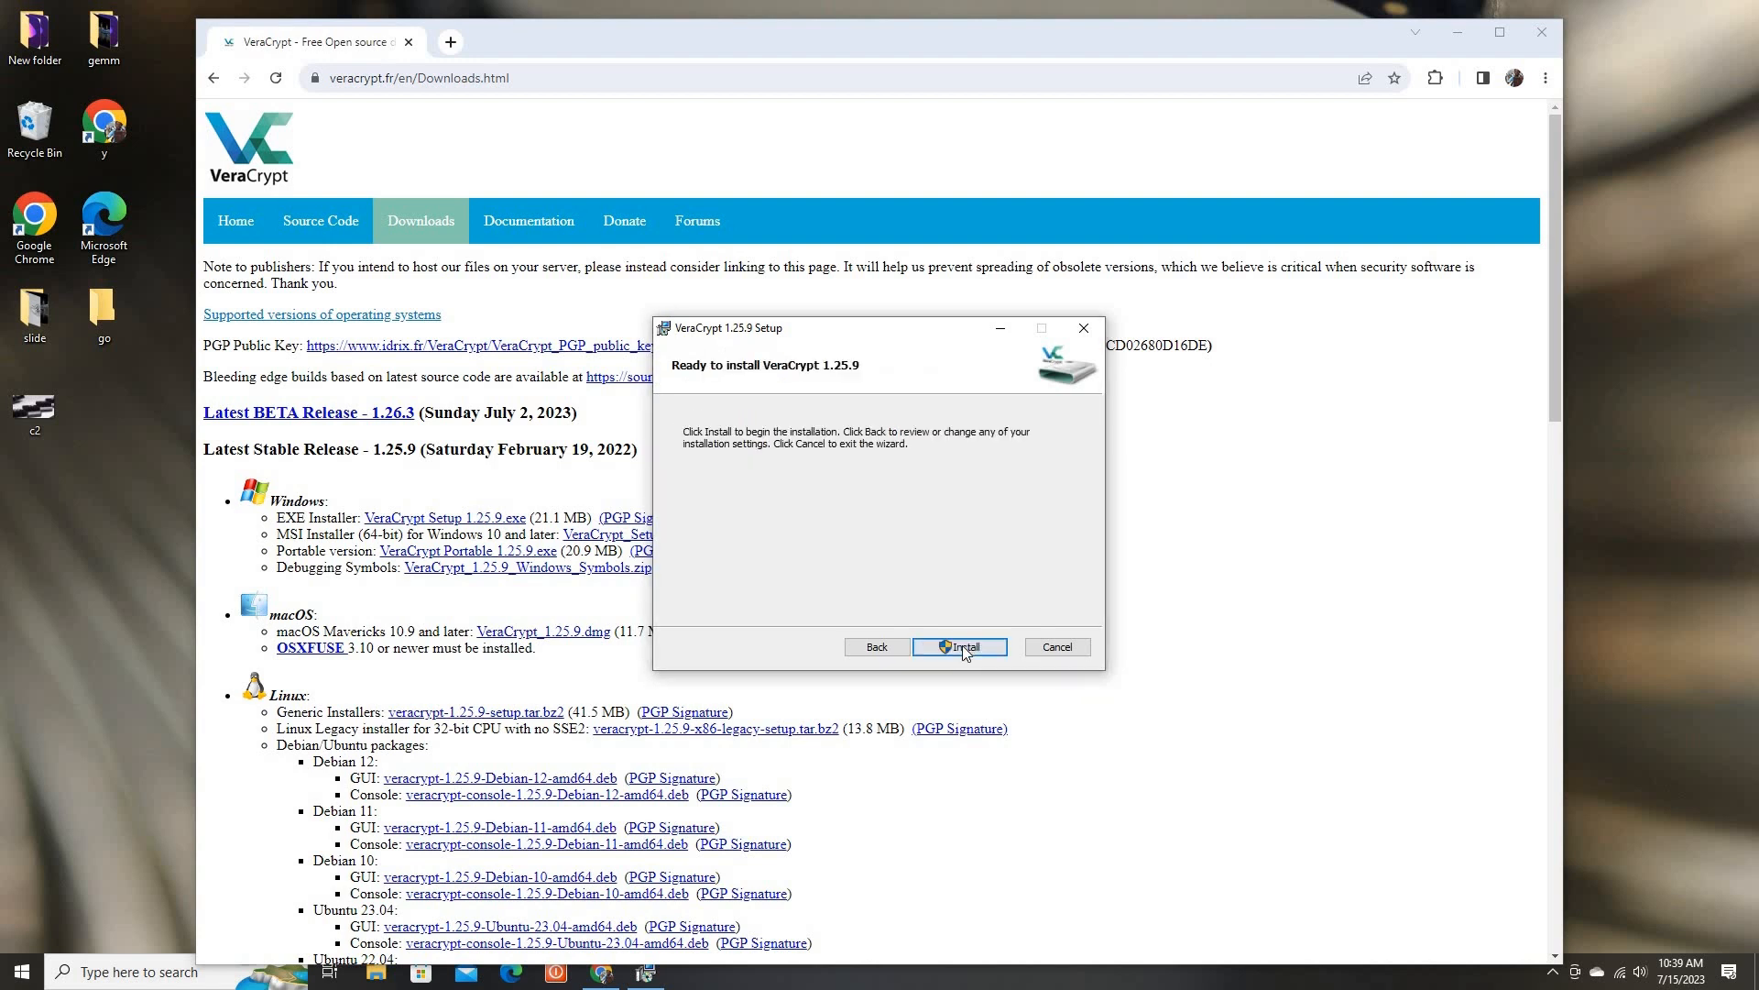
Install VeraCrypt 1.25.9, decline viewing the Beginner's Tutorial, and finish the setup wizard
{"action": "left_click", "coordinate": [964, 647]}
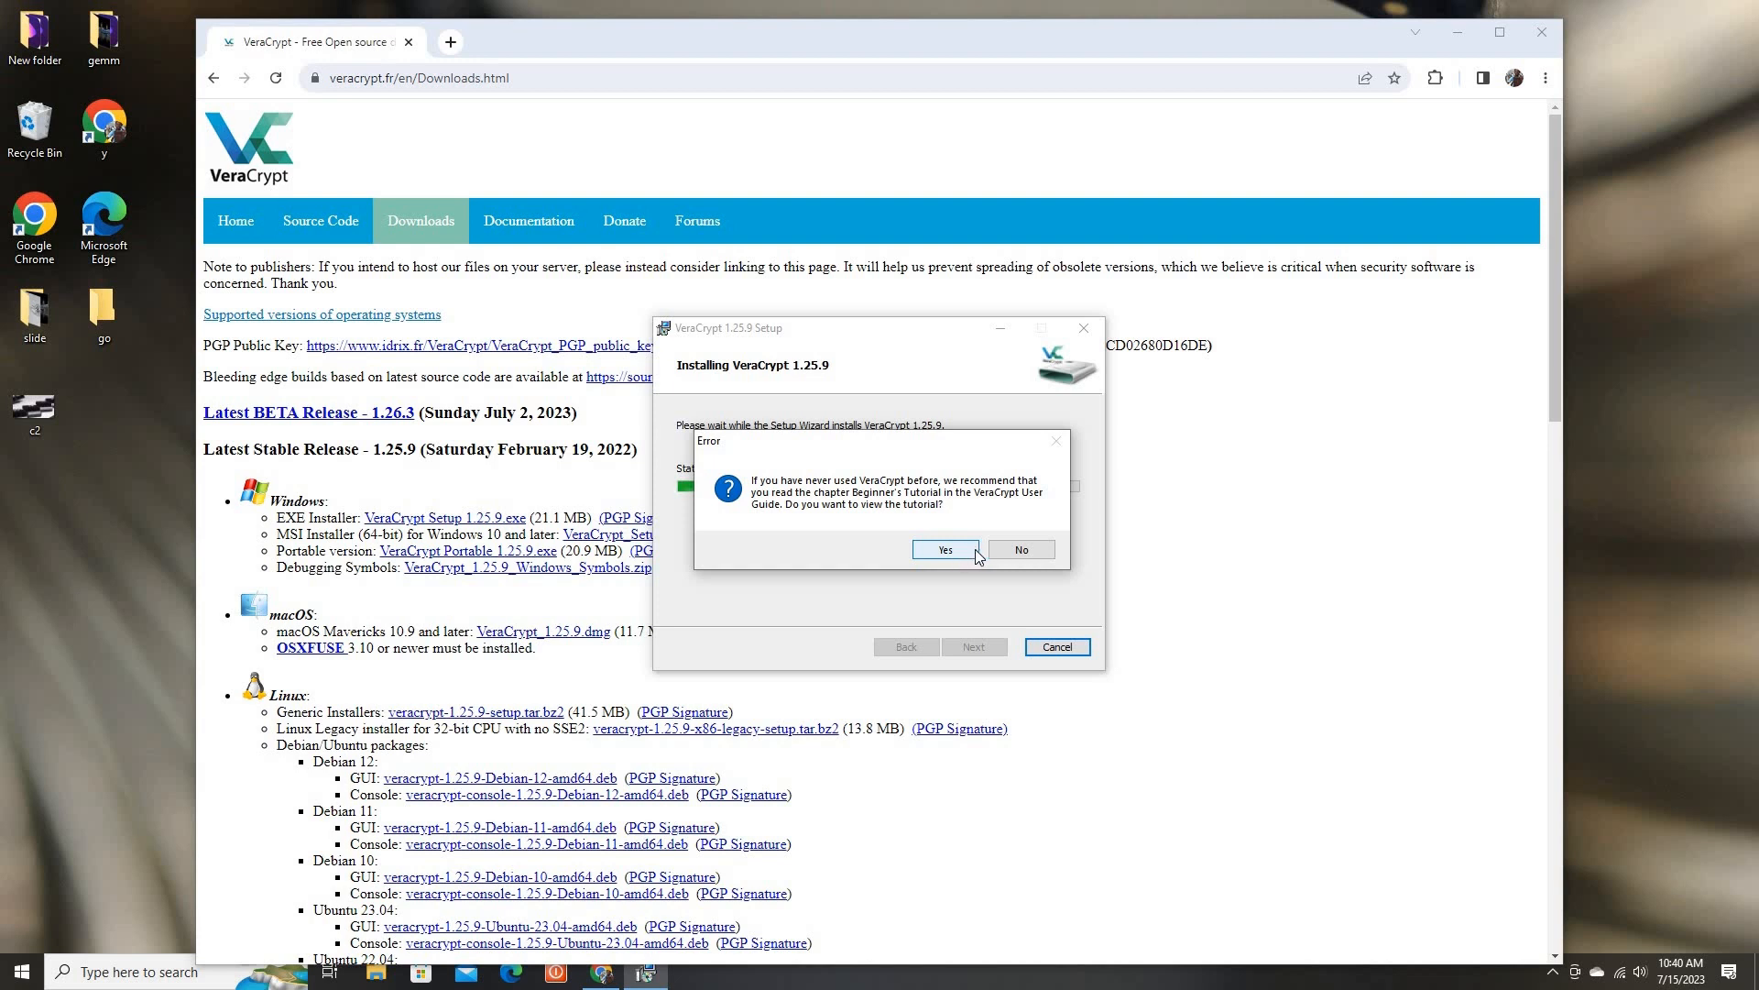
{"action": "left_click", "coordinate": [1017, 551]}
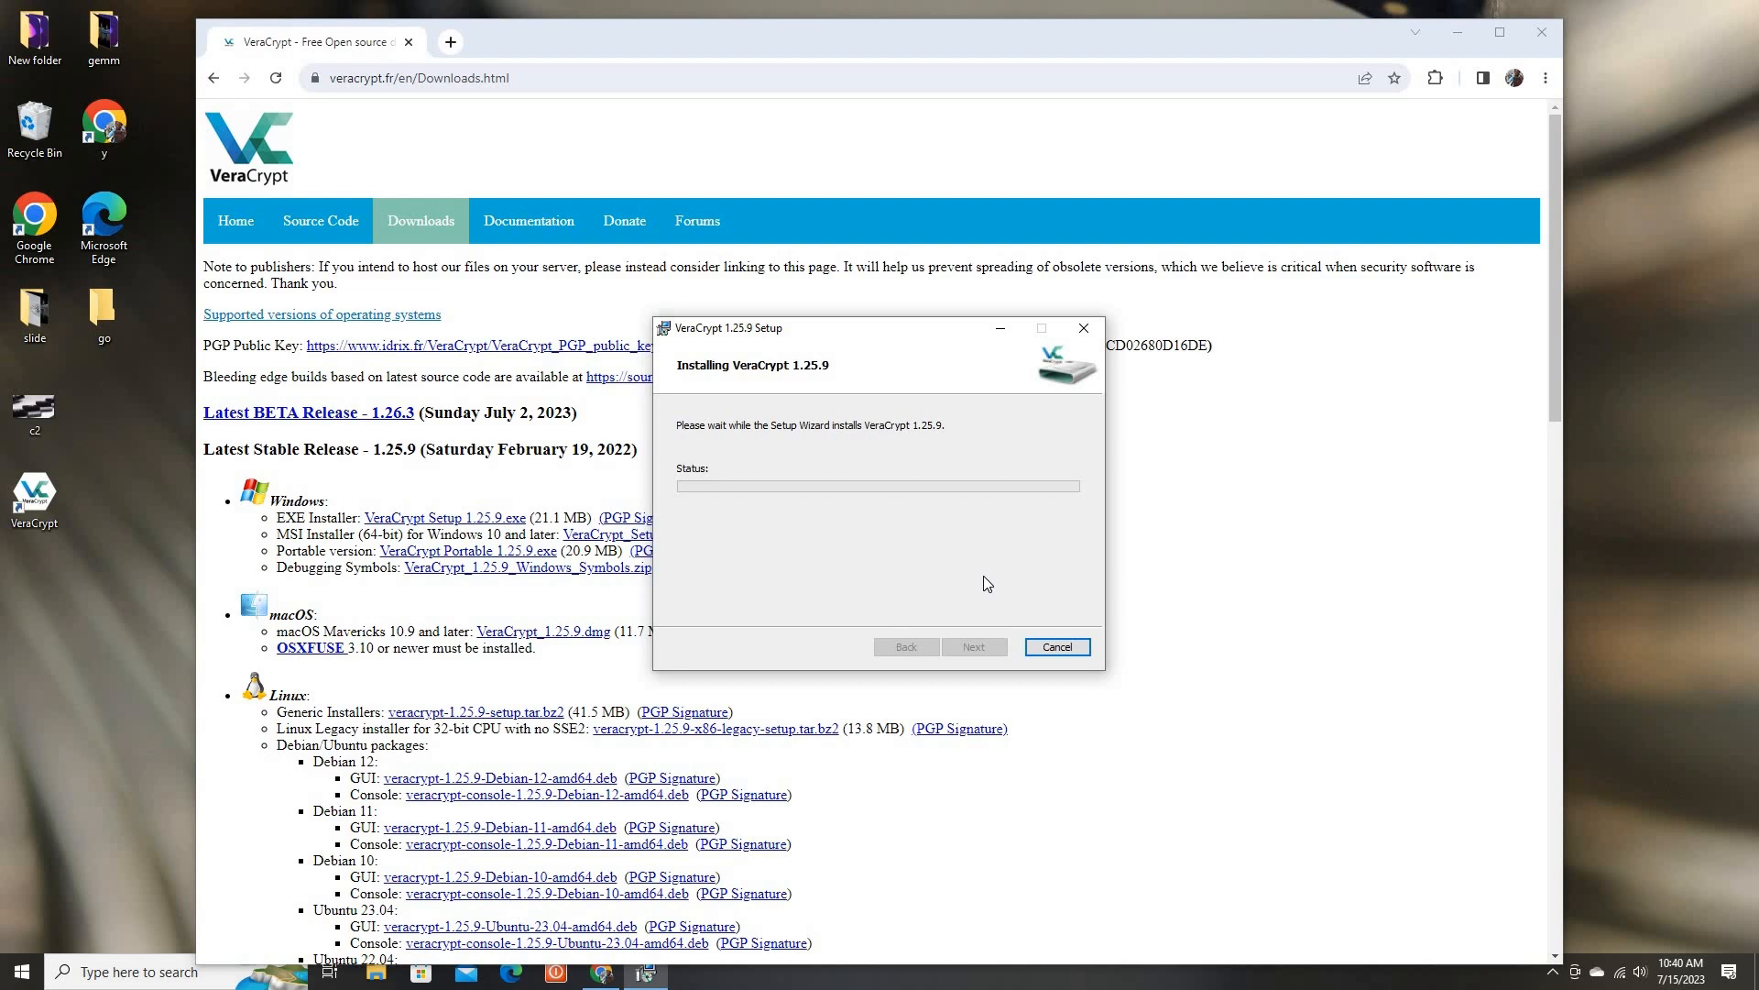
{"action": "left_click", "coordinate": [975, 647]}
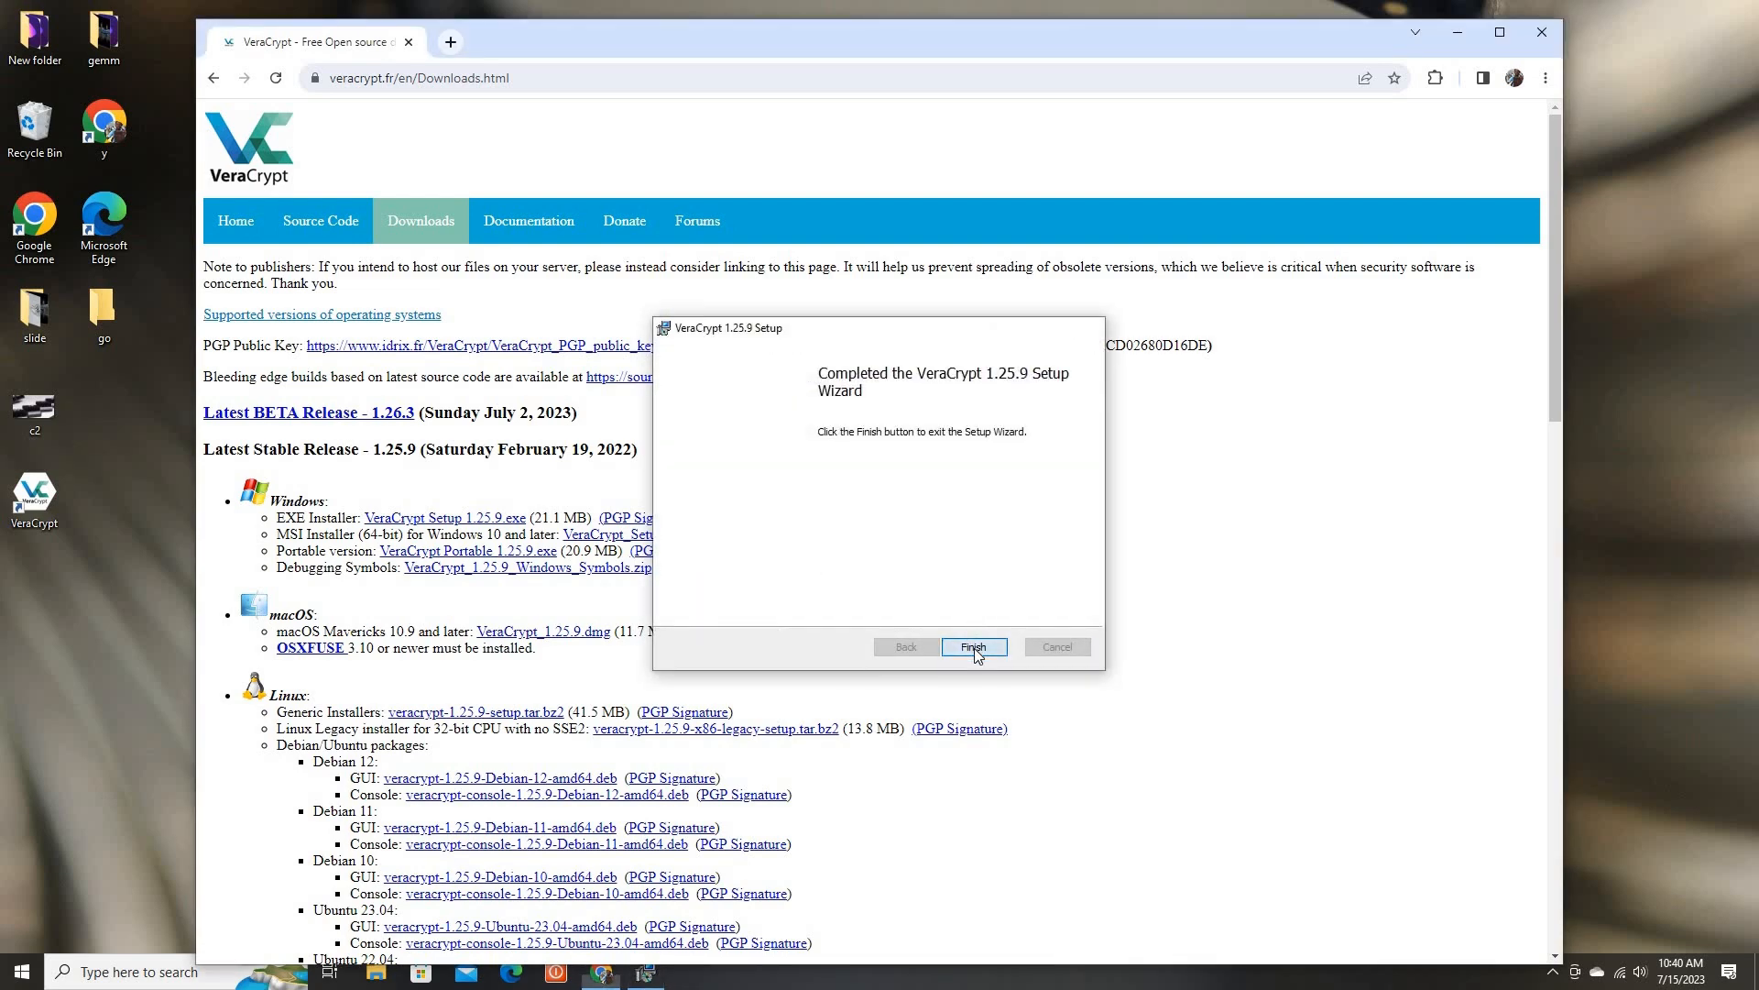
Minimize the browser and launch VeraCrypt by searching for it from the Start menu
{"action": "left_click", "coordinate": [1456, 37]}
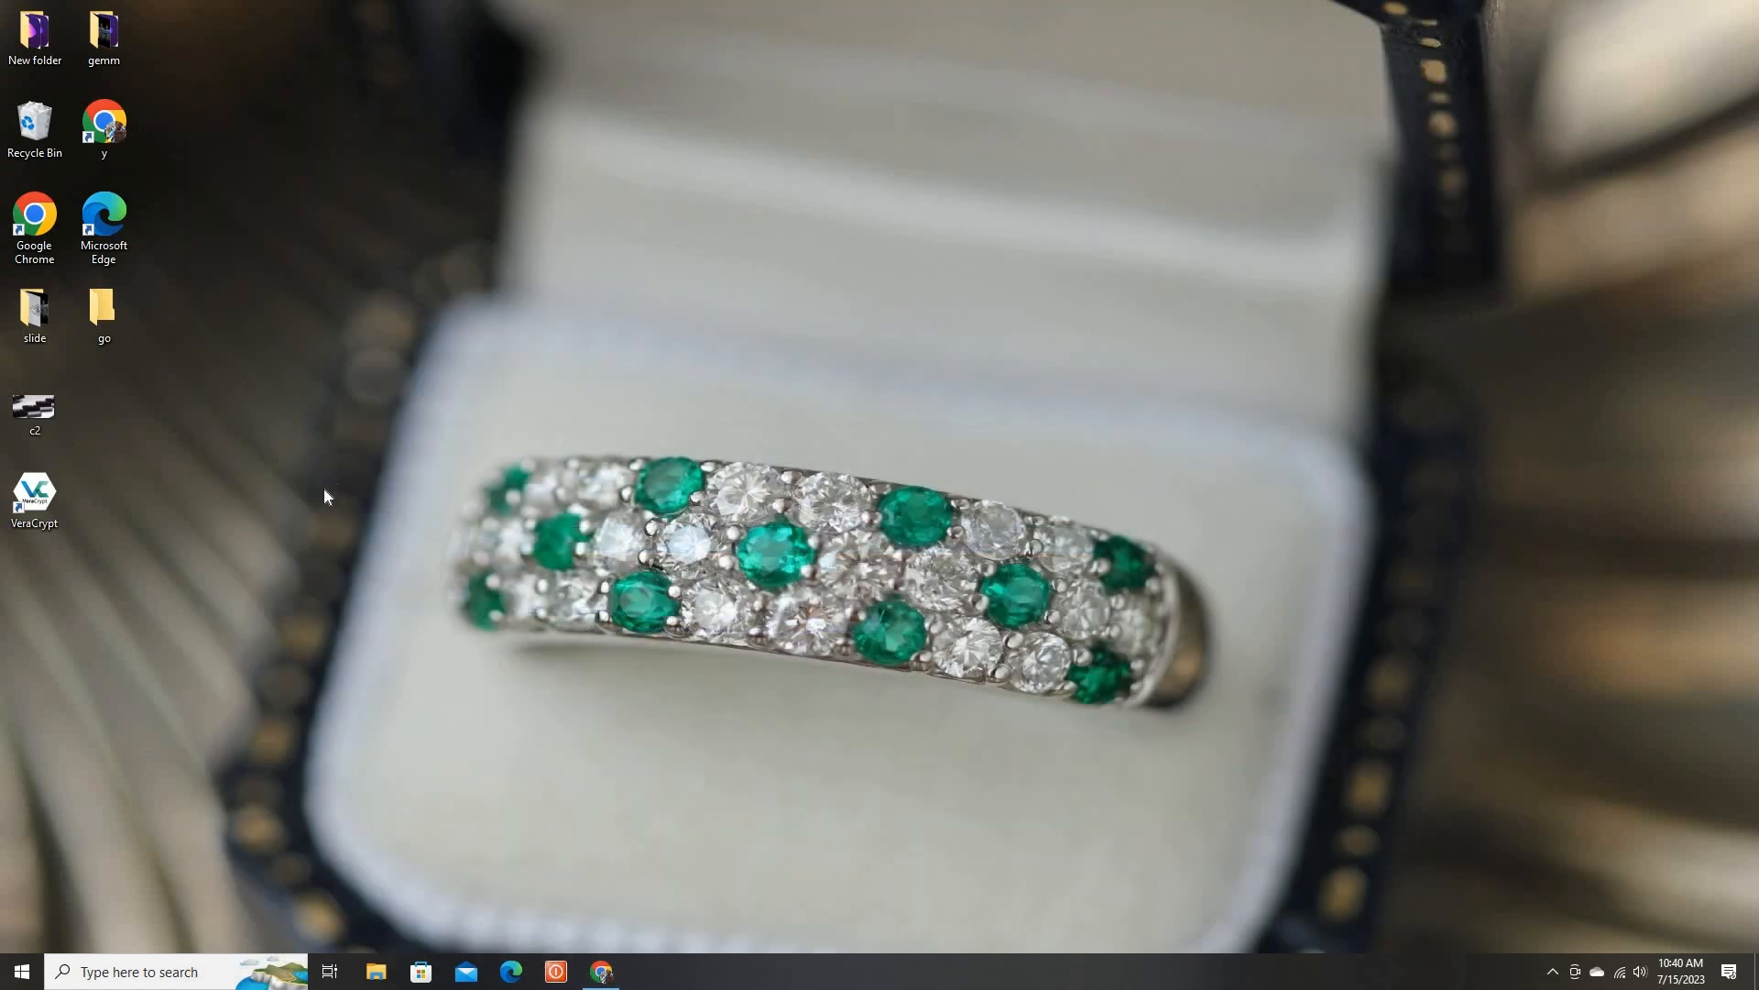
{"action": "left_click", "coordinate": [20, 973]}
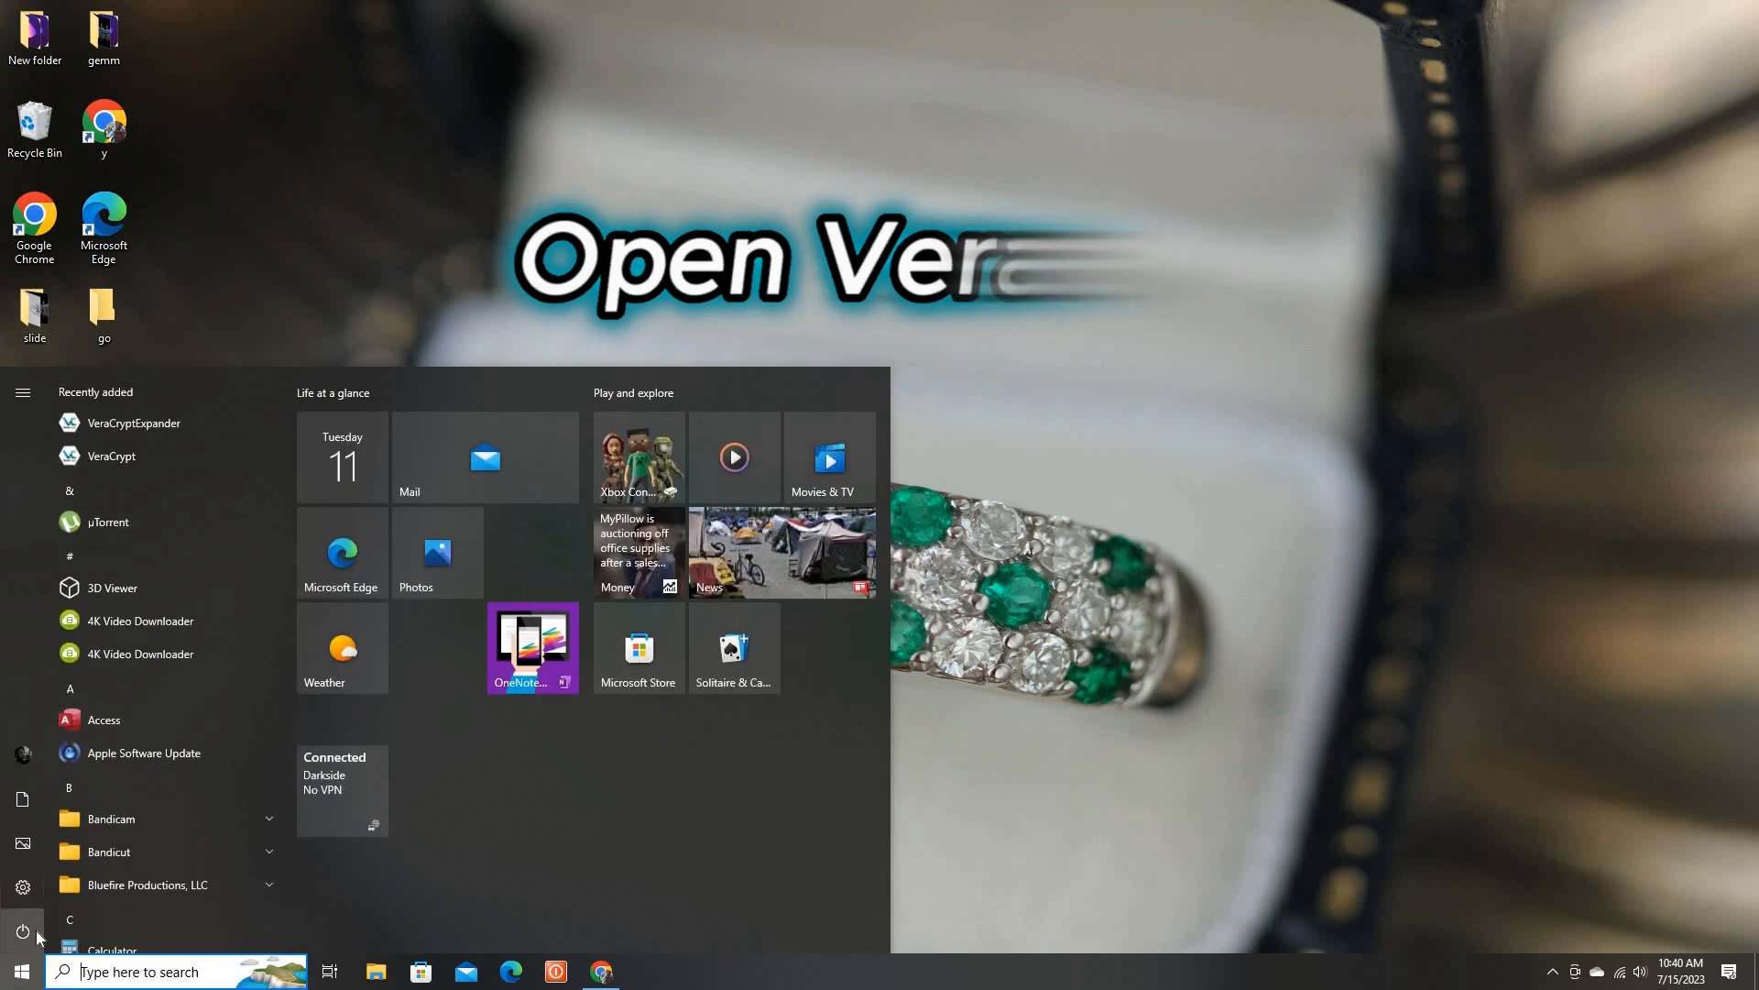
{"action": "type", "text": "ver"}
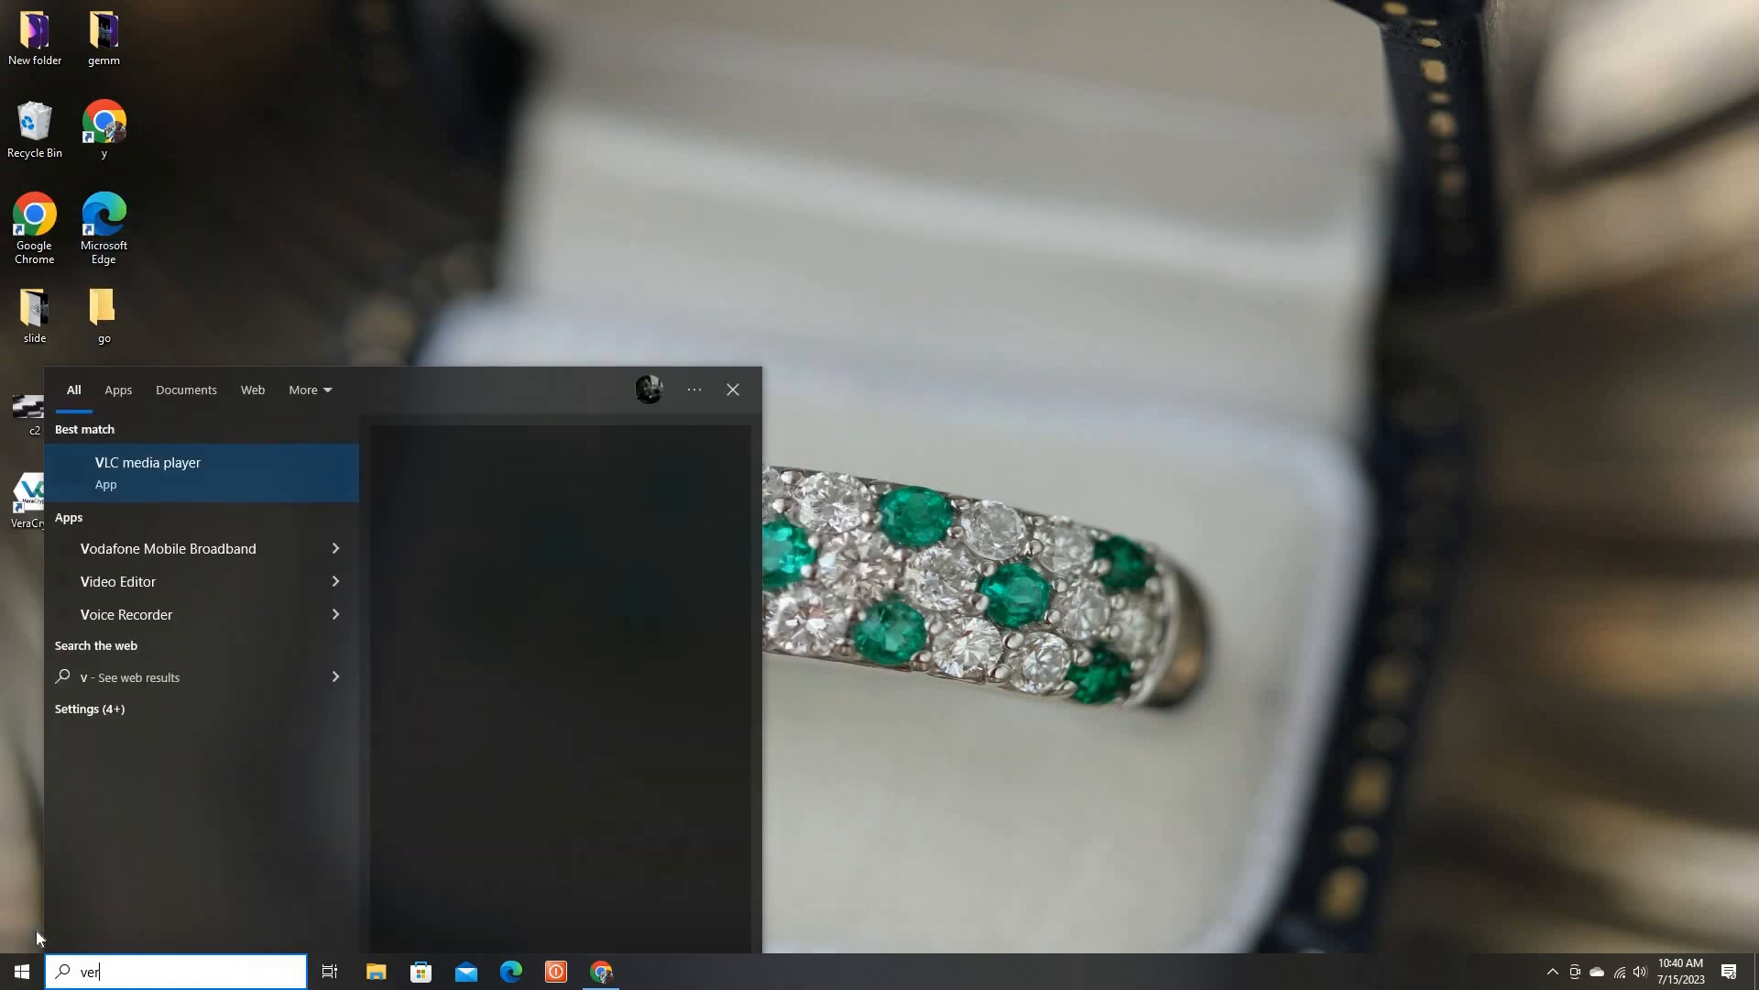
{"action": "type", "text": "a"}
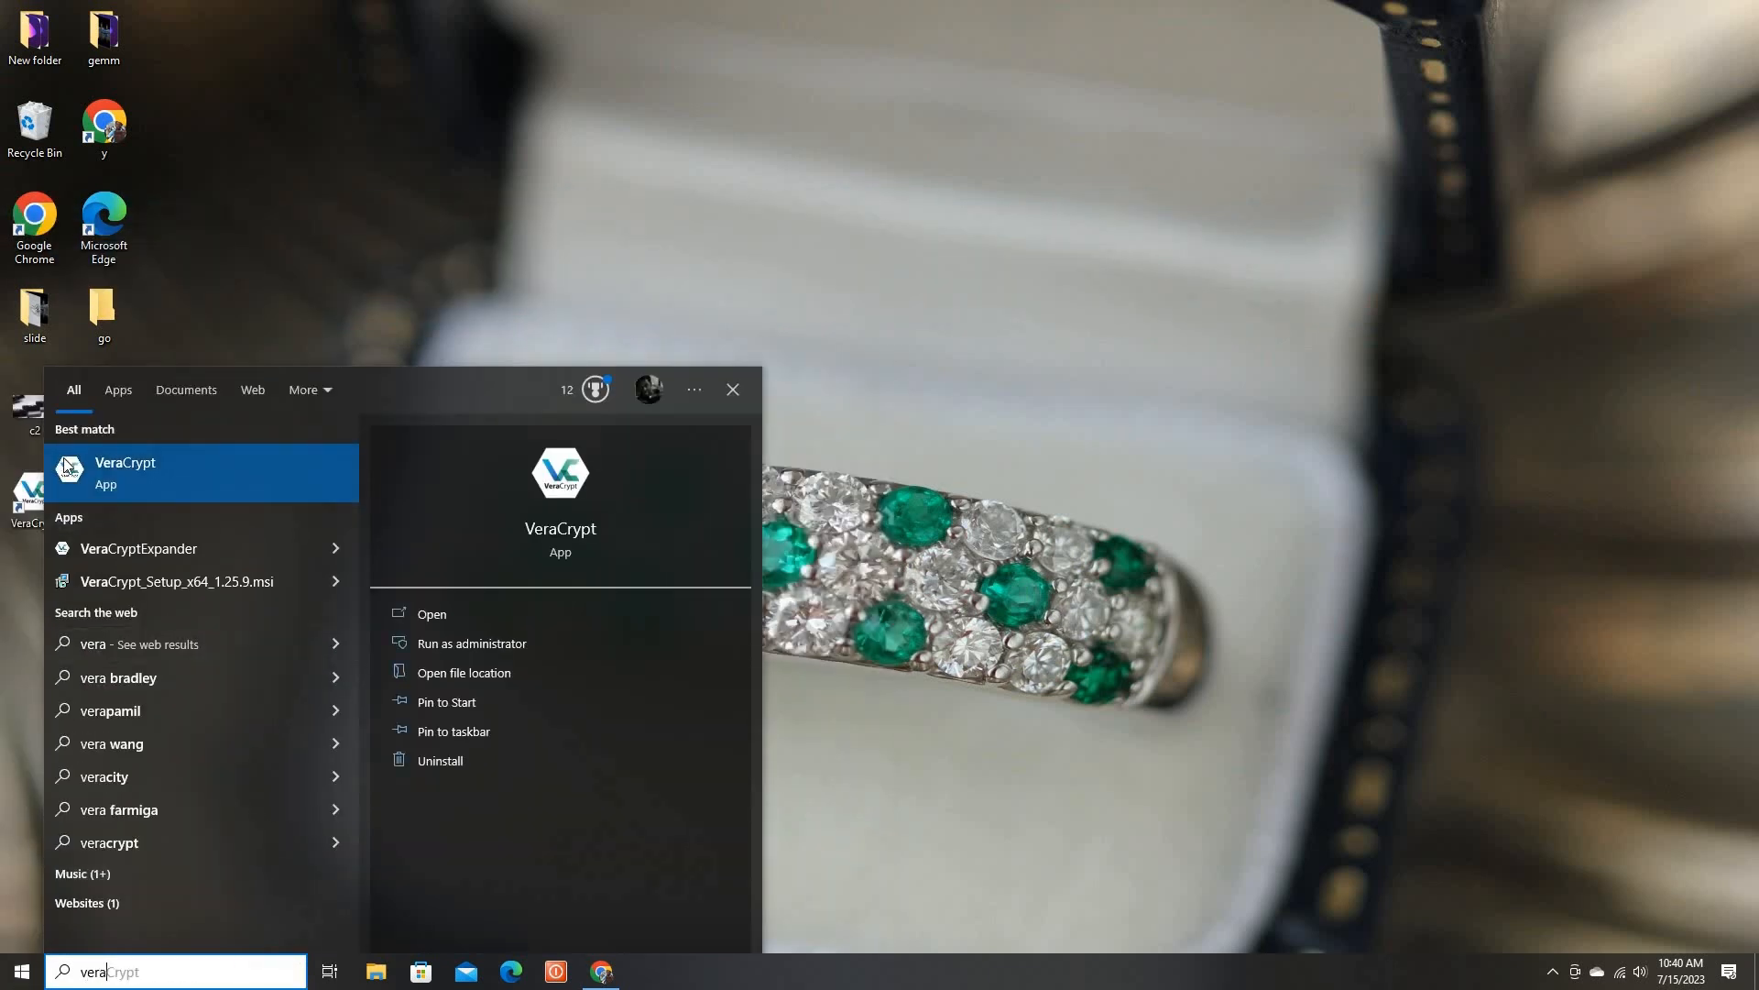
{"action": "left_click", "coordinate": [66, 466]}
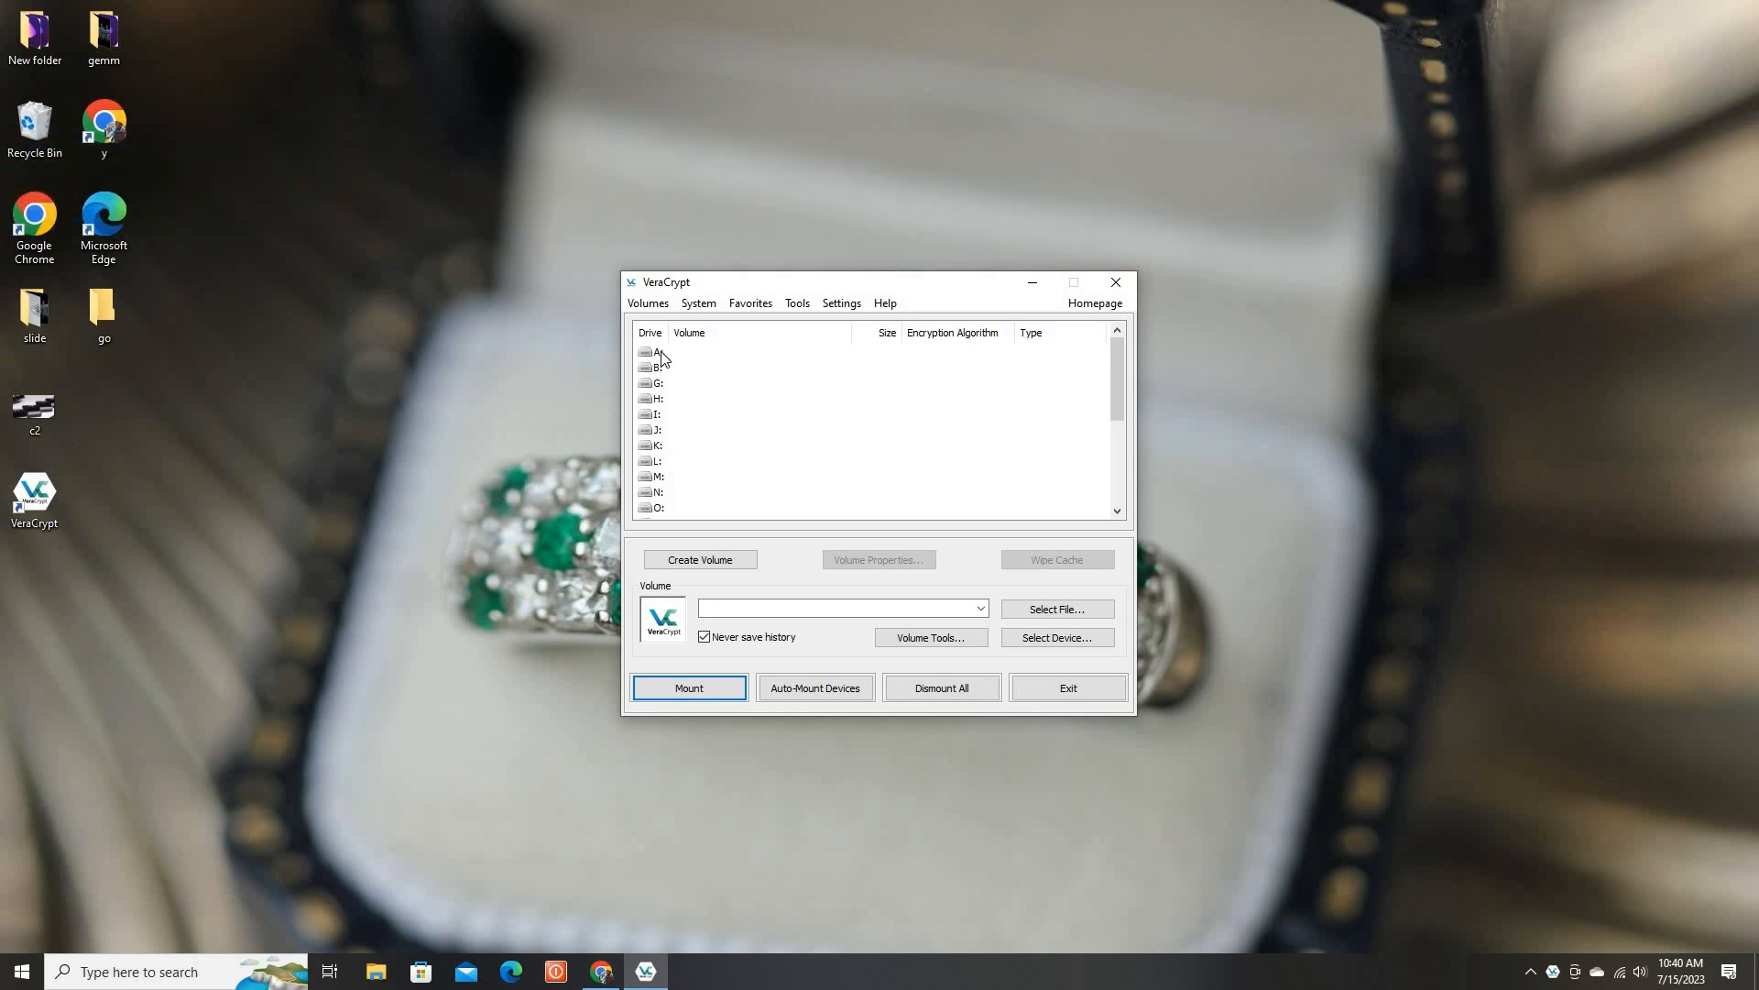
Start creating a volume as an encrypted file container of the standard VeraCrypt volume type
{"action": "left_click", "coordinate": [700, 561]}
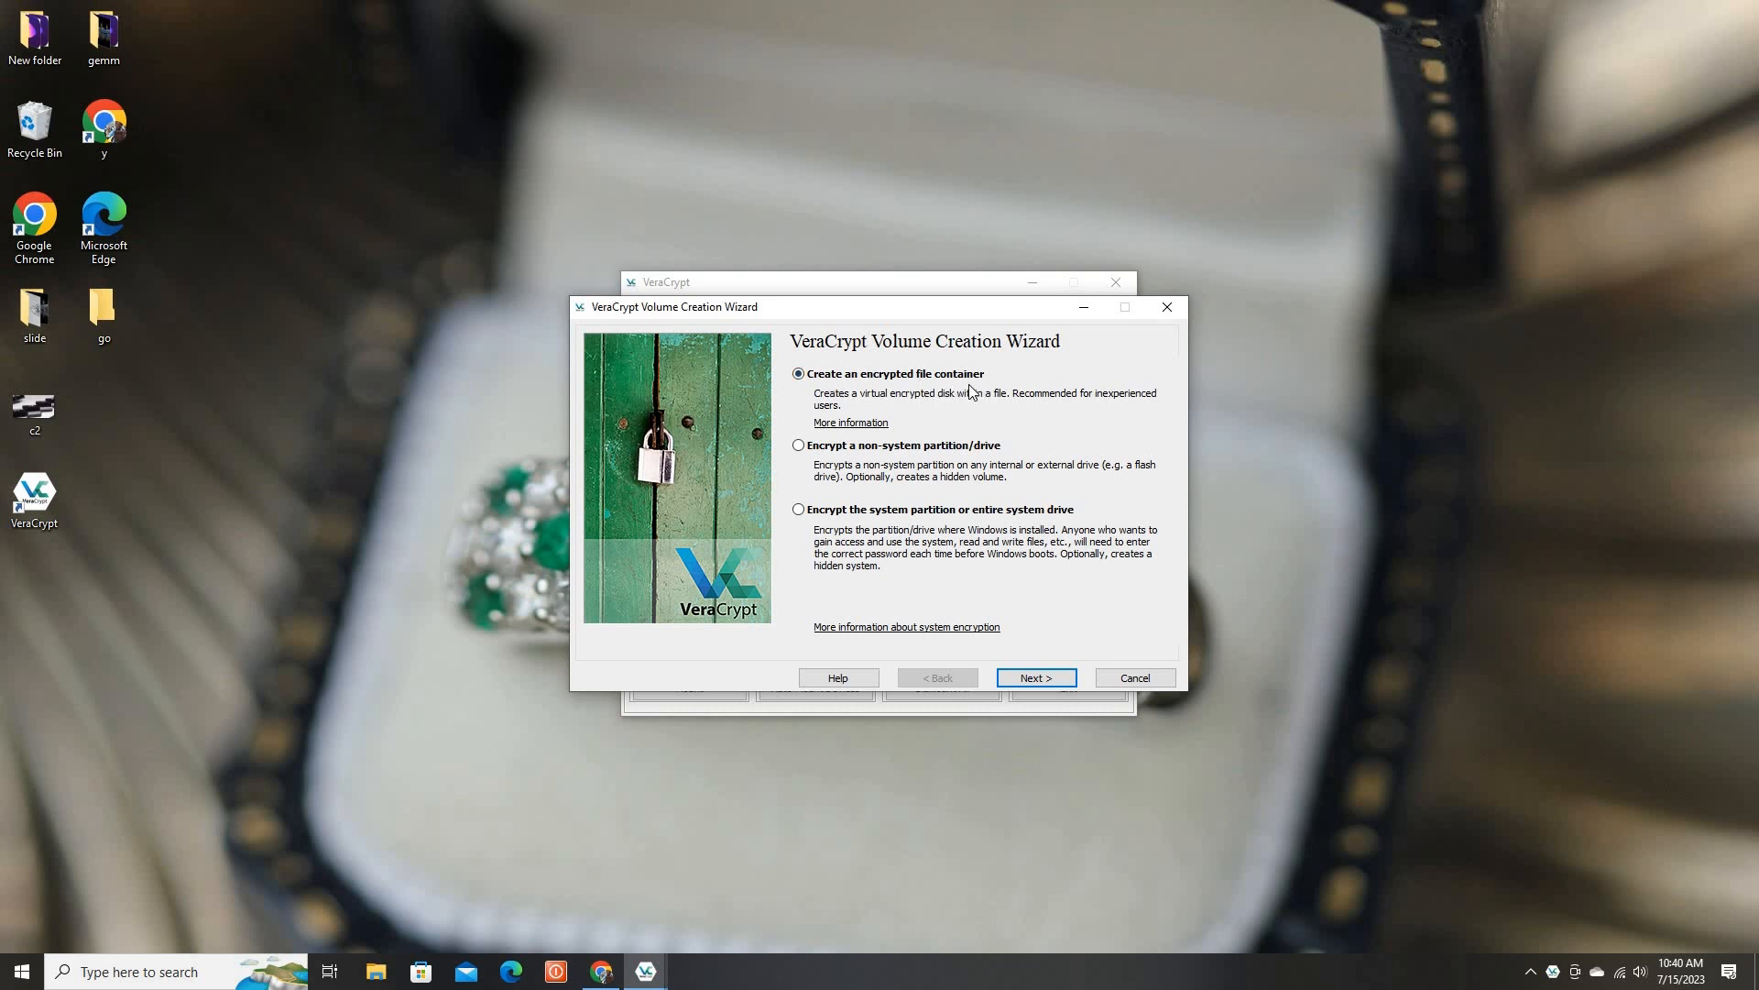
{"action": "left_click", "coordinate": [1027, 682]}
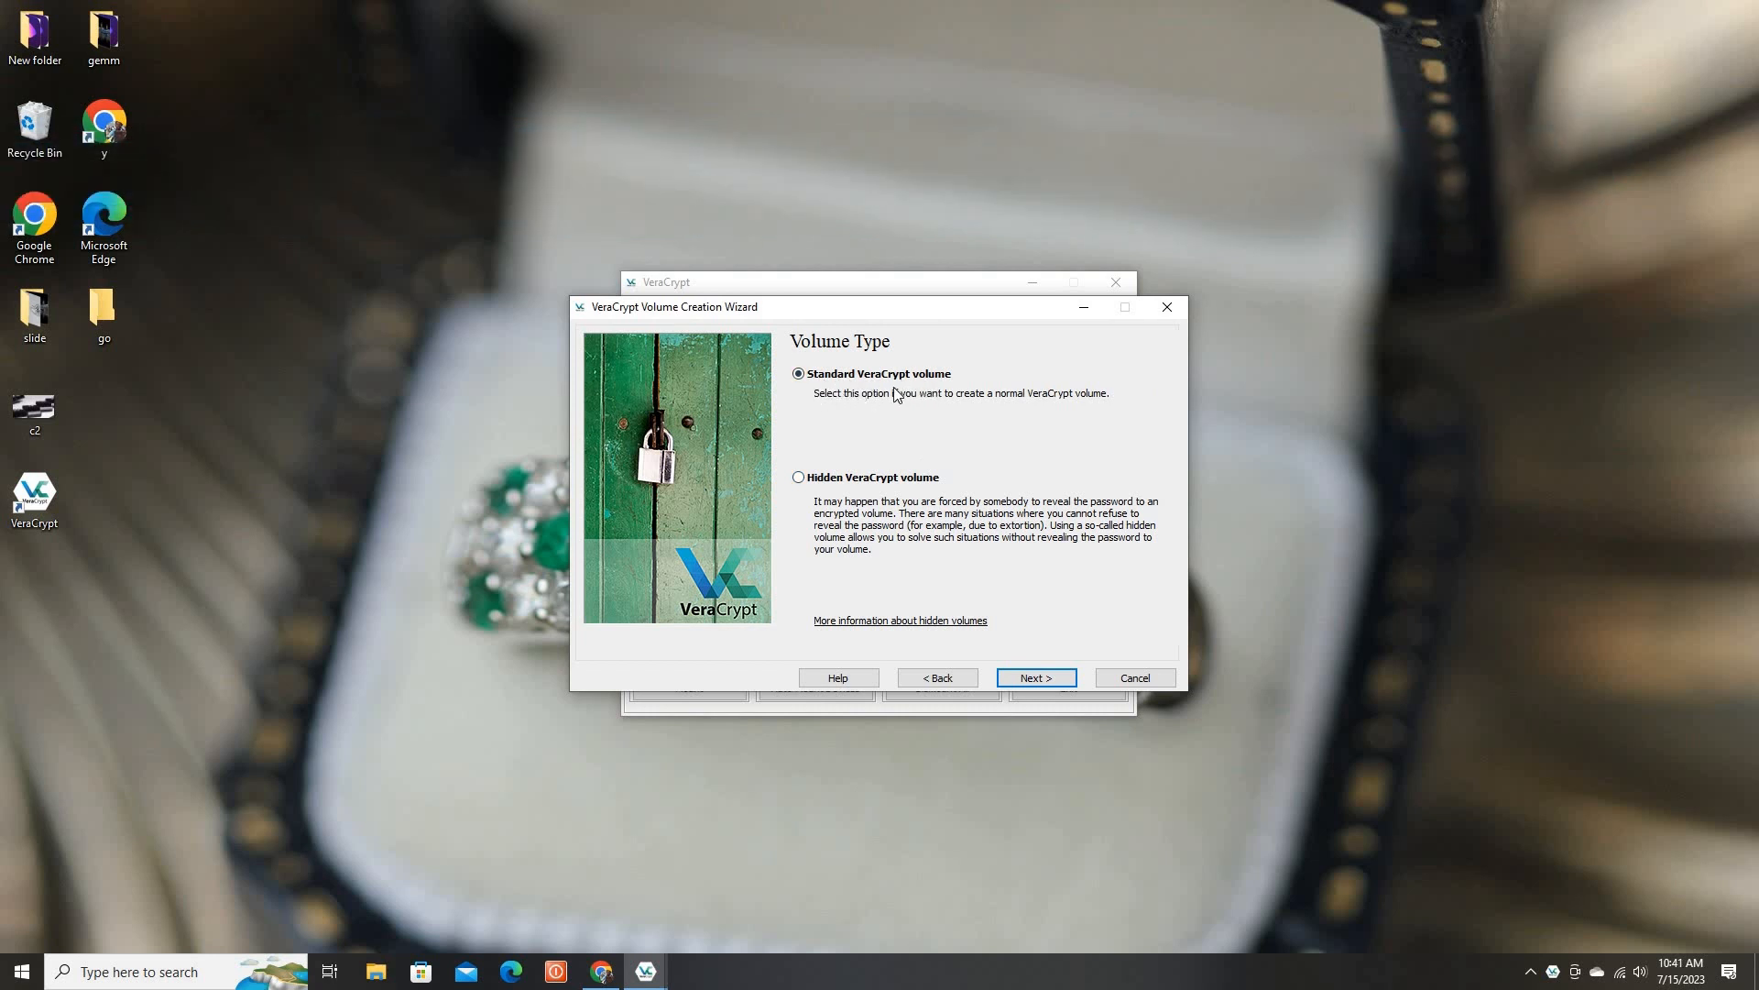
{"action": "left_click", "coordinate": [1036, 679]}
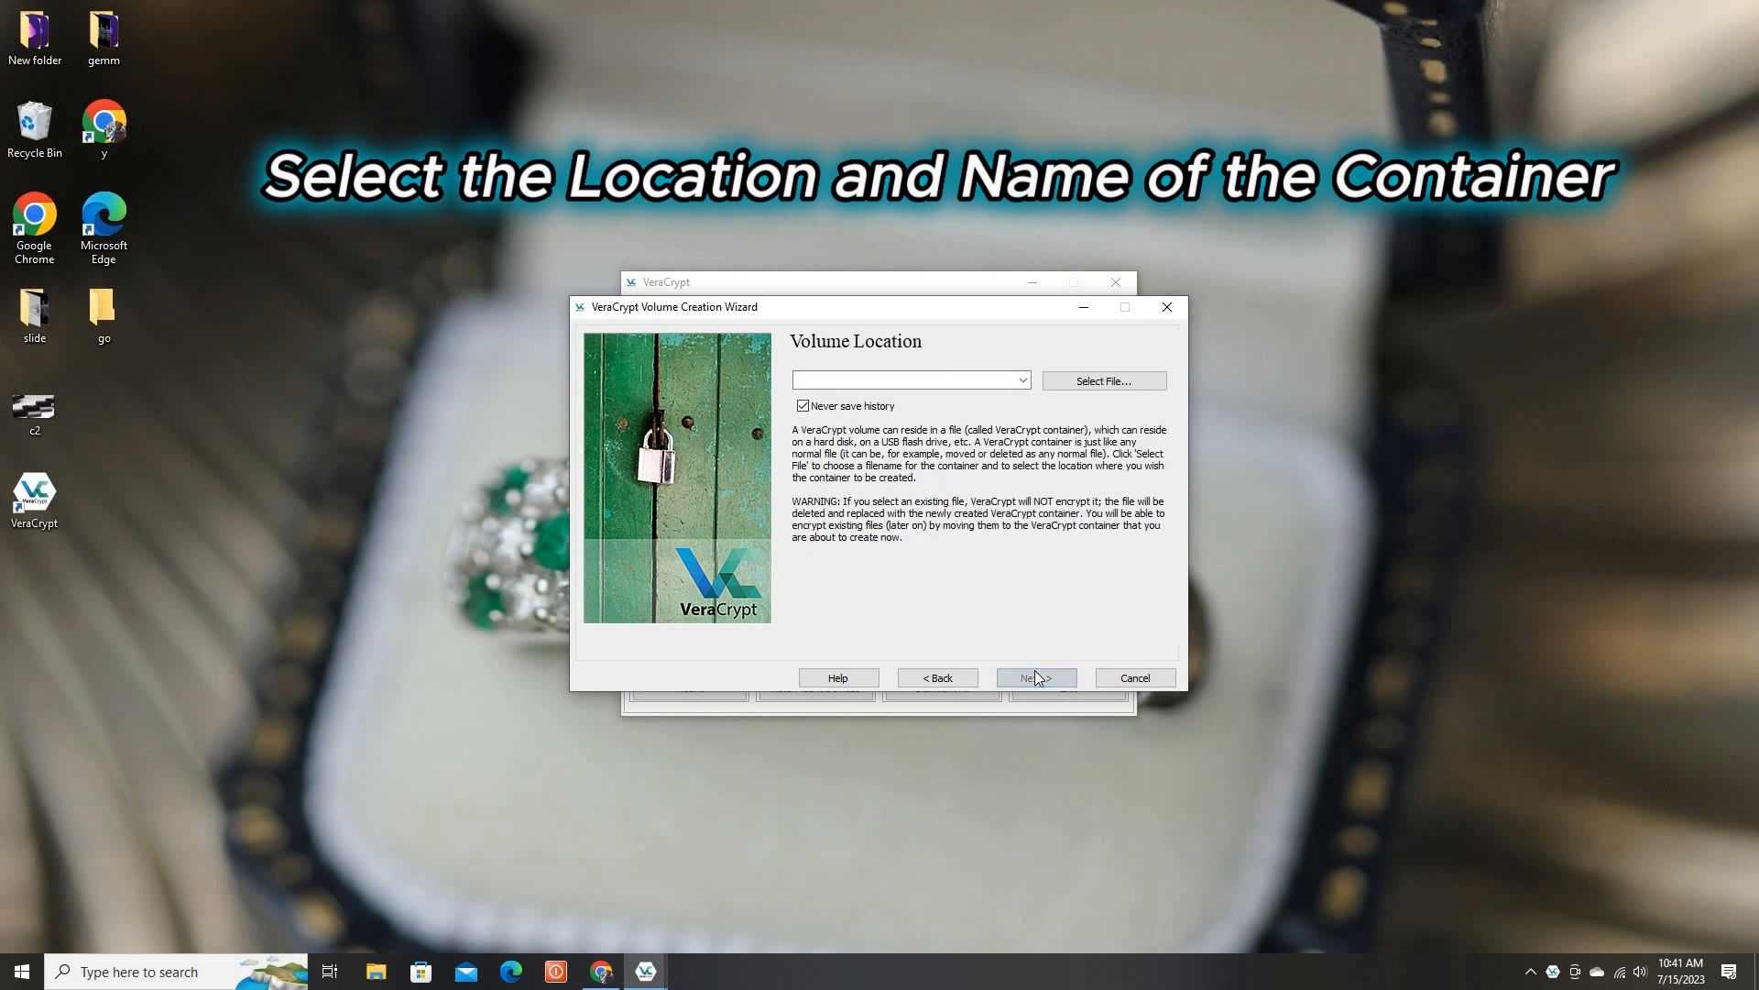
Set the volume location to a new file named "encrypted file" inside the go folder on the Desktop
{"action": "left_click", "coordinate": [1023, 381]}
{"action": "left_click", "coordinate": [1083, 384]}
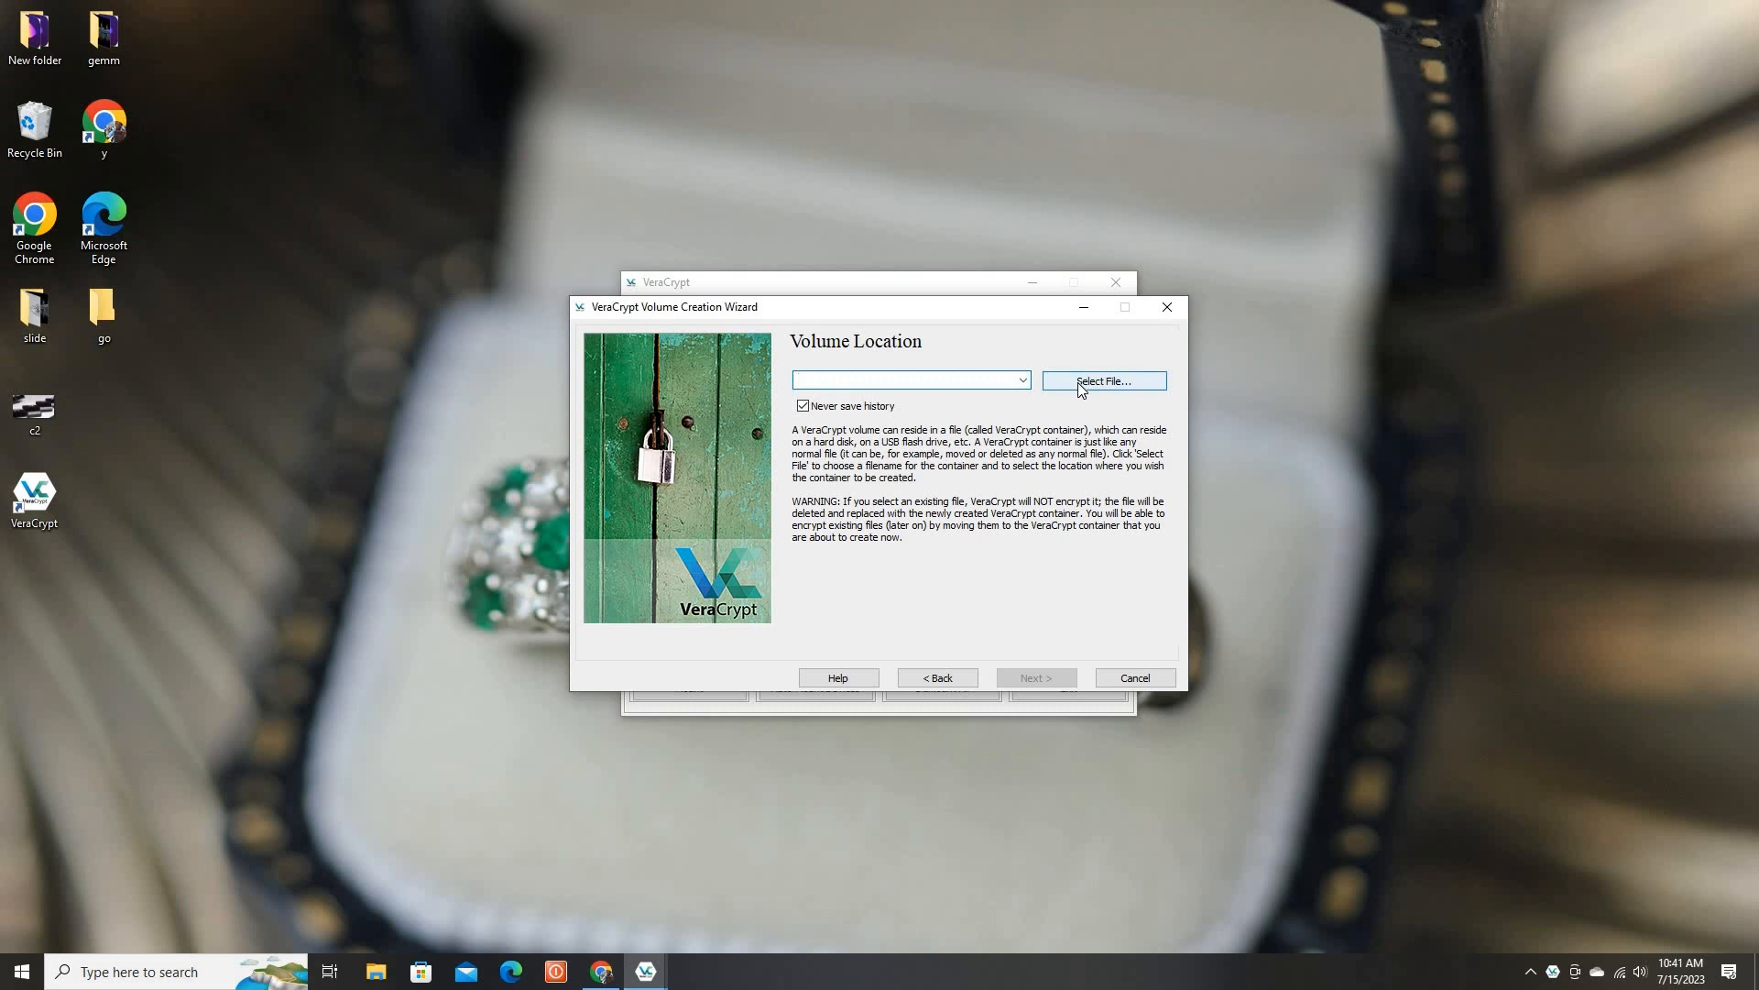
{"action": "left_click", "coordinate": [1081, 386]}
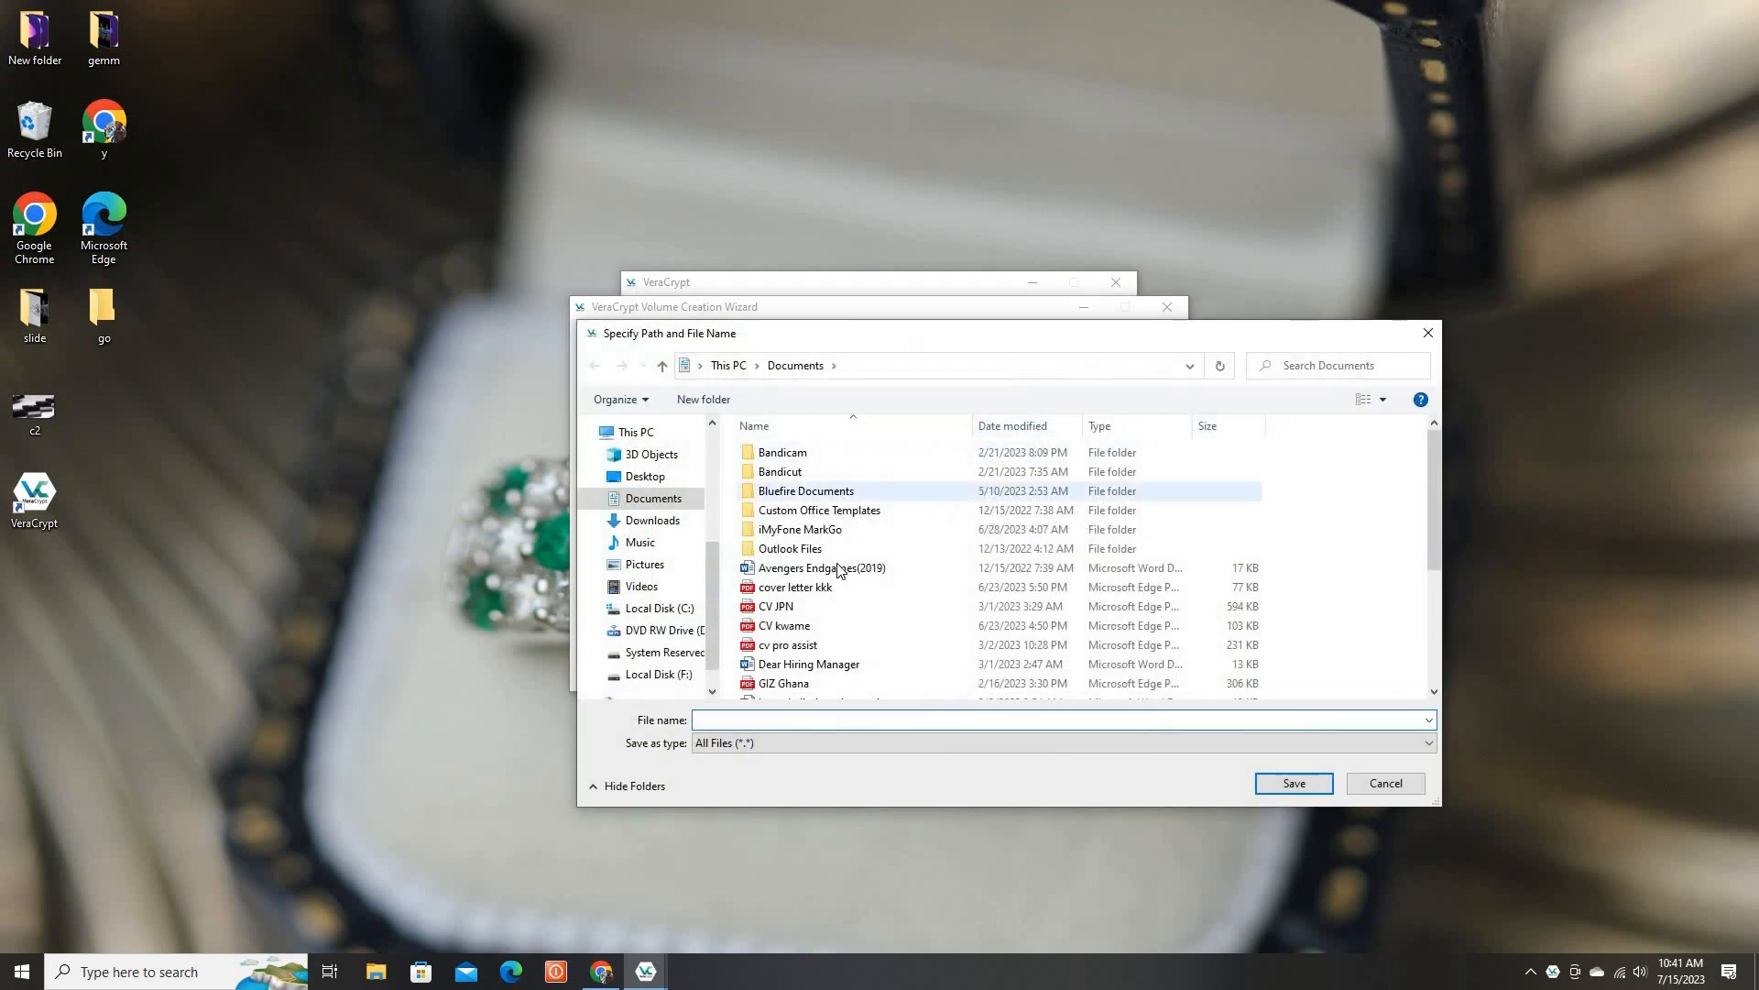
{"action": "left_click", "coordinate": [642, 476]}
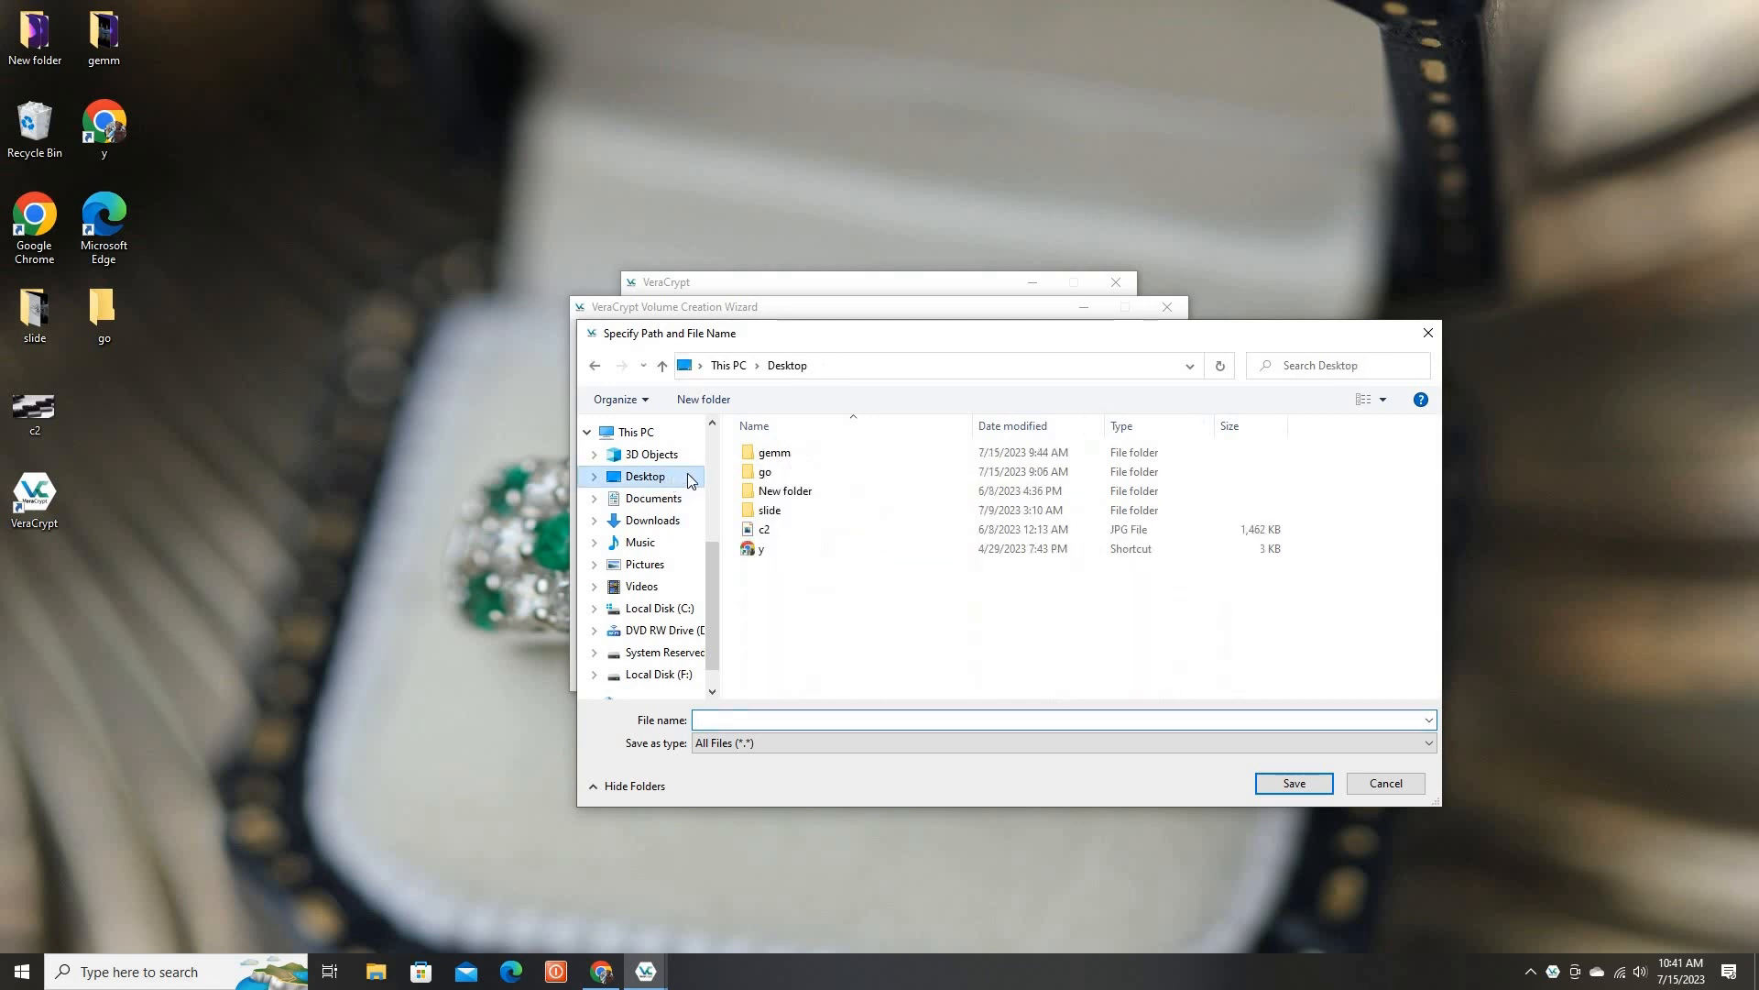
{"action": "left_click", "coordinate": [769, 473]}
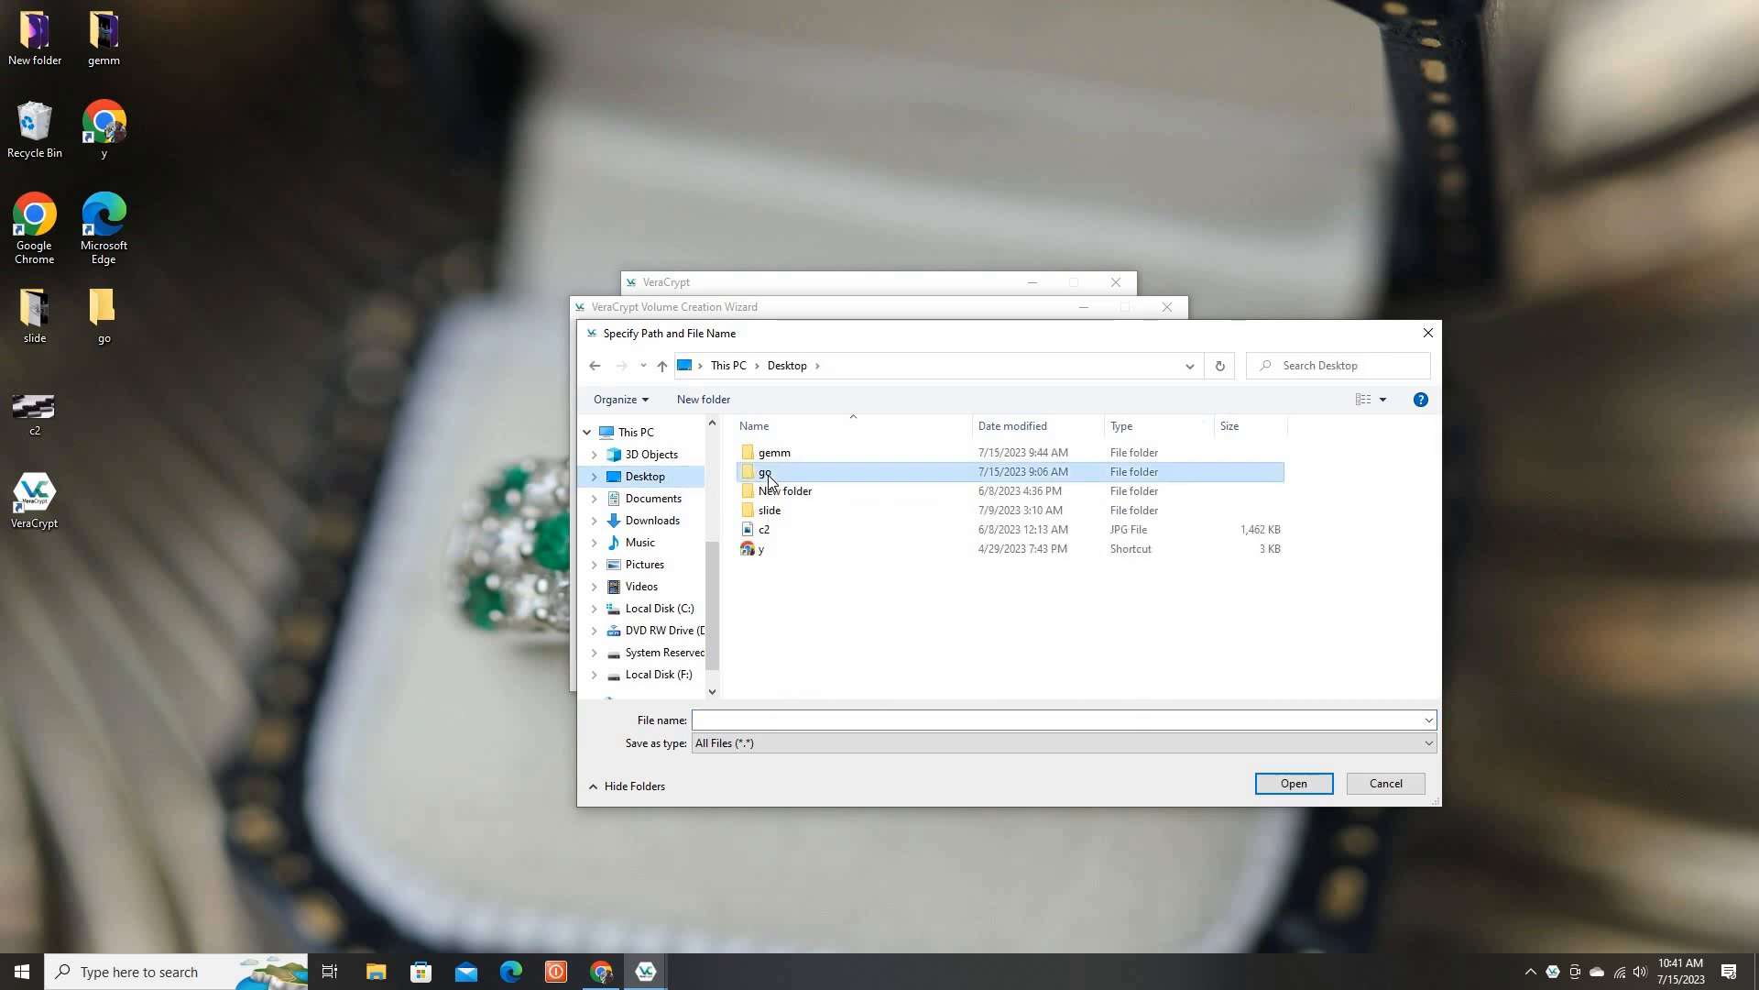
{"action": "left_click", "coordinate": [1293, 784]}
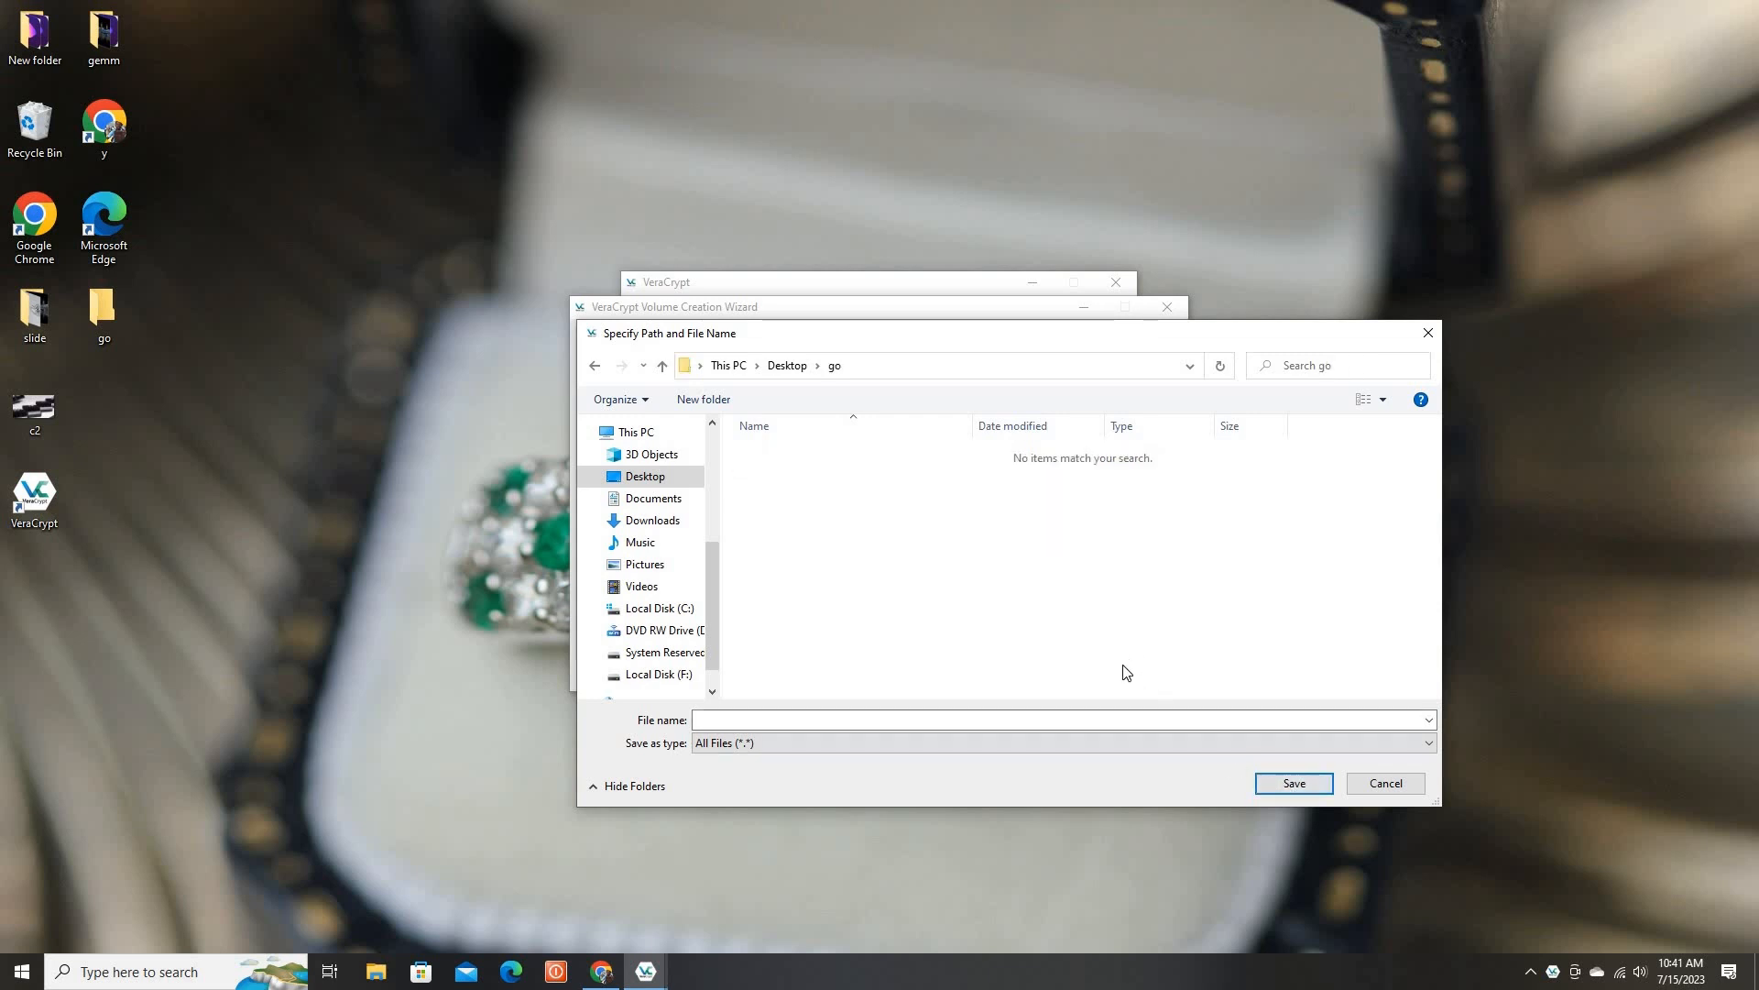
{"action": "left_click", "coordinate": [965, 718]}
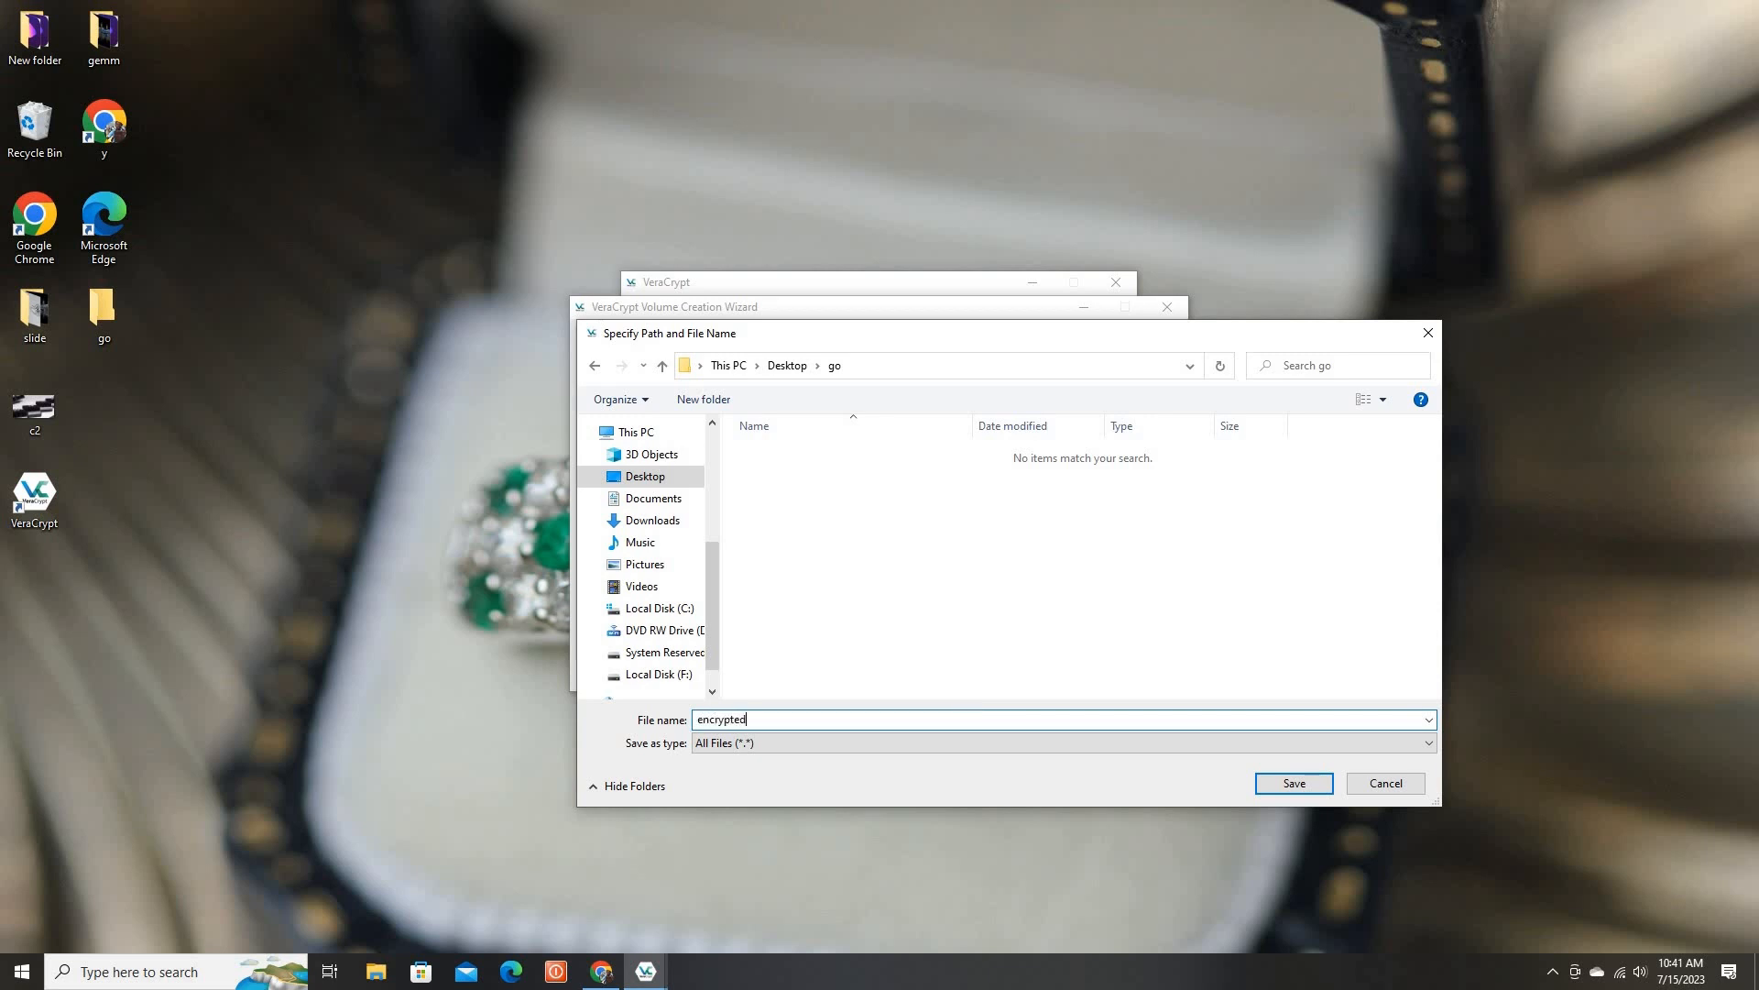
{"action": "type", "text": "encrypted file"}
{"action": "left_click", "coordinate": [1293, 784]}
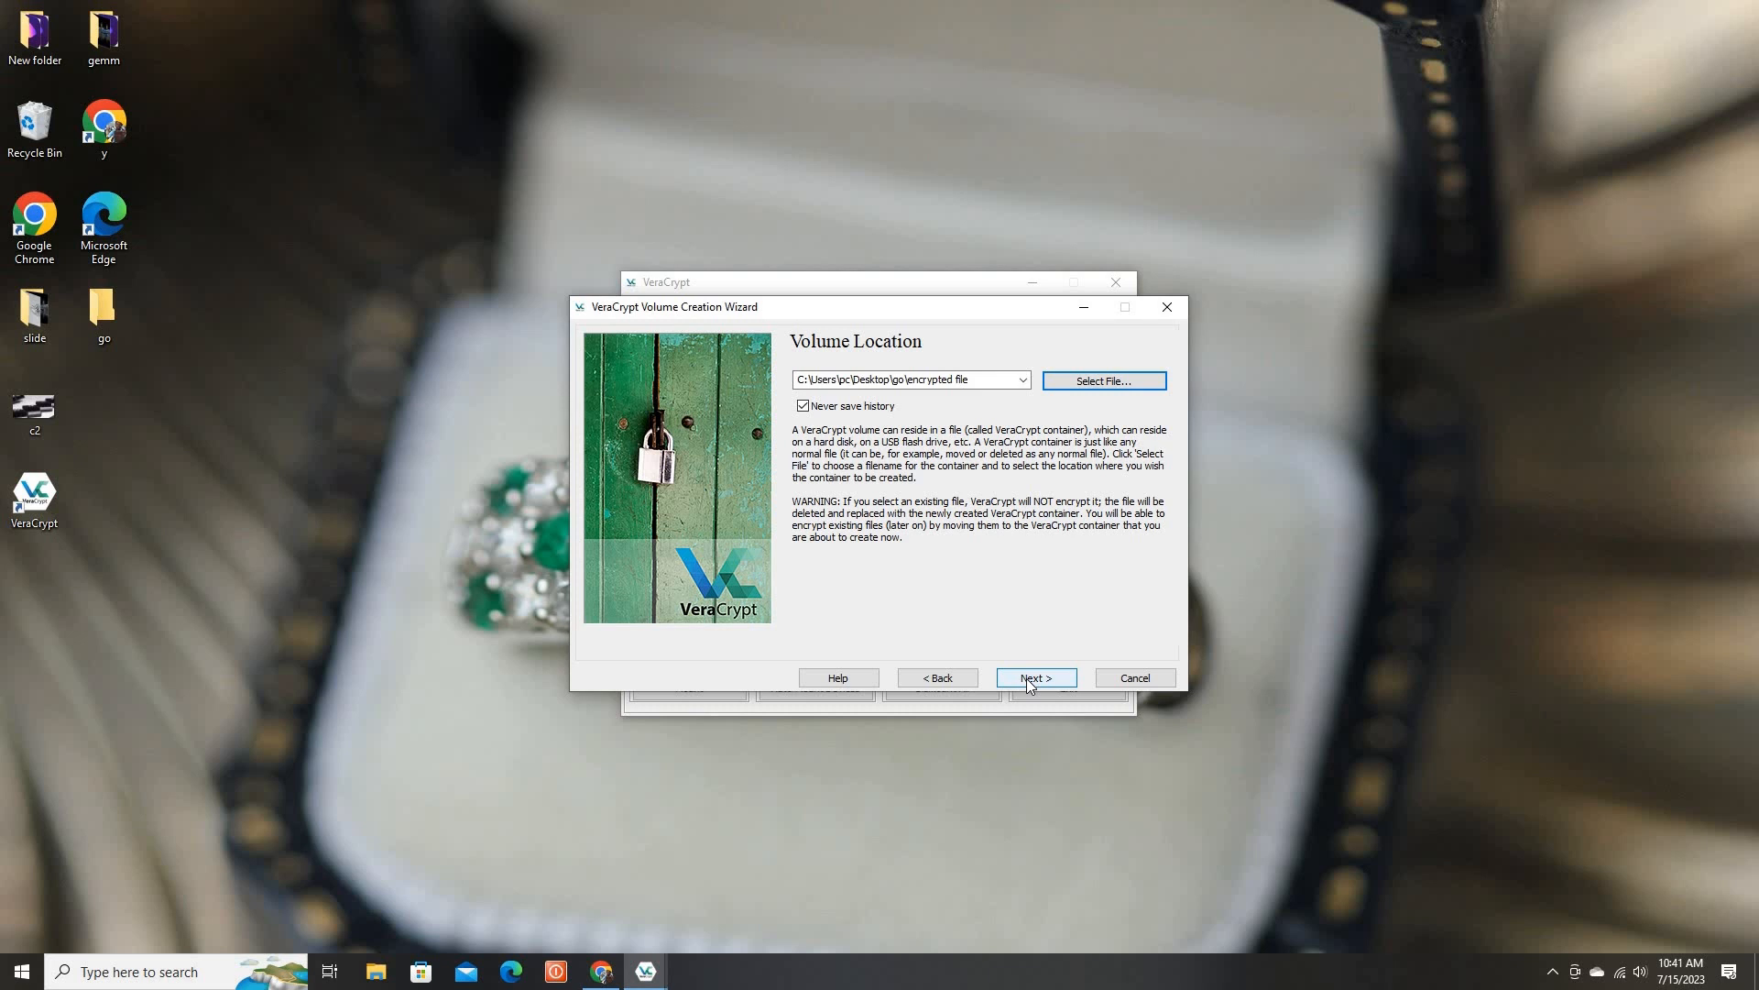
Keep the default AES and SHA-512 encryption options and set the volume size to 1 GB
{"action": "left_click", "coordinate": [1035, 678]}
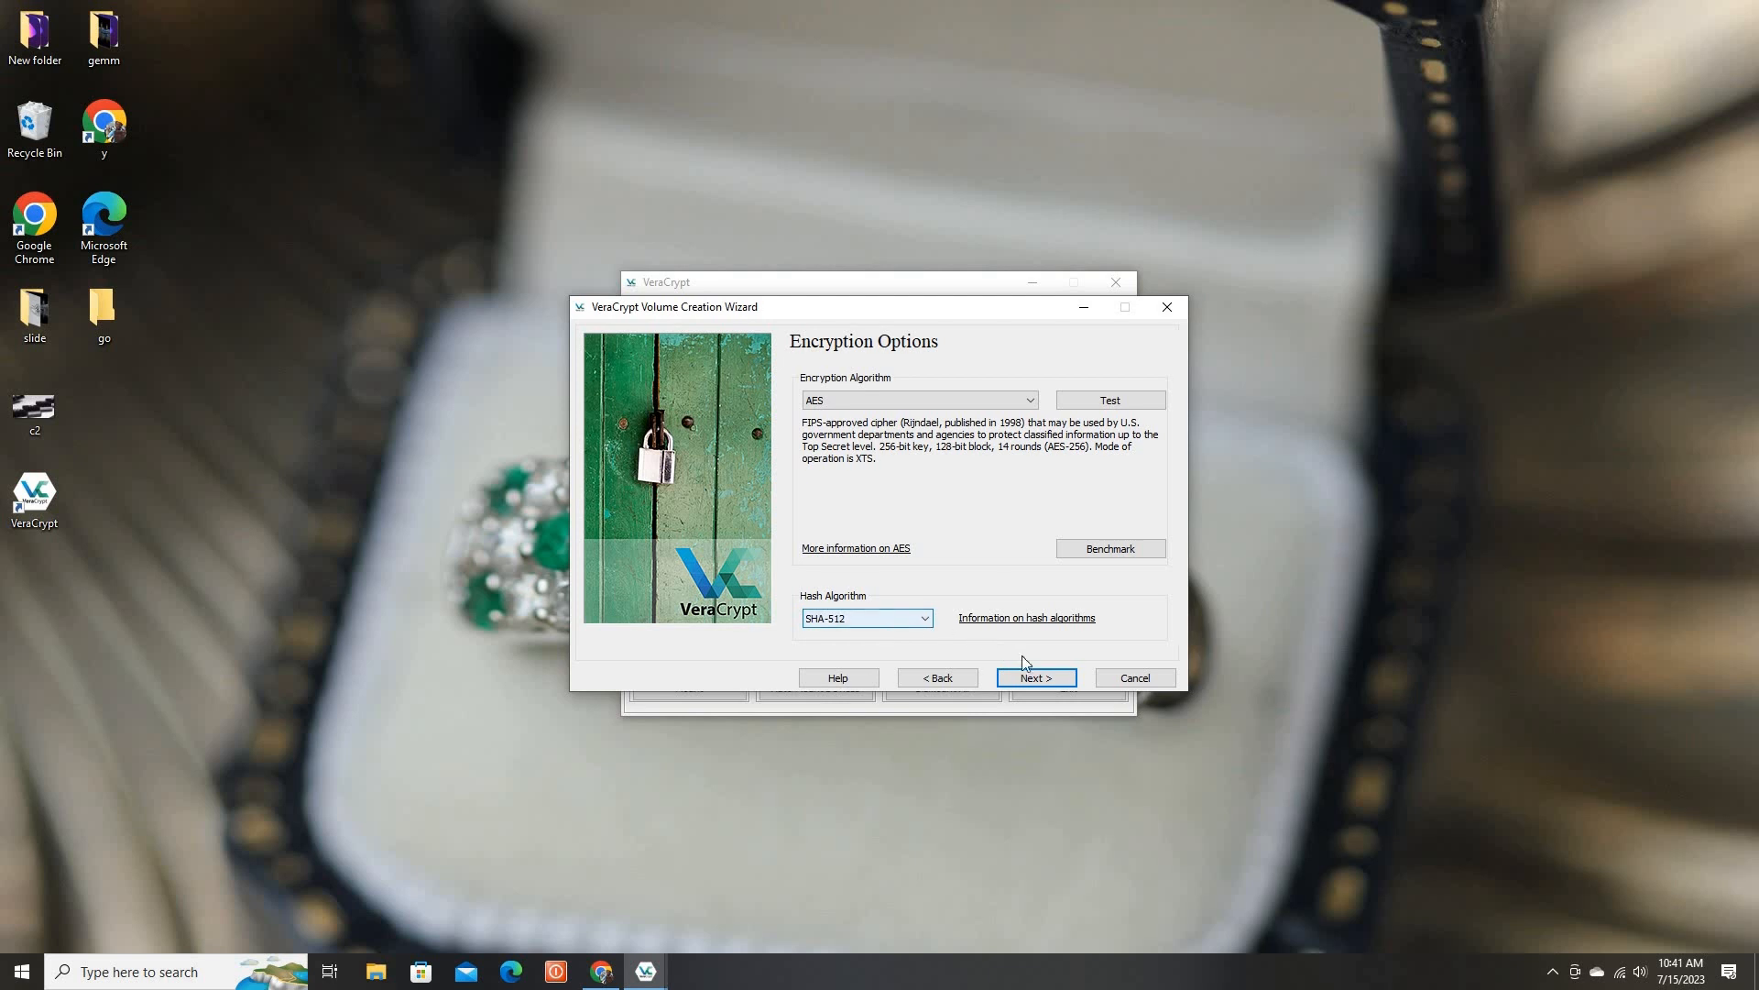
{"action": "left_click", "coordinate": [1045, 680]}
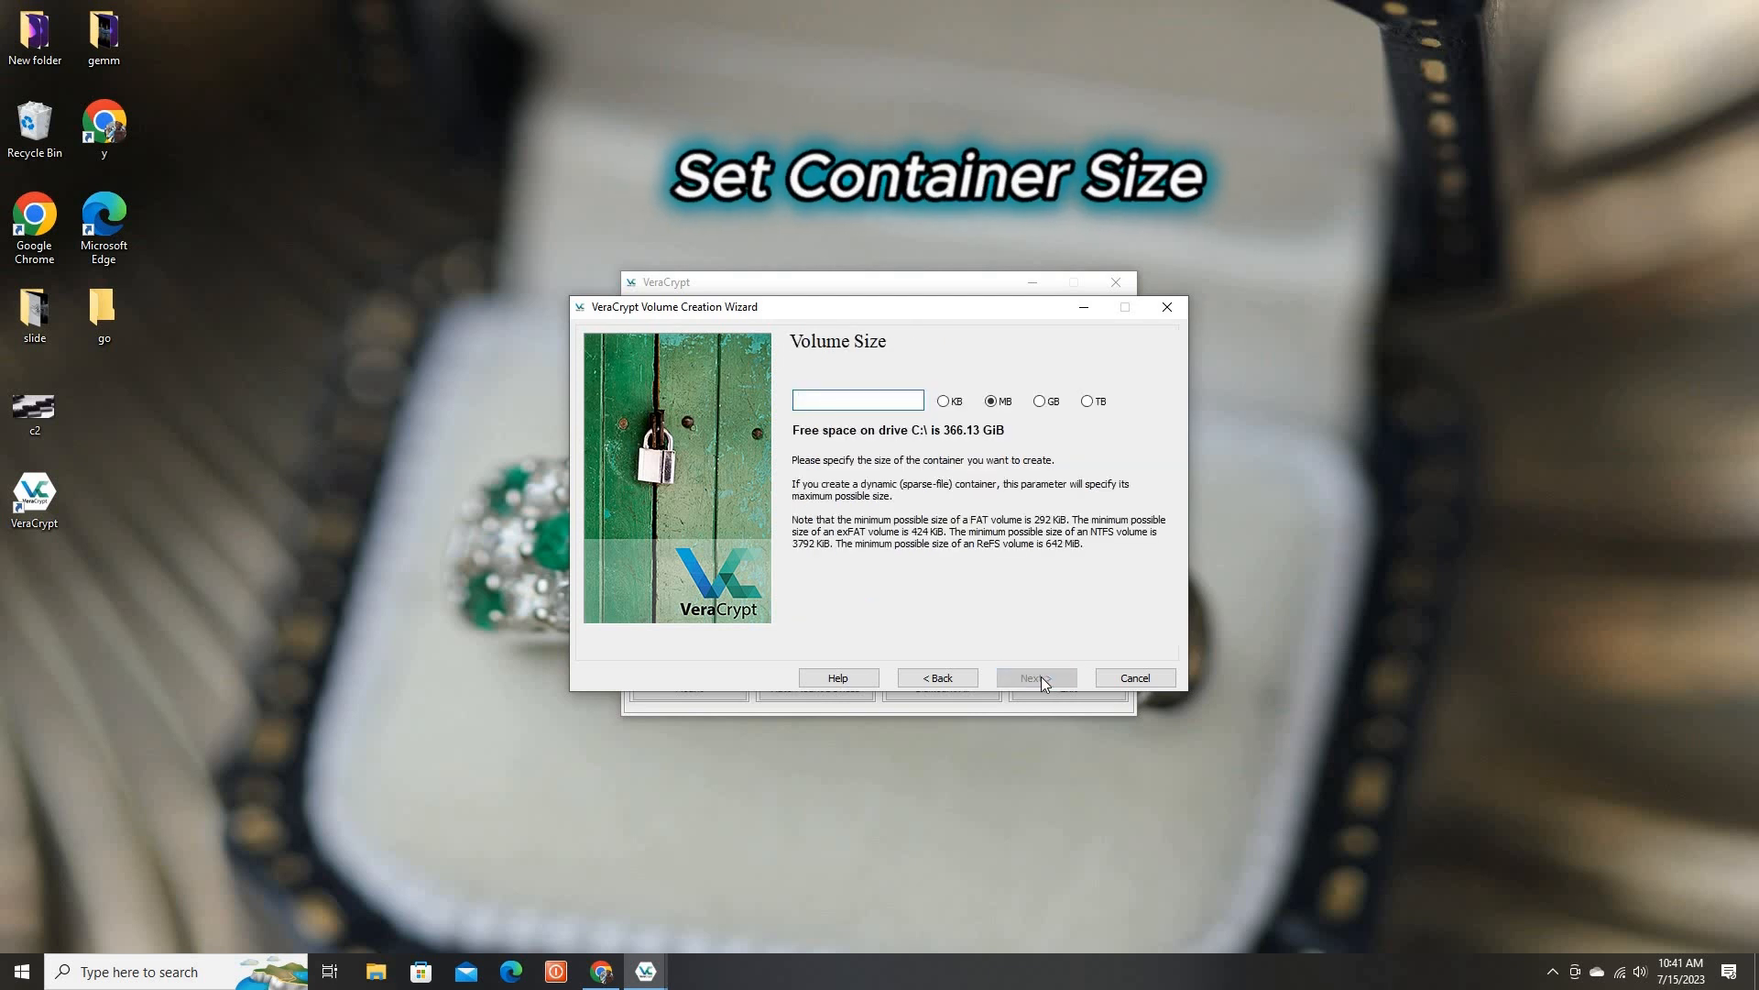
{"action": "left_click", "coordinate": [1041, 403]}
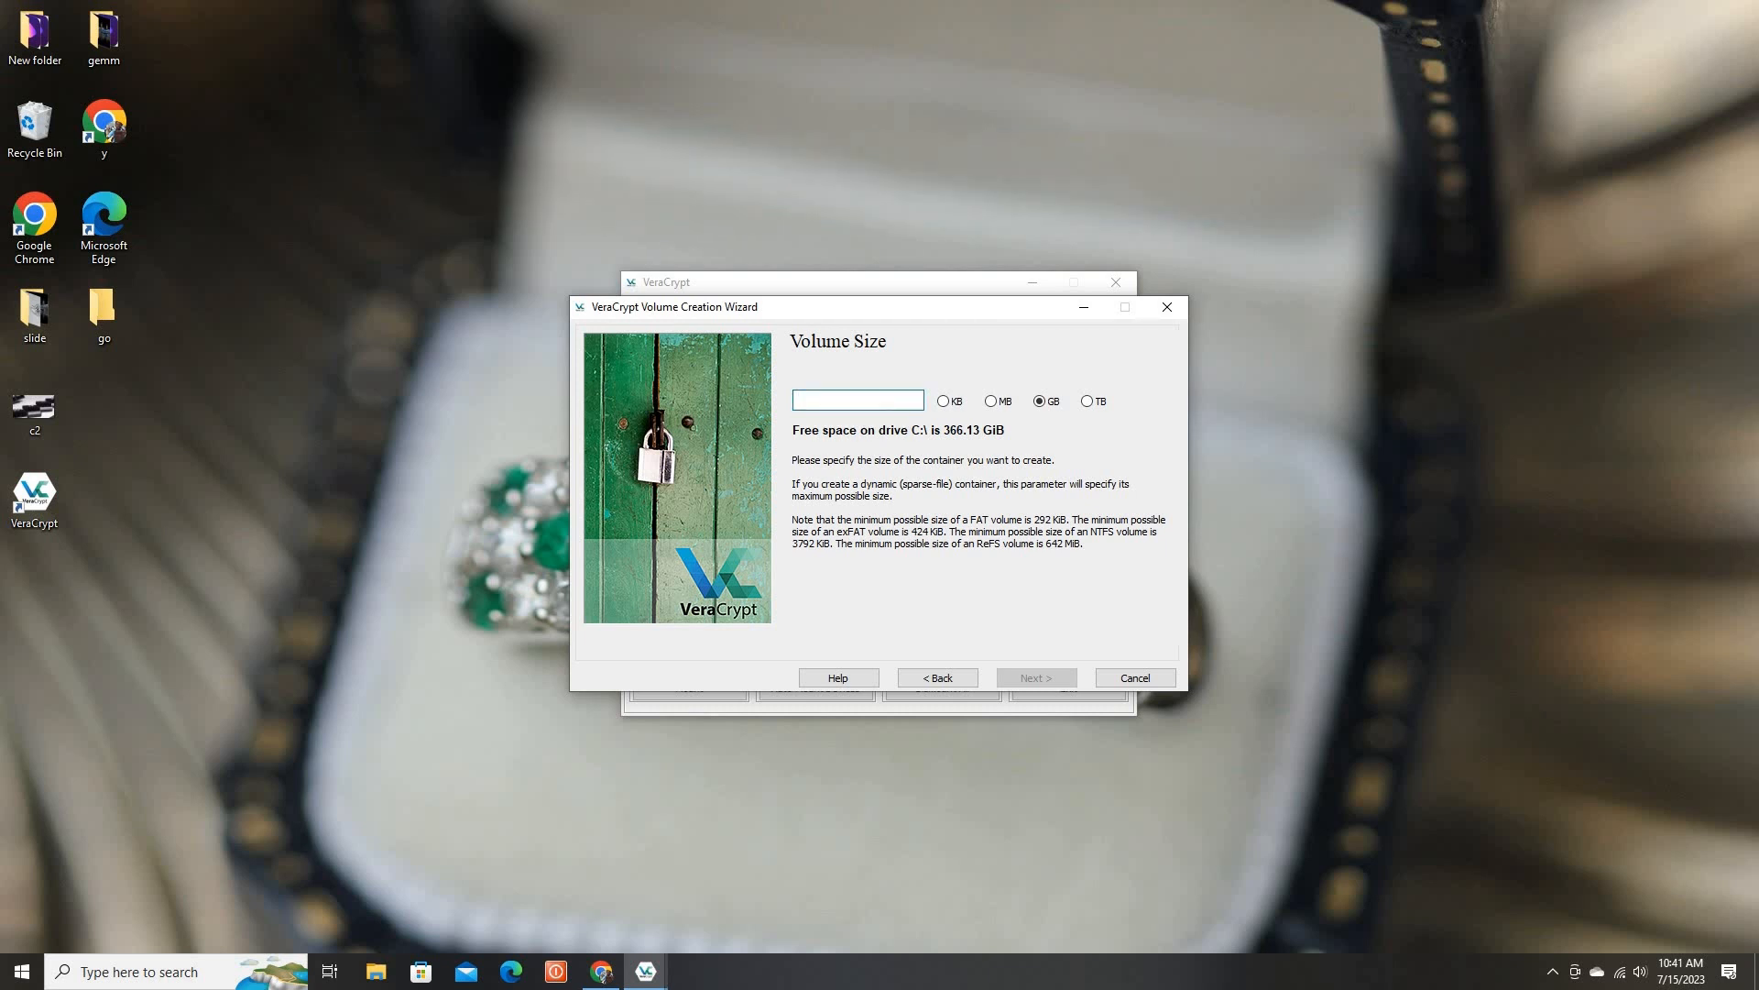
{"action": "type", "text": "1"}
{"action": "left_click", "coordinate": [1032, 682]}
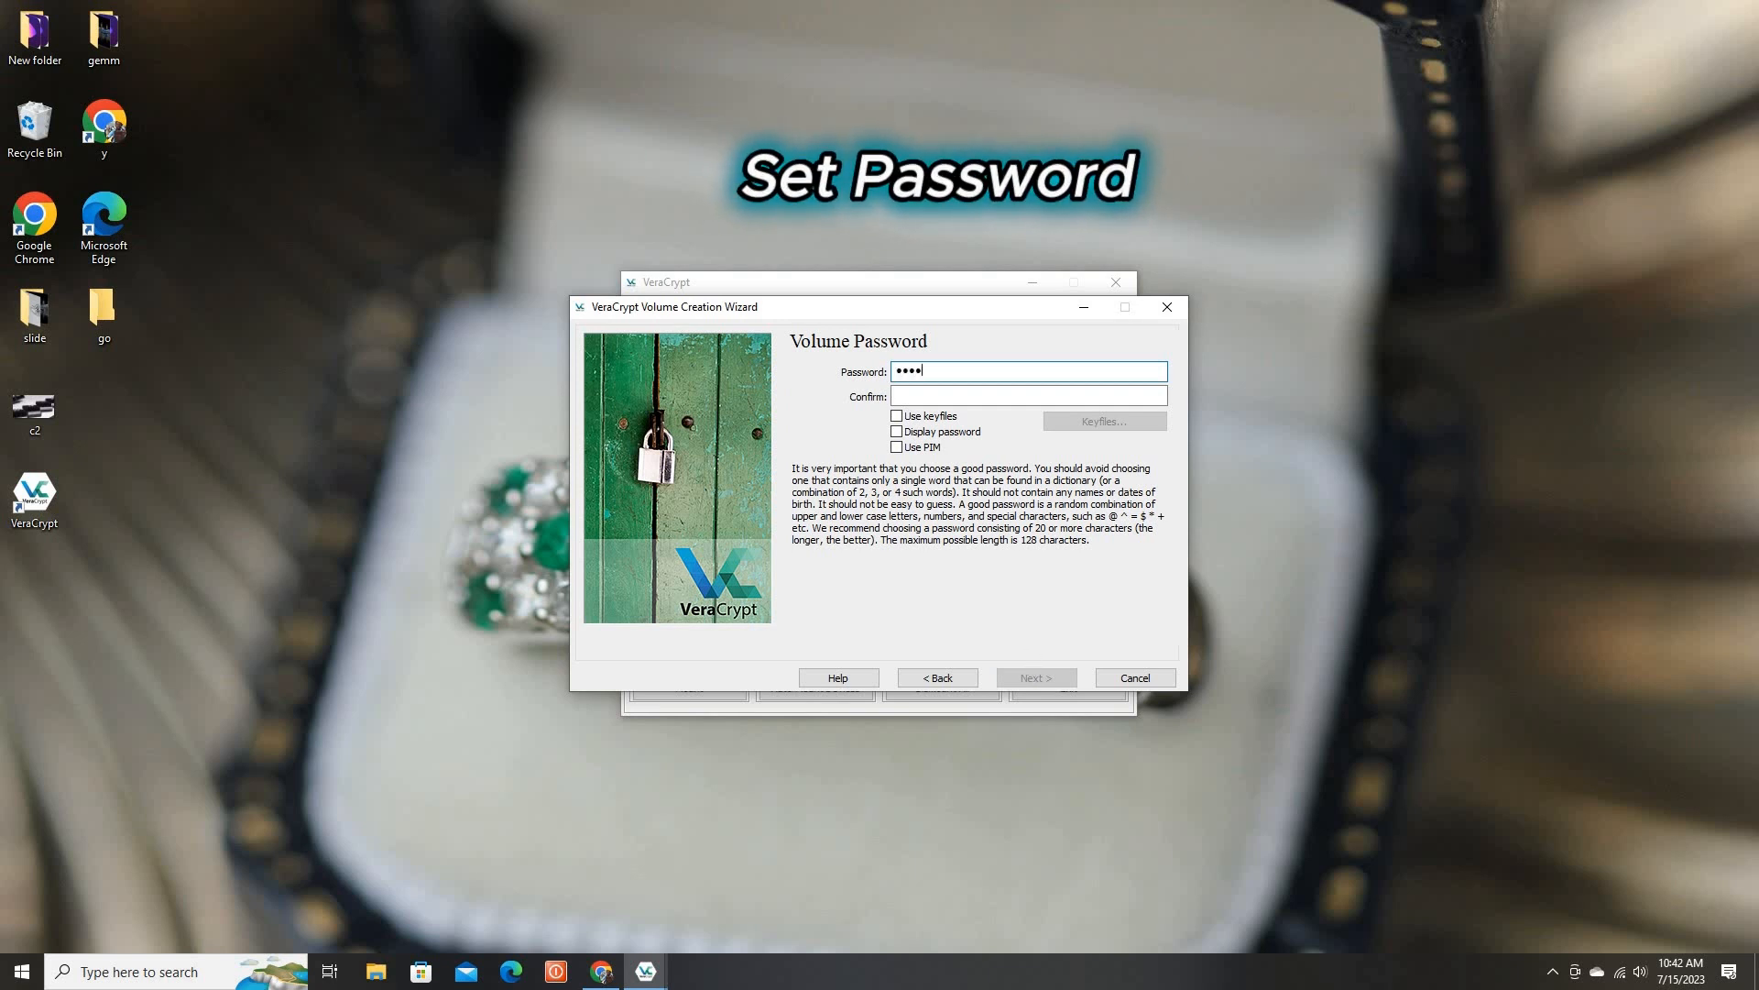
Enter and confirm the volume password, accepting the short-password warning
{"action": "type", "text": "••••••••"}
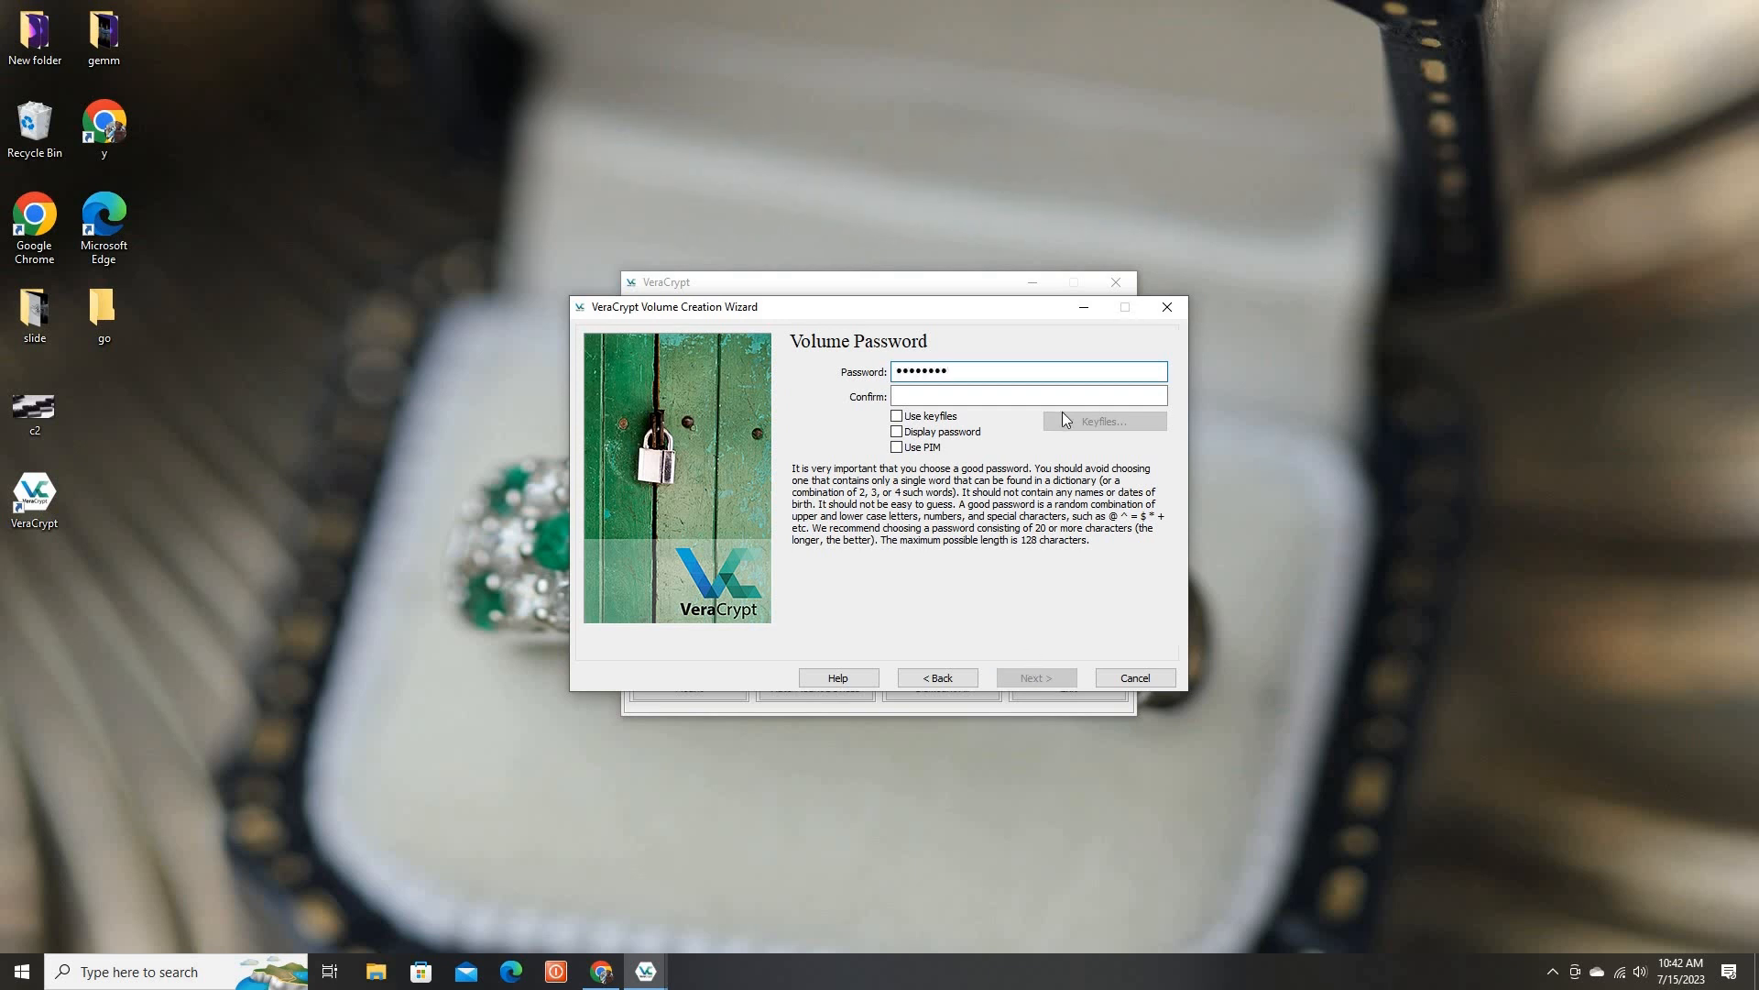
{"action": "left_click", "coordinate": [1004, 398]}
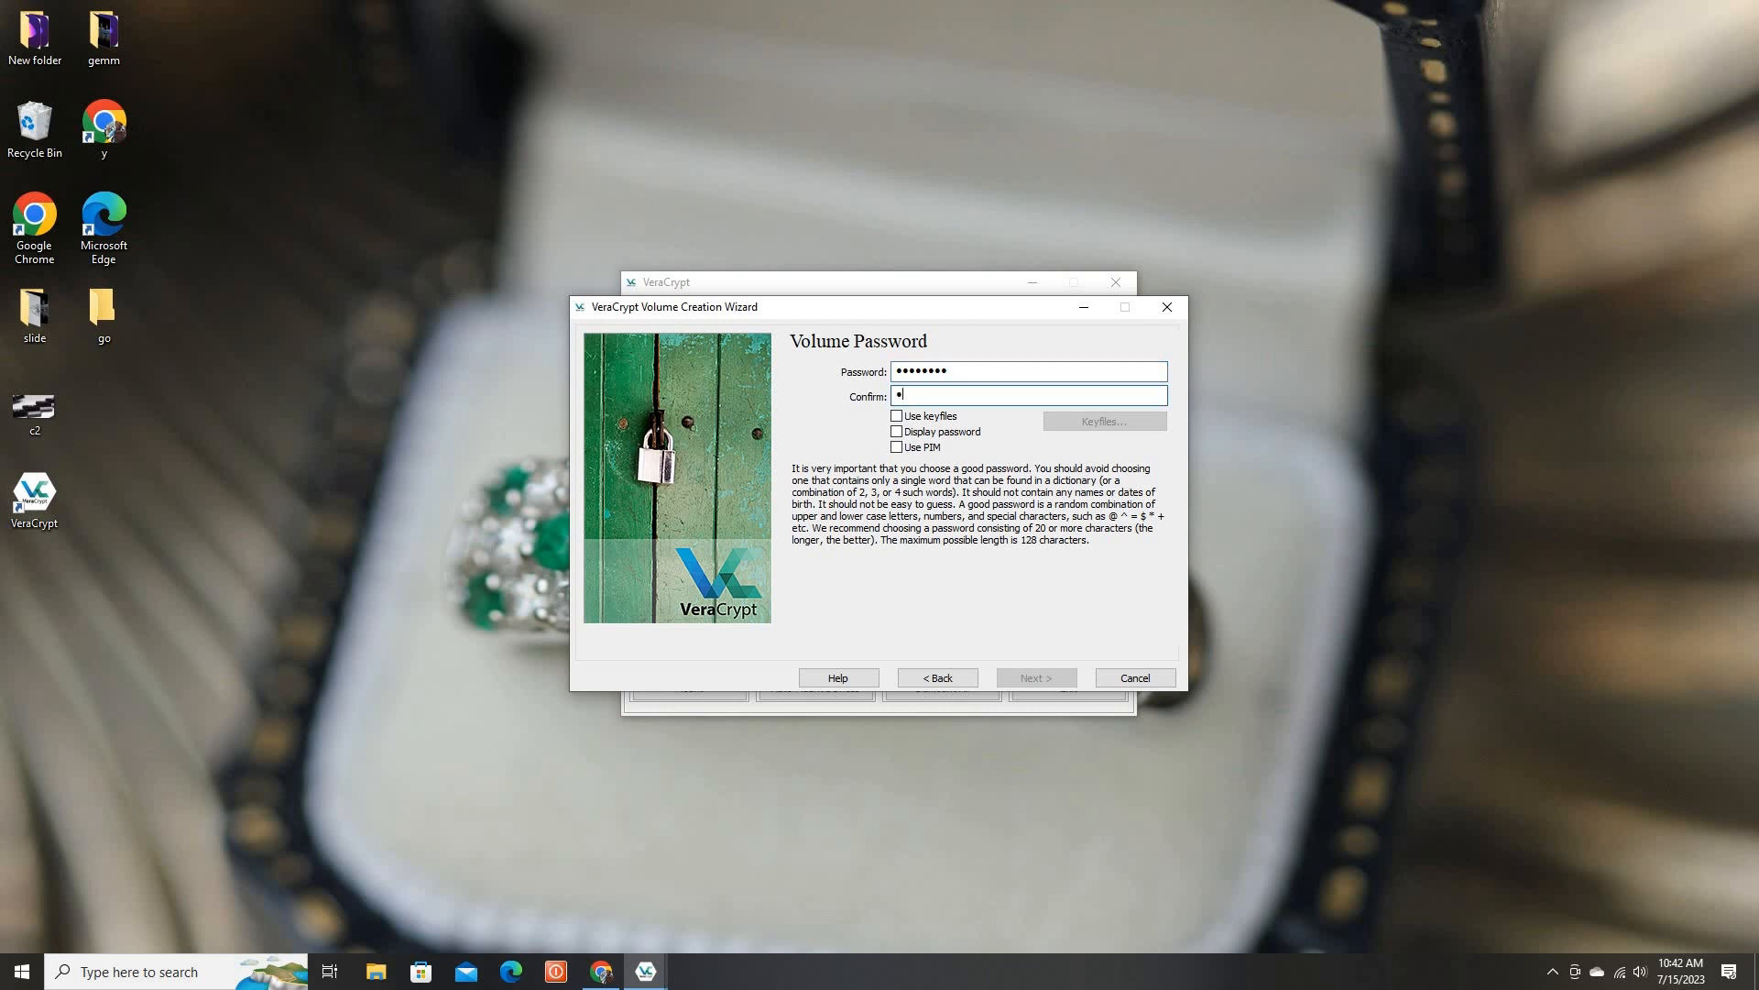
{"action": "type", "text": "a"}
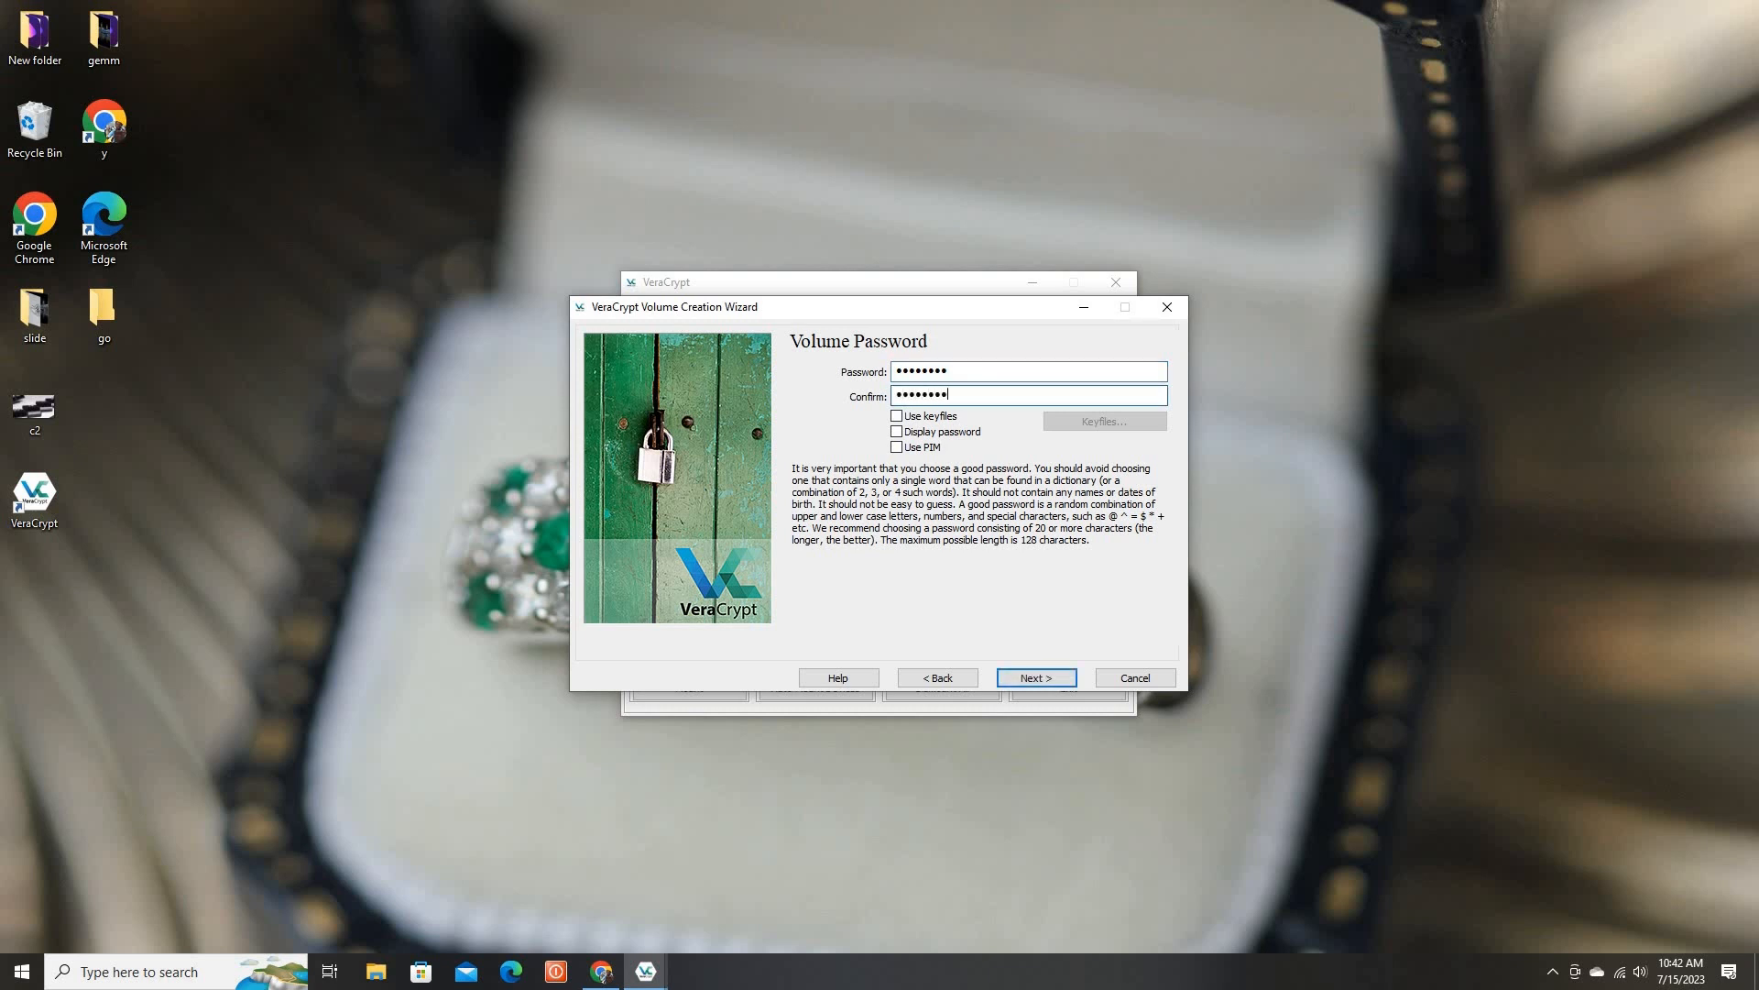
{"action": "left_click", "coordinate": [1017, 675]}
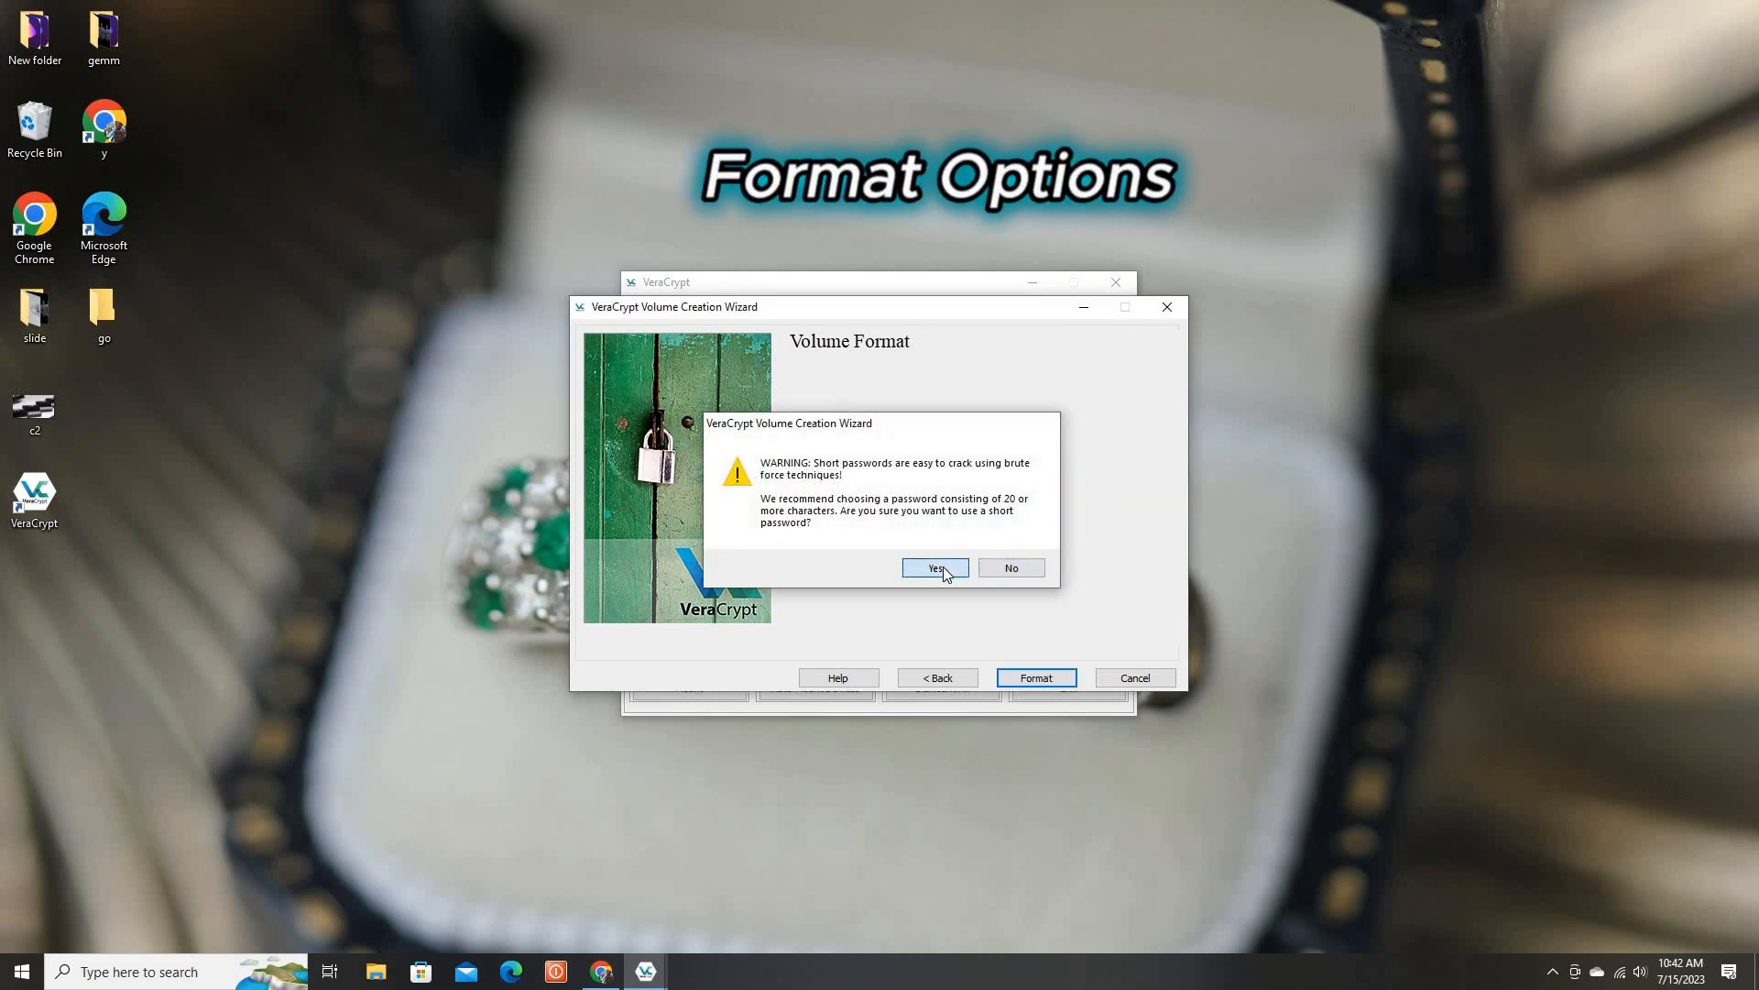
{"action": "left_click", "coordinate": [935, 568]}
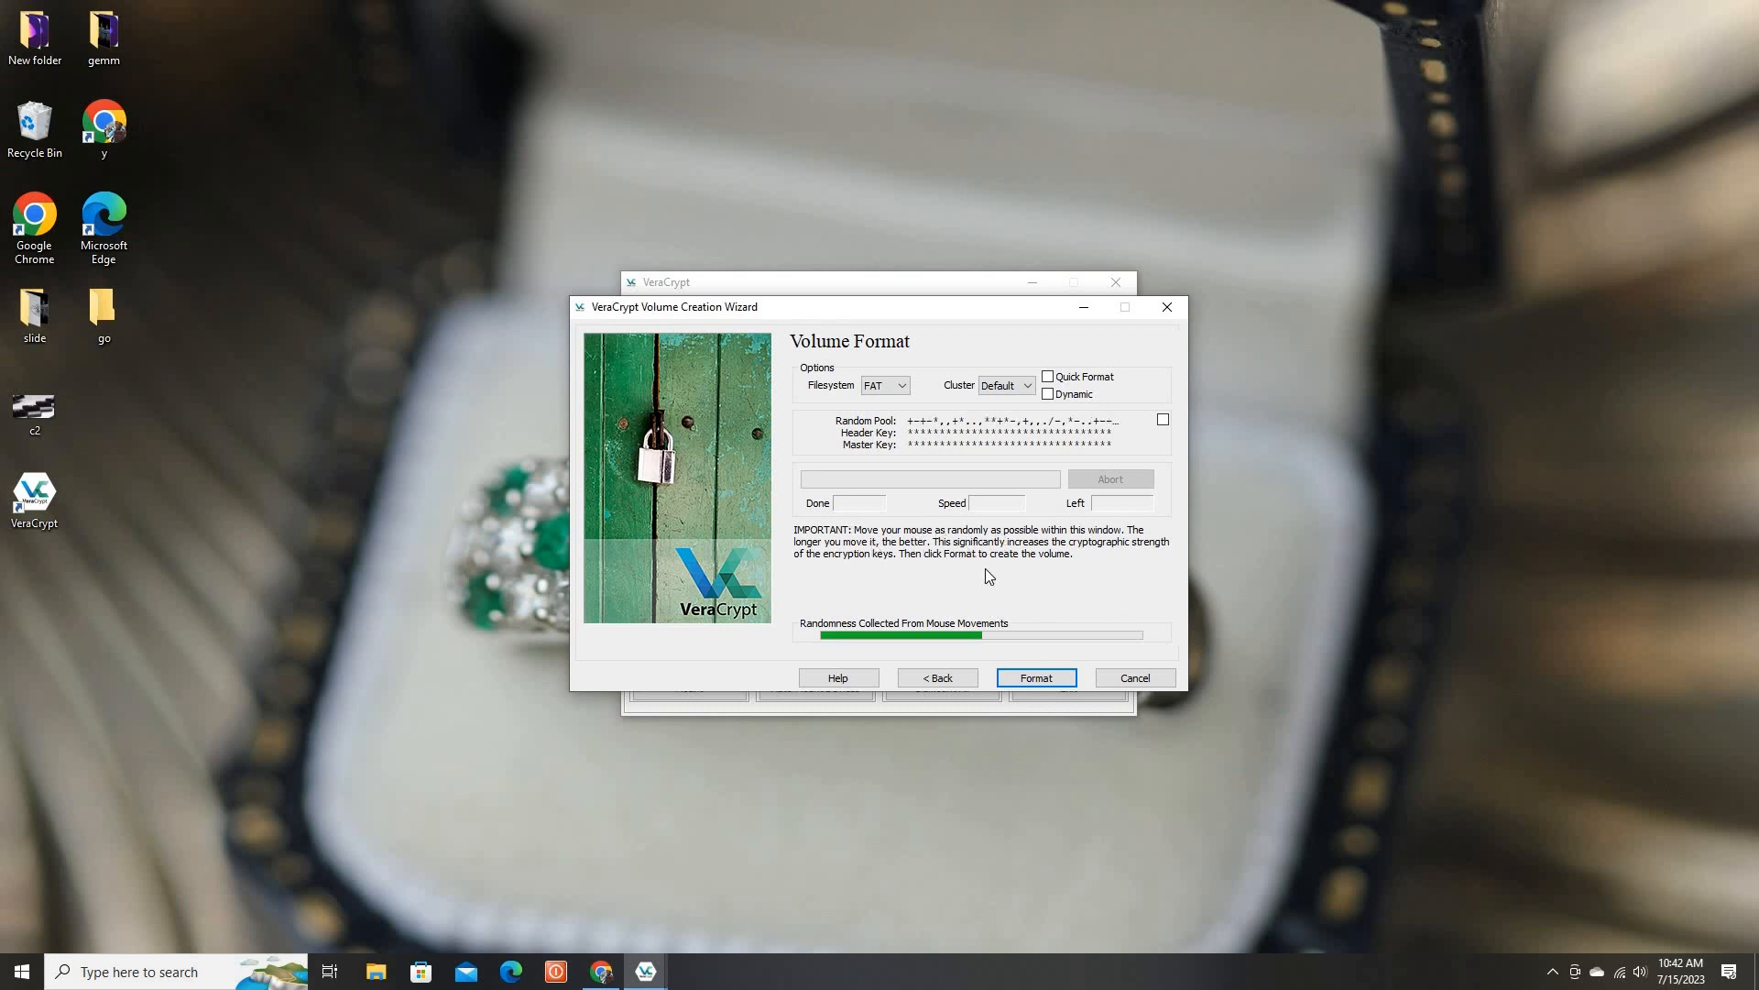
Format the new volume and exit the volume creation wizard
{"action": "left_click", "coordinate": [1036, 678]}
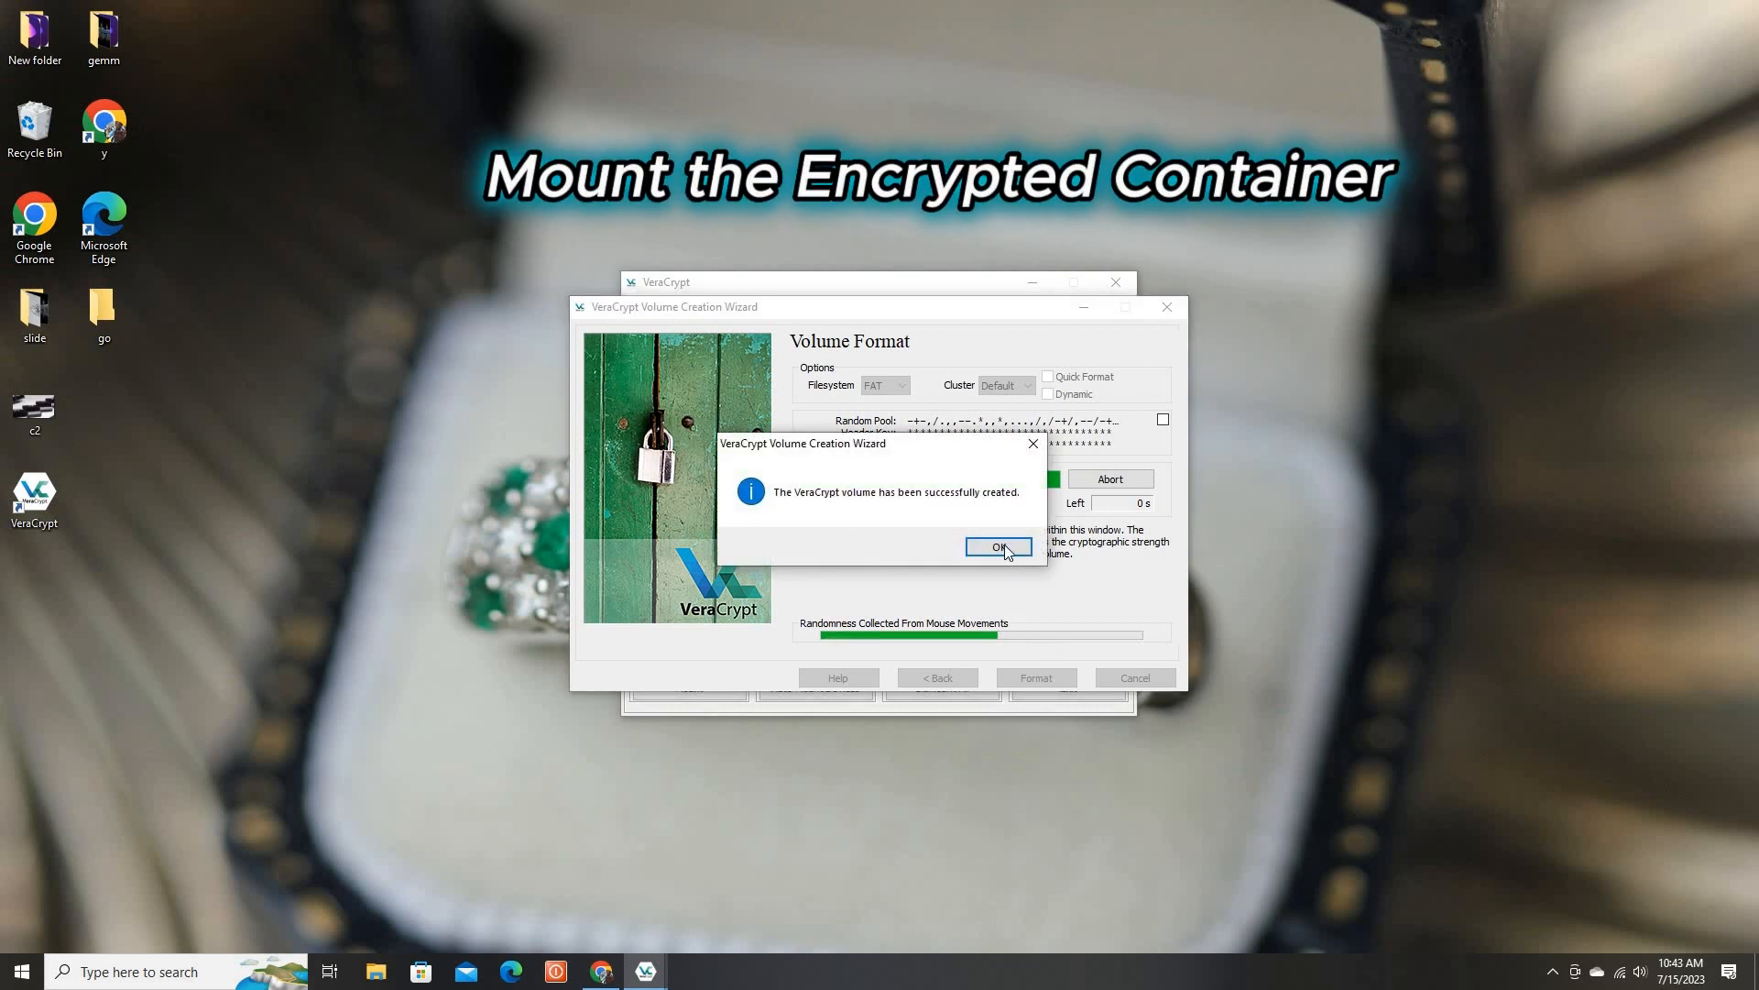
{"action": "left_click", "coordinate": [1005, 548]}
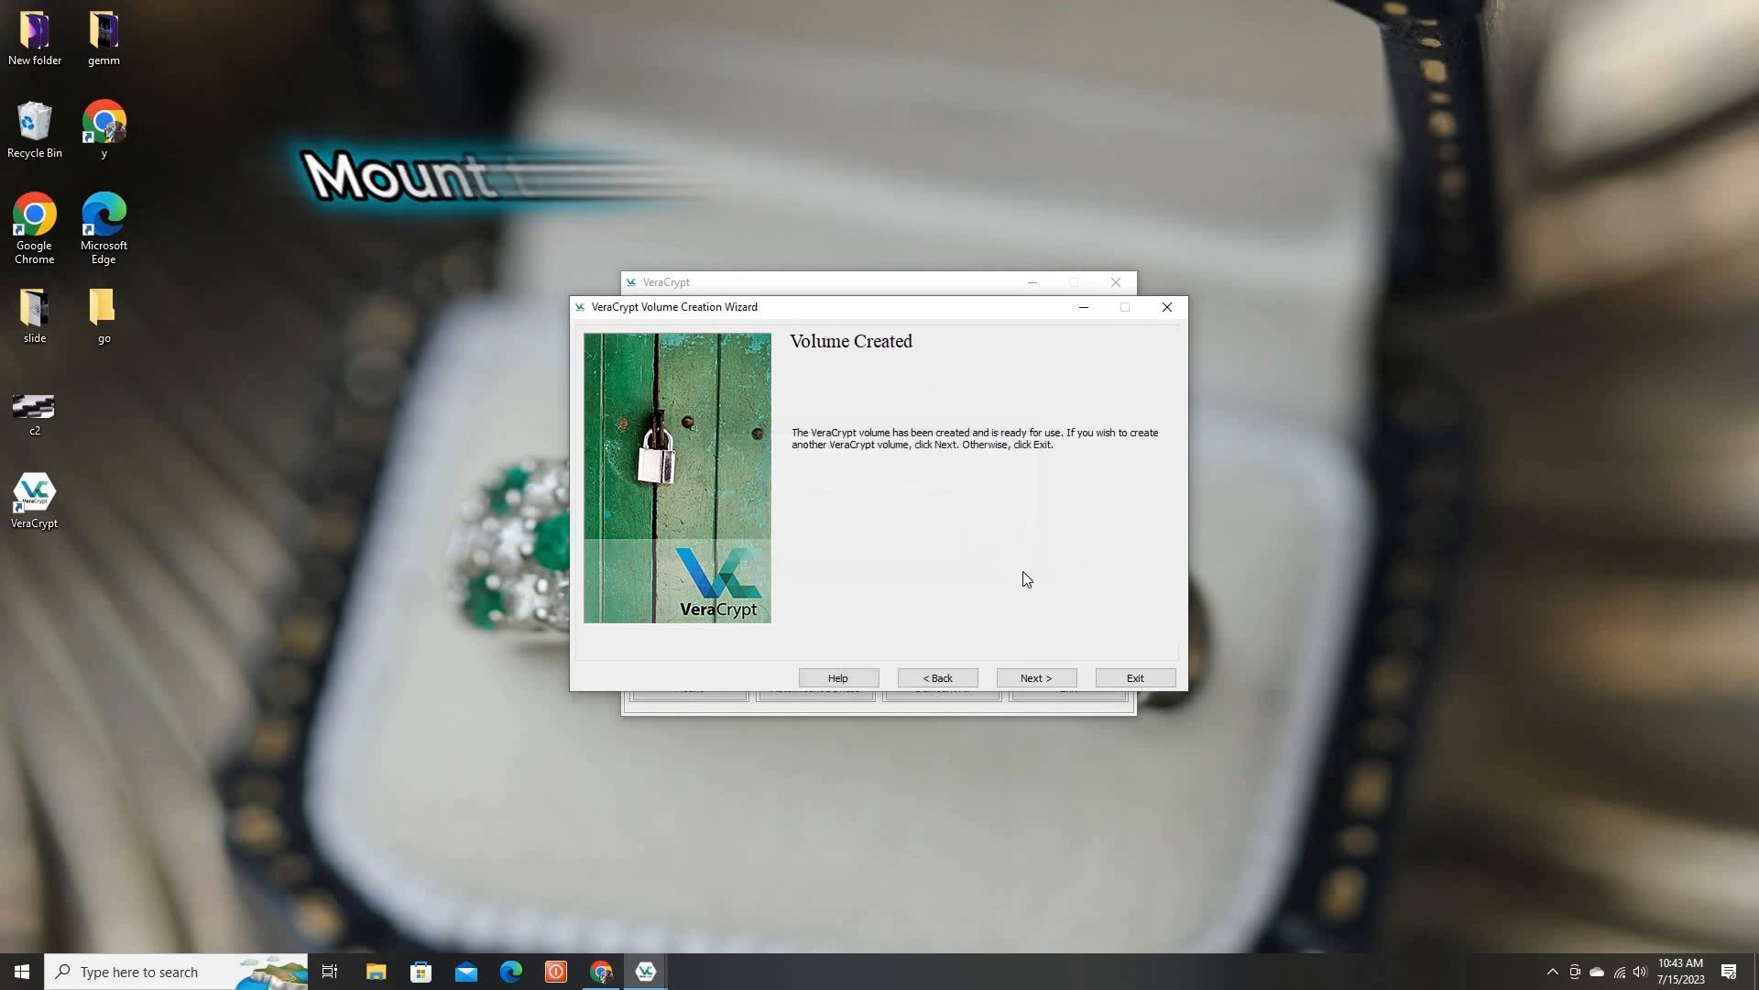
{"action": "left_click", "coordinate": [1129, 682]}
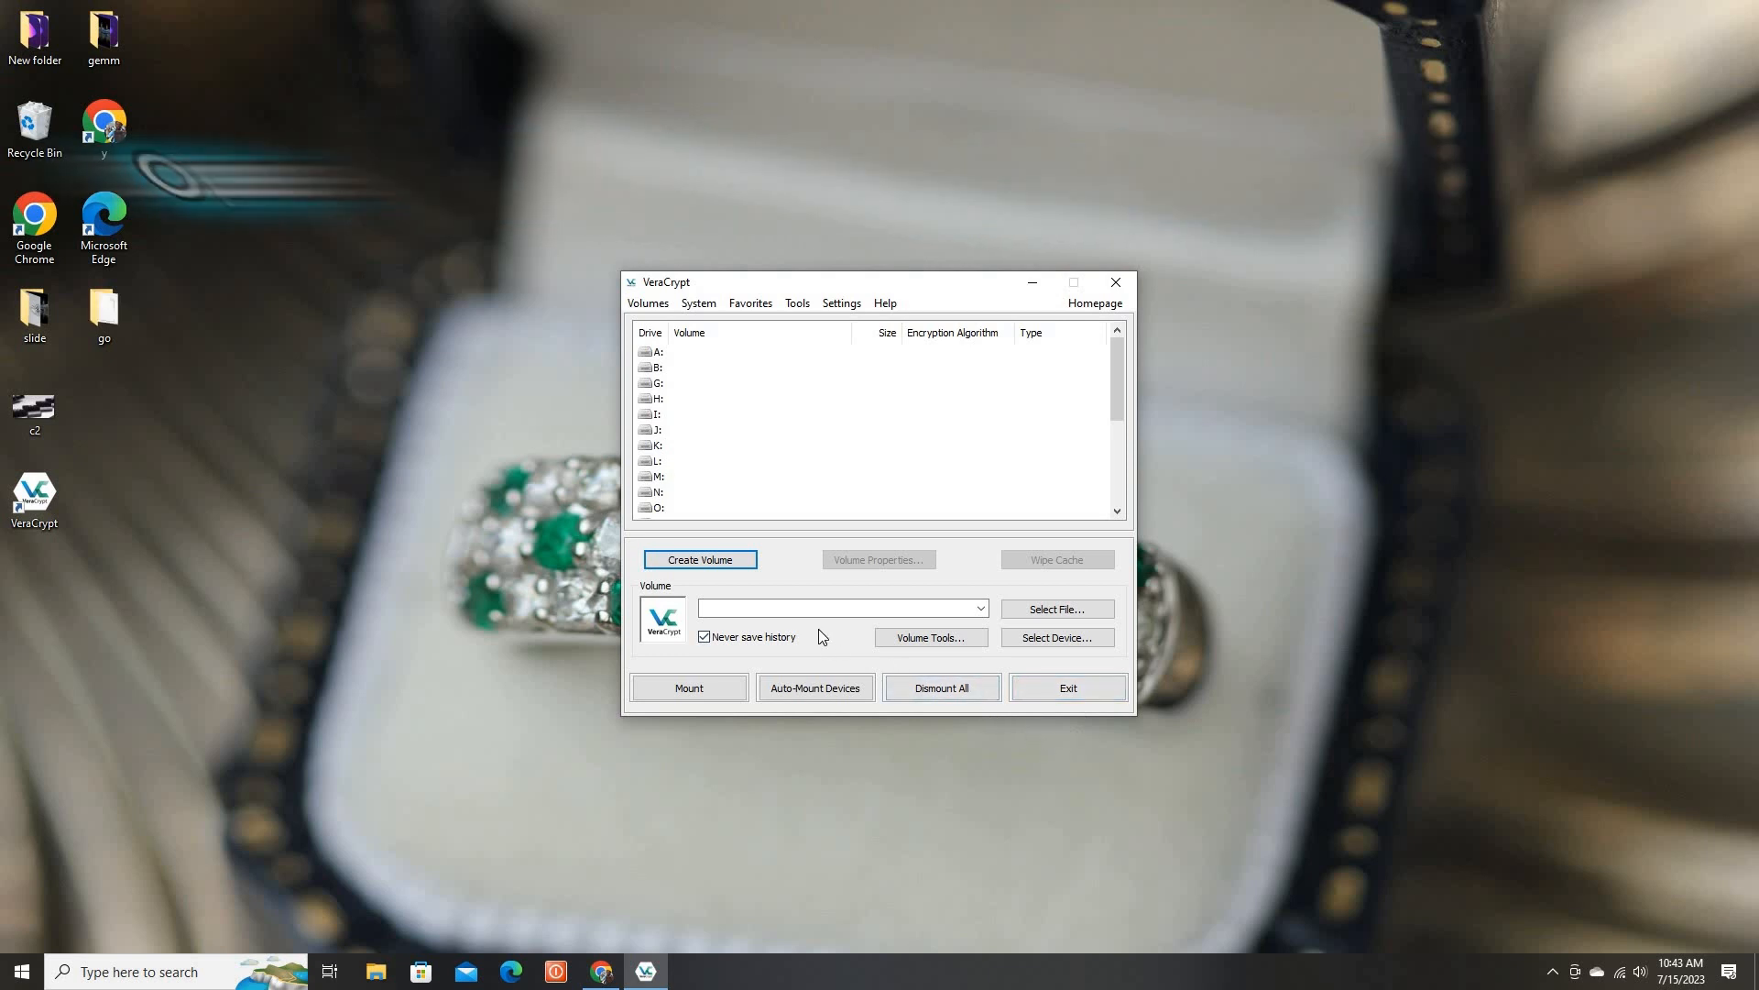
Select drive A: and the "encrypted file" container in the go folder on the Desktop, then mount it with the volume password
{"action": "left_click", "coordinate": [658, 353]}
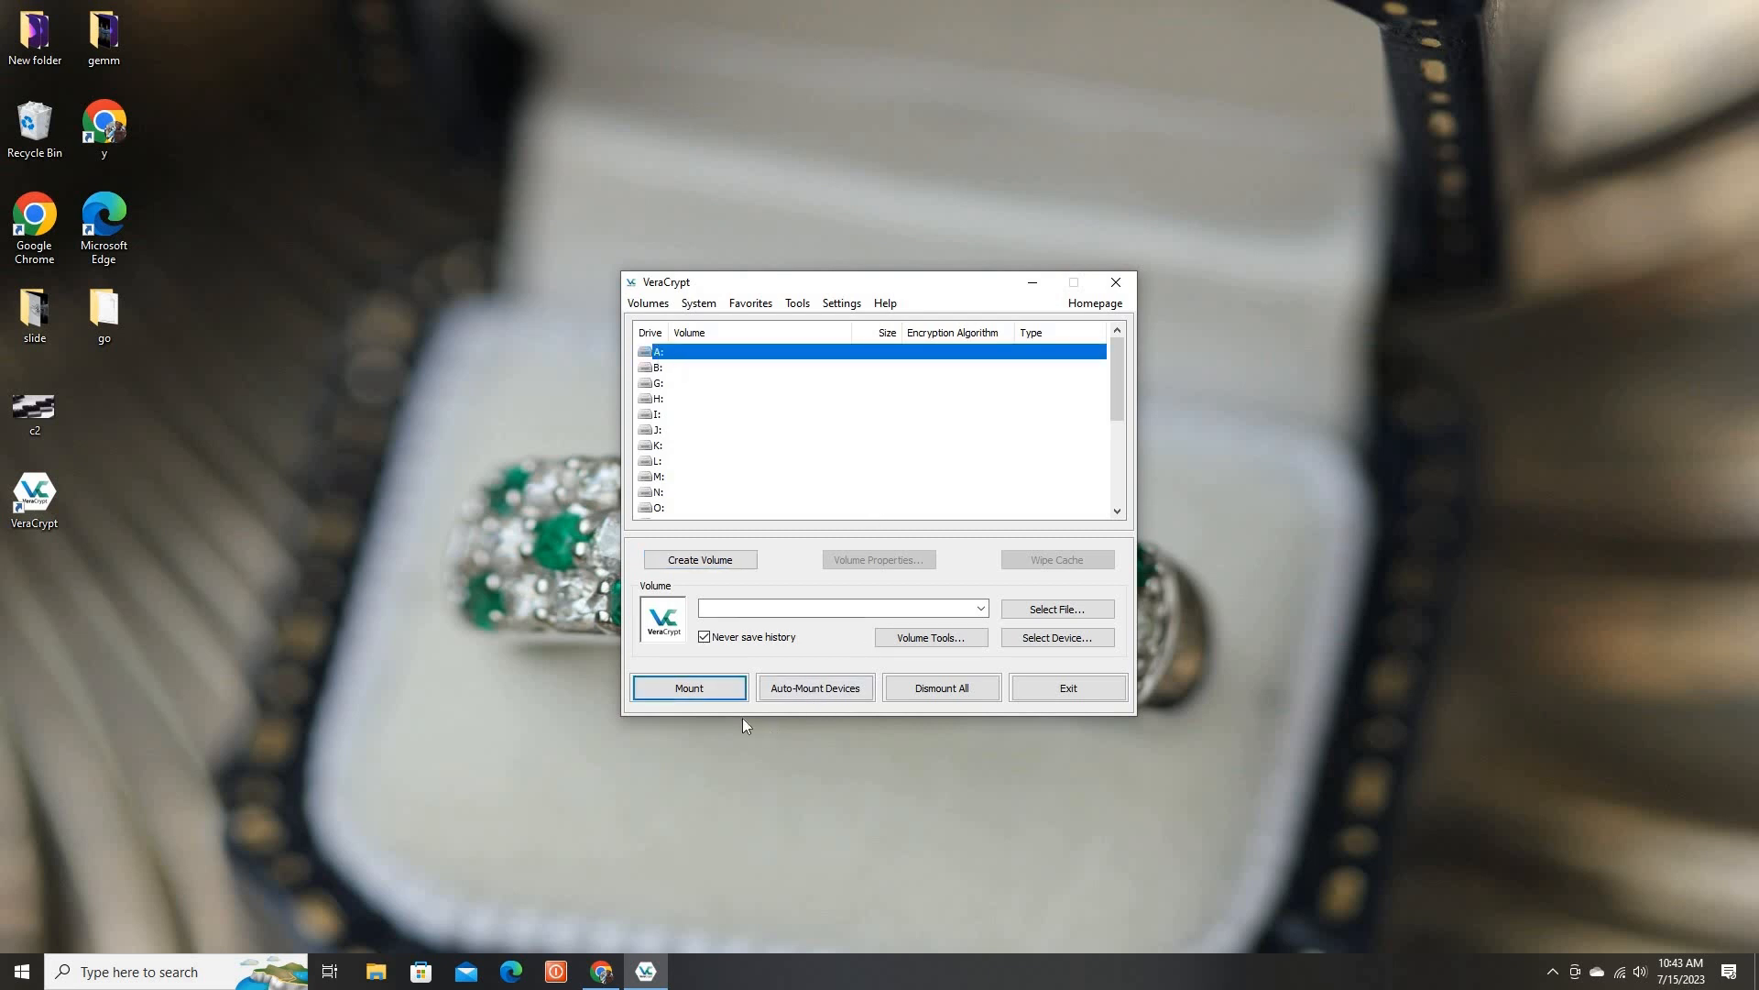
{"action": "left_click", "coordinate": [1057, 609]}
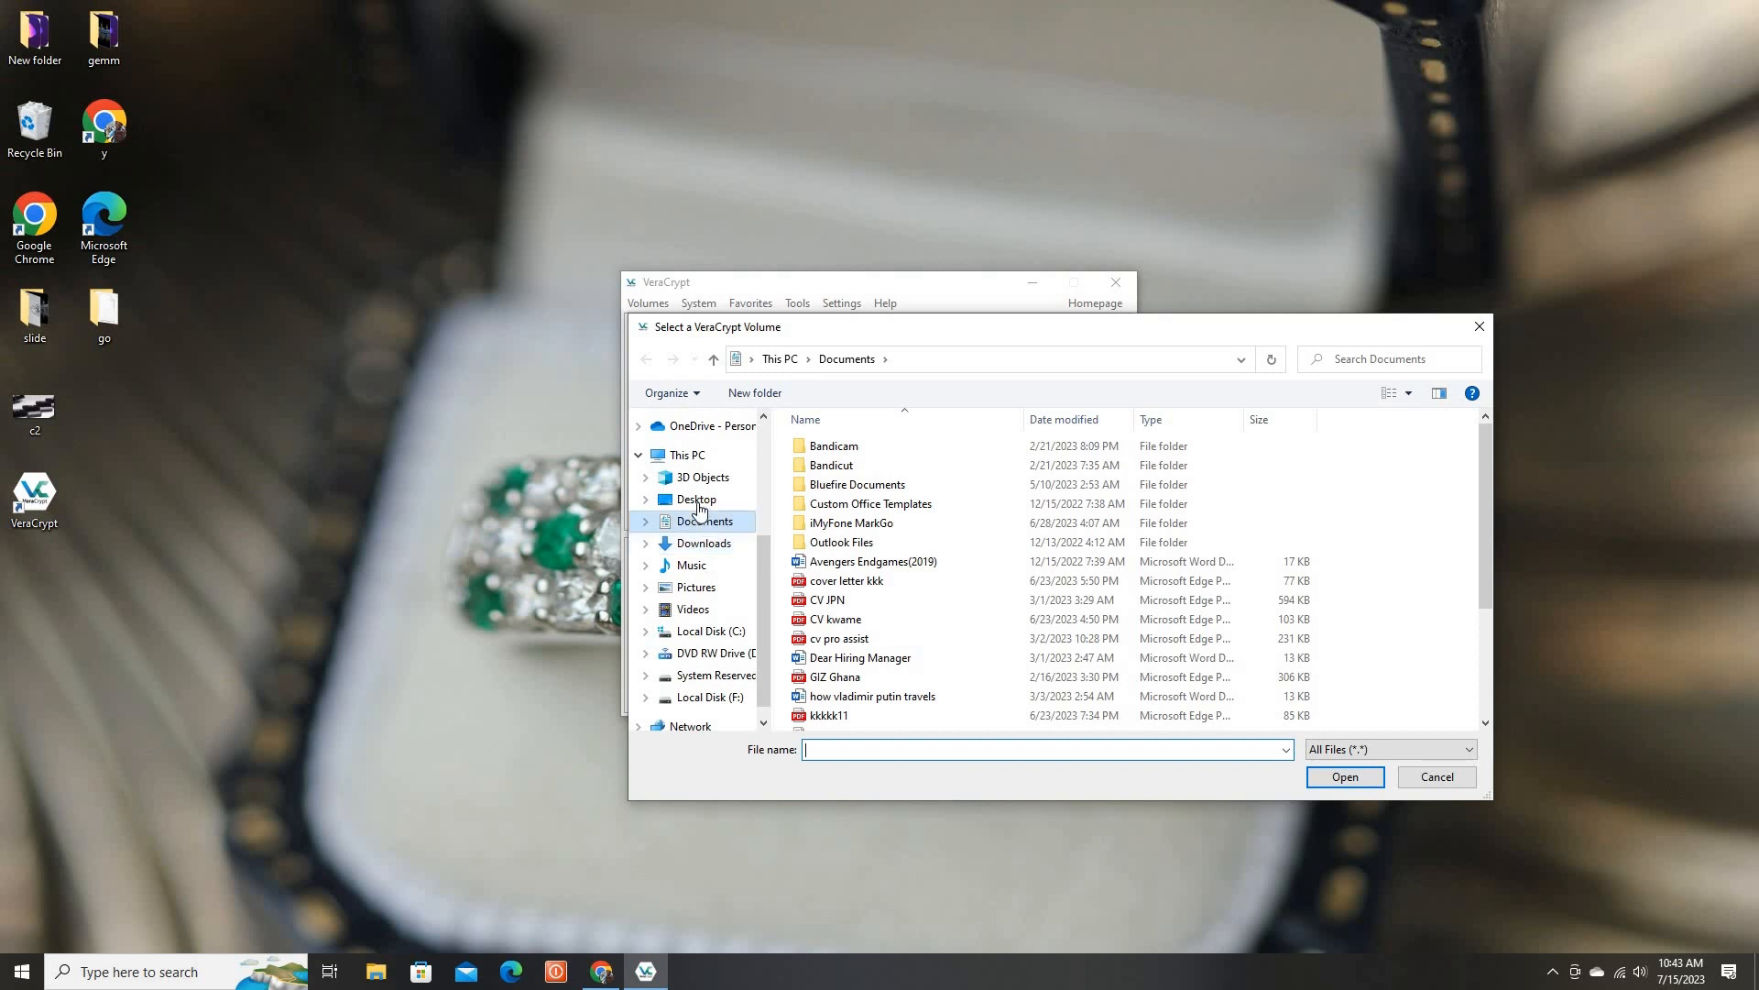
{"action": "left_click", "coordinate": [682, 498]}
{"action": "double_click", "coordinate": [849, 467]}
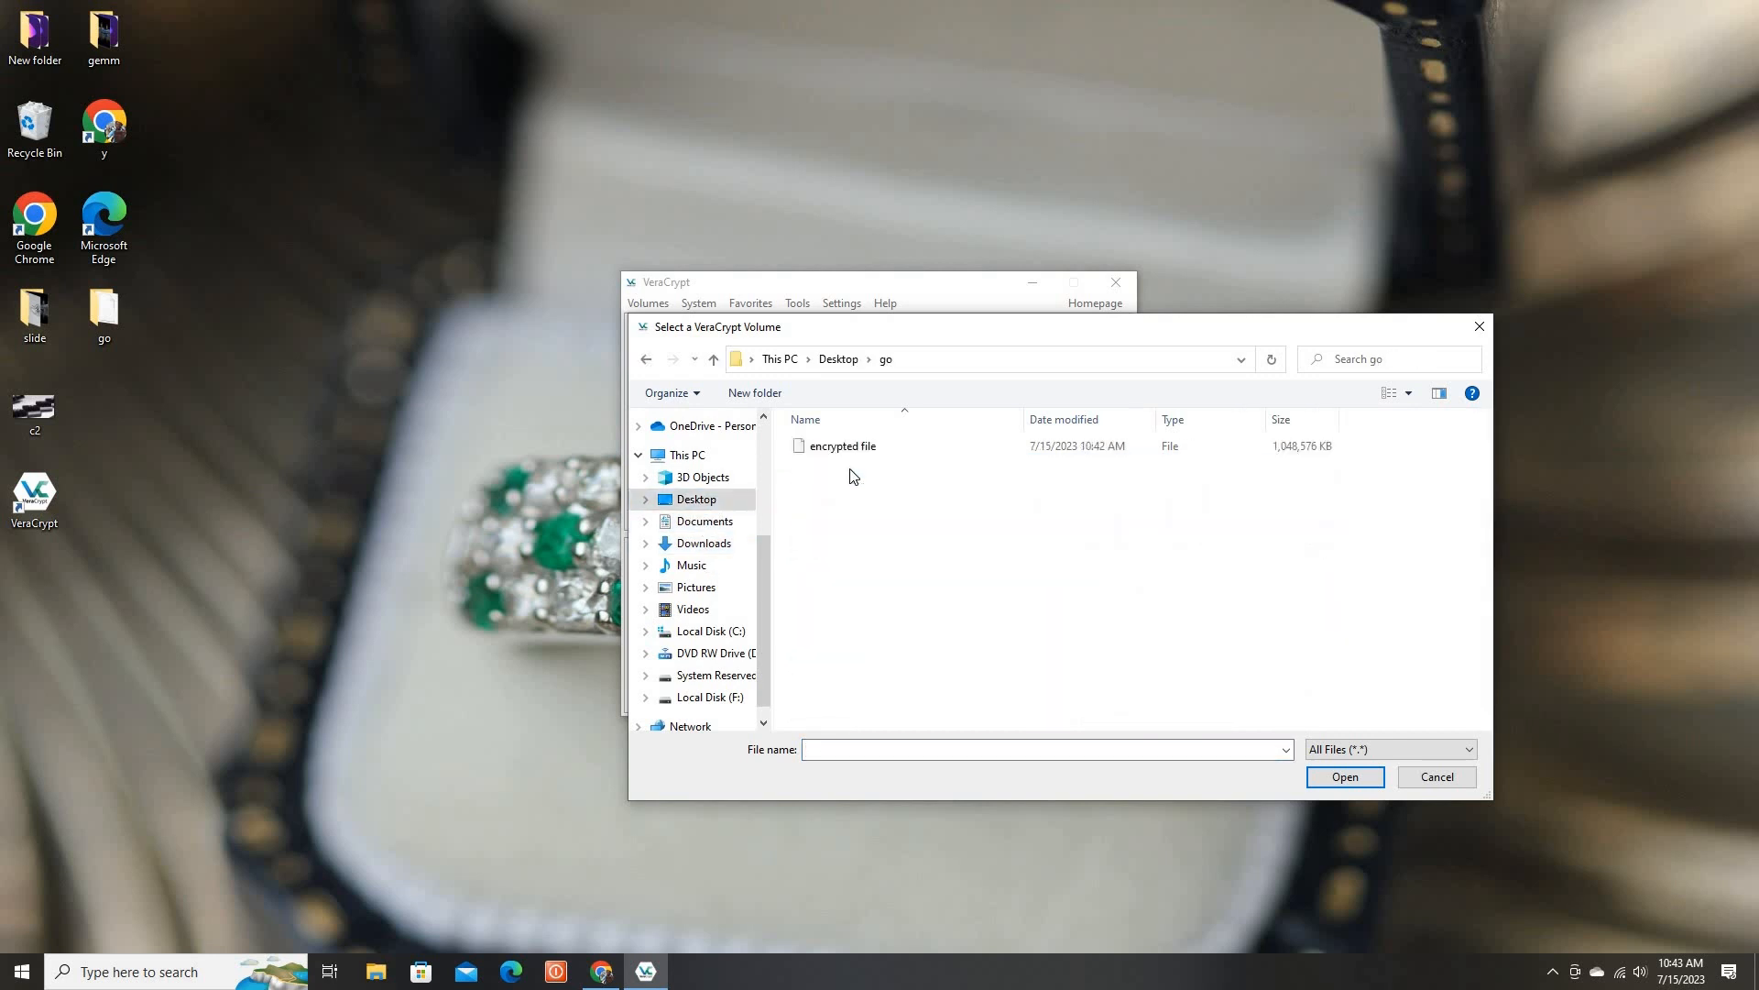
{"action": "left_click", "coordinate": [854, 449]}
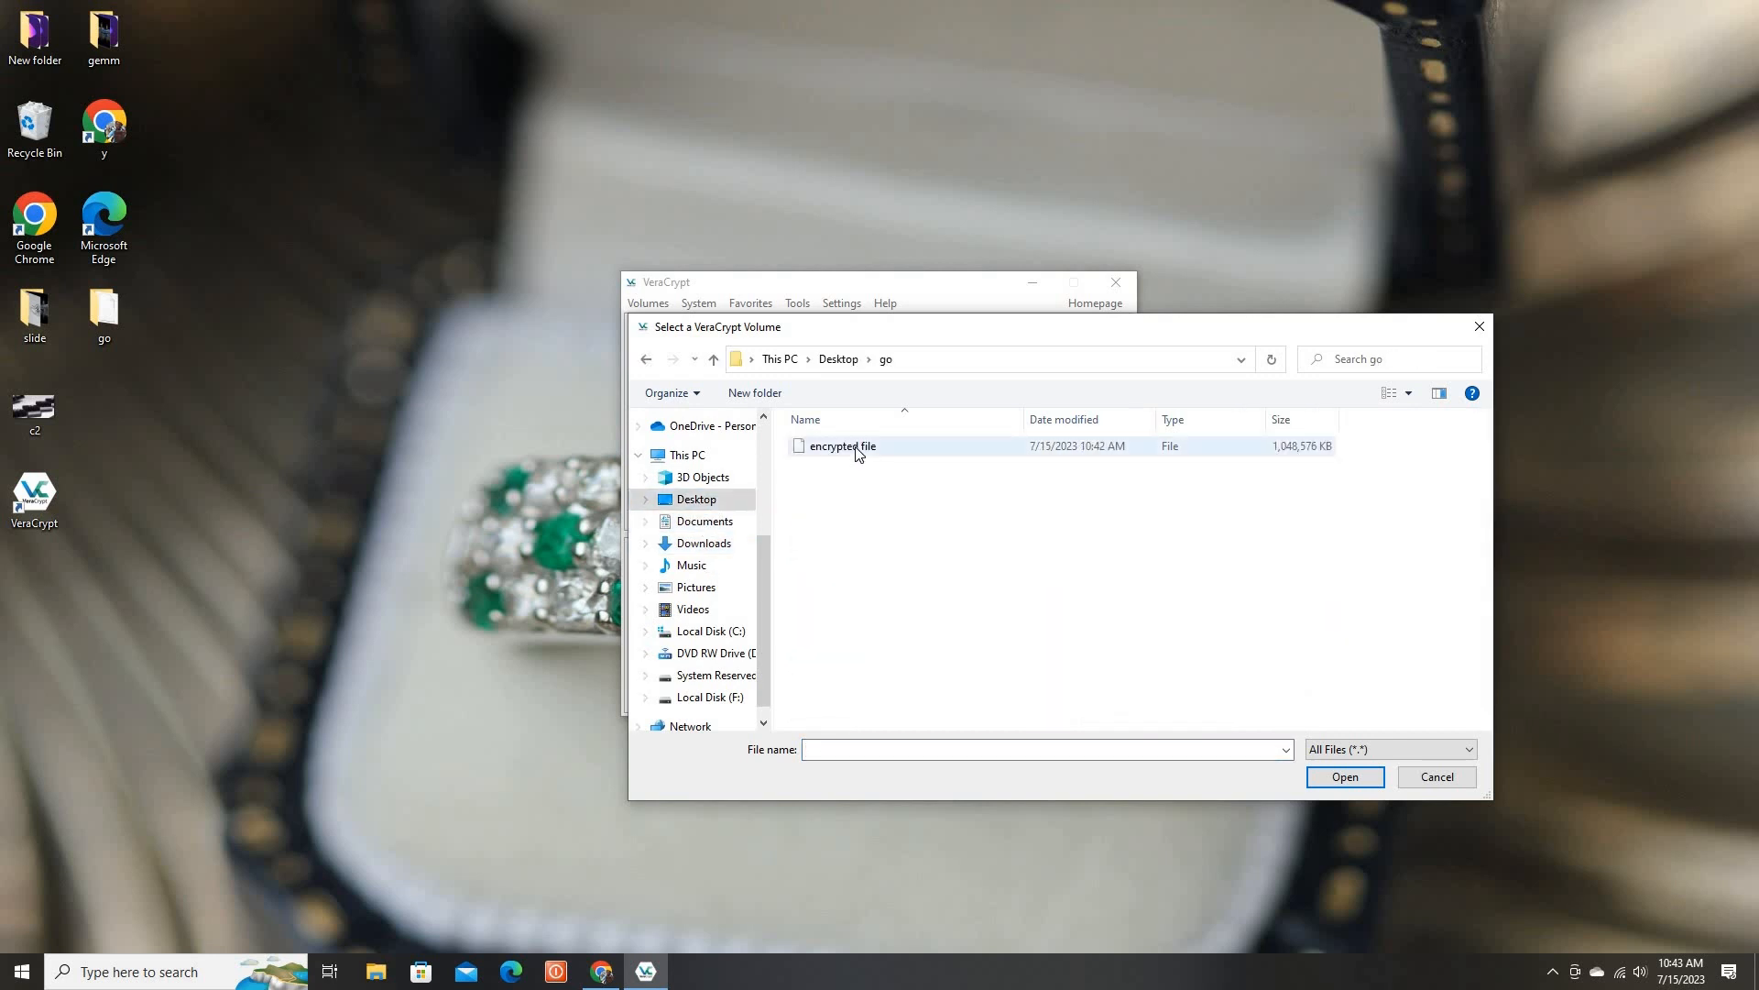
{"action": "left_click", "coordinate": [1335, 779]}
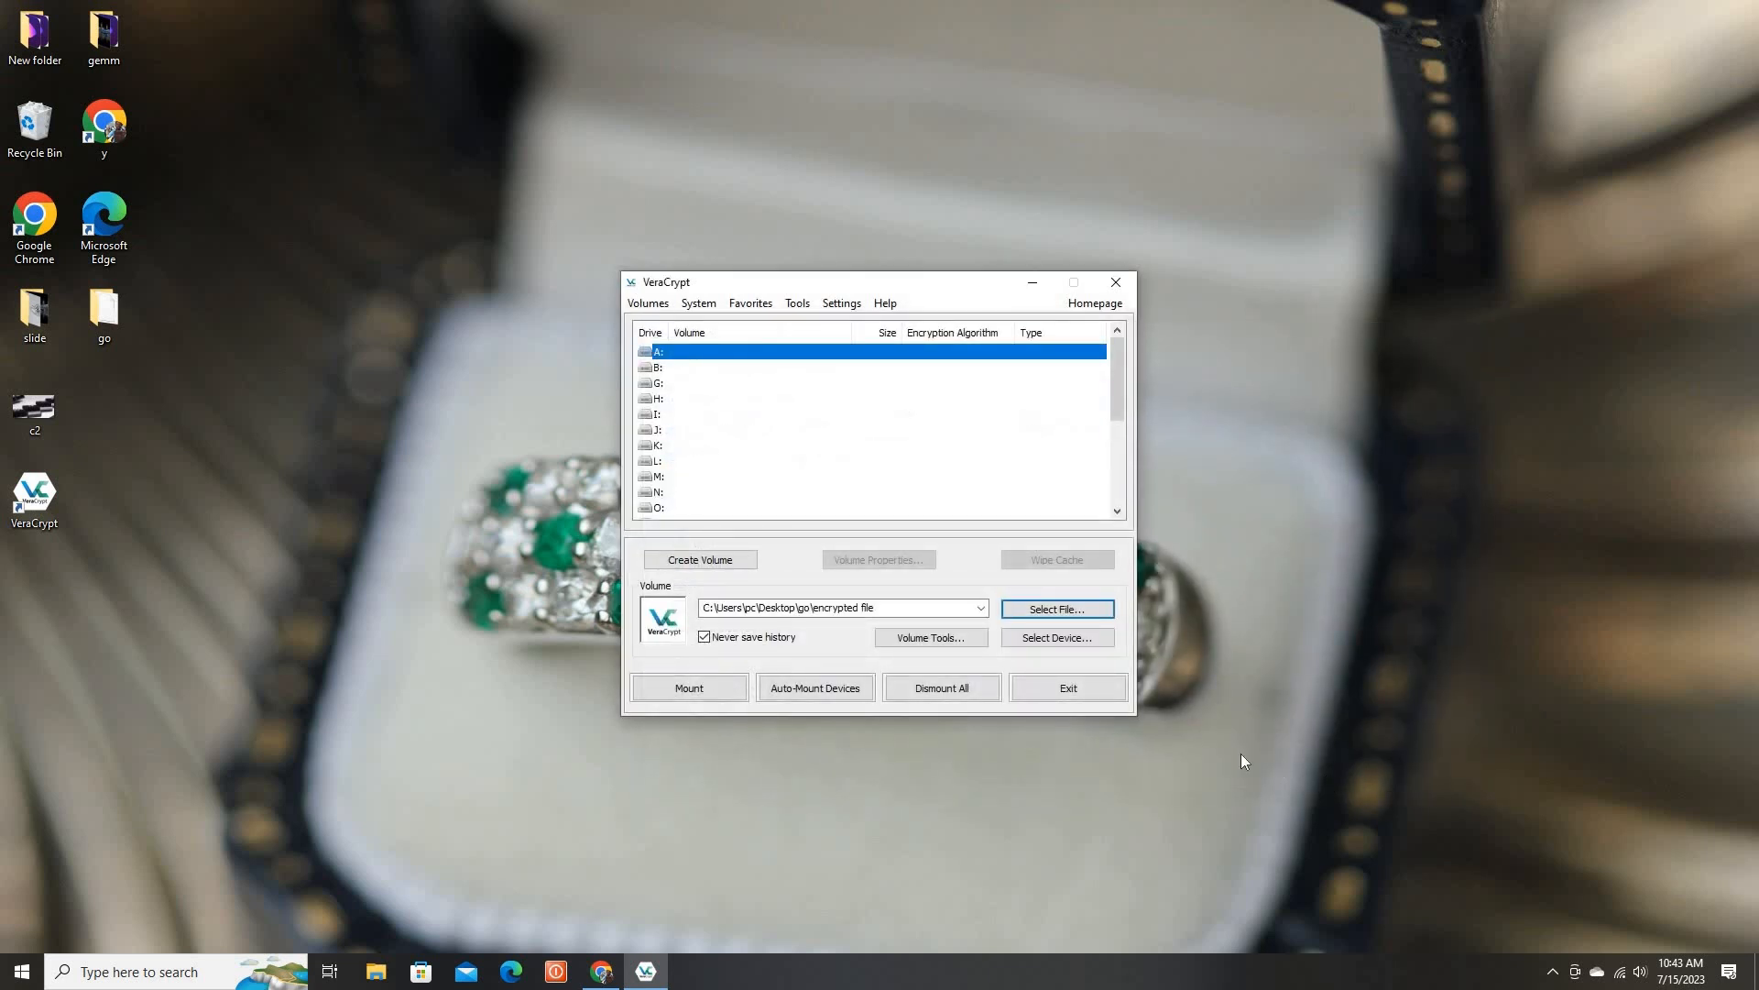
{"action": "left_click", "coordinate": [708, 689]}
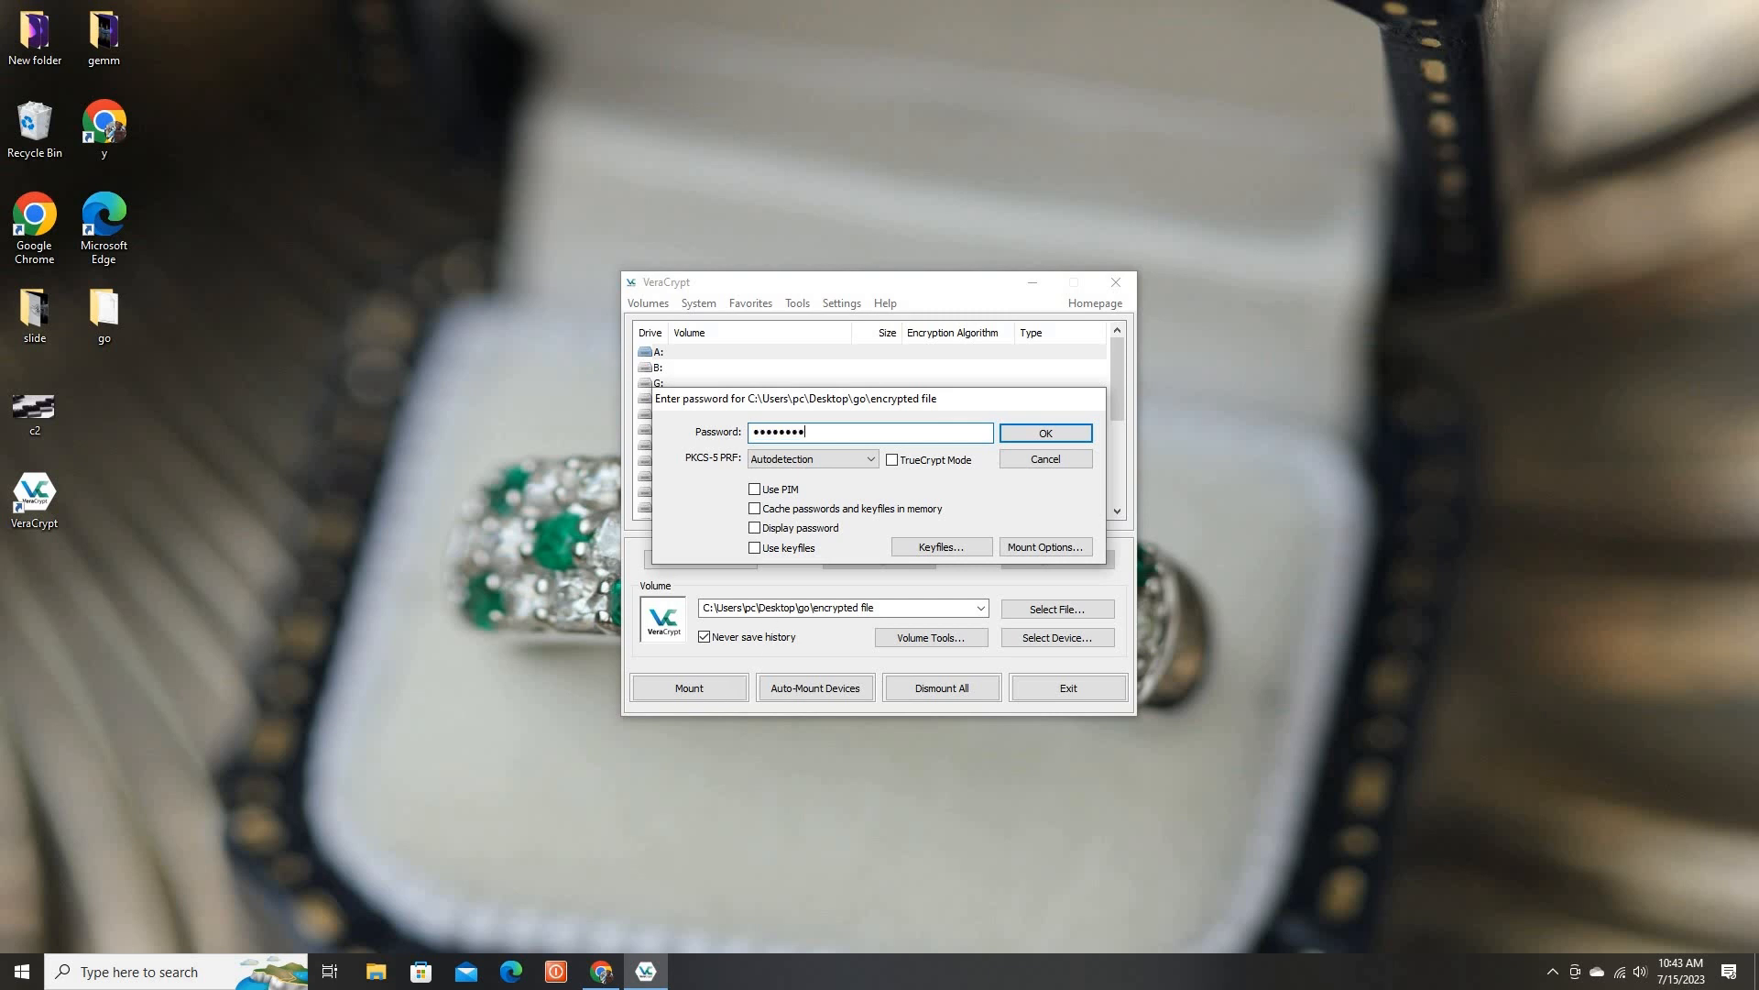
{"action": "left_click", "coordinate": [1046, 433]}
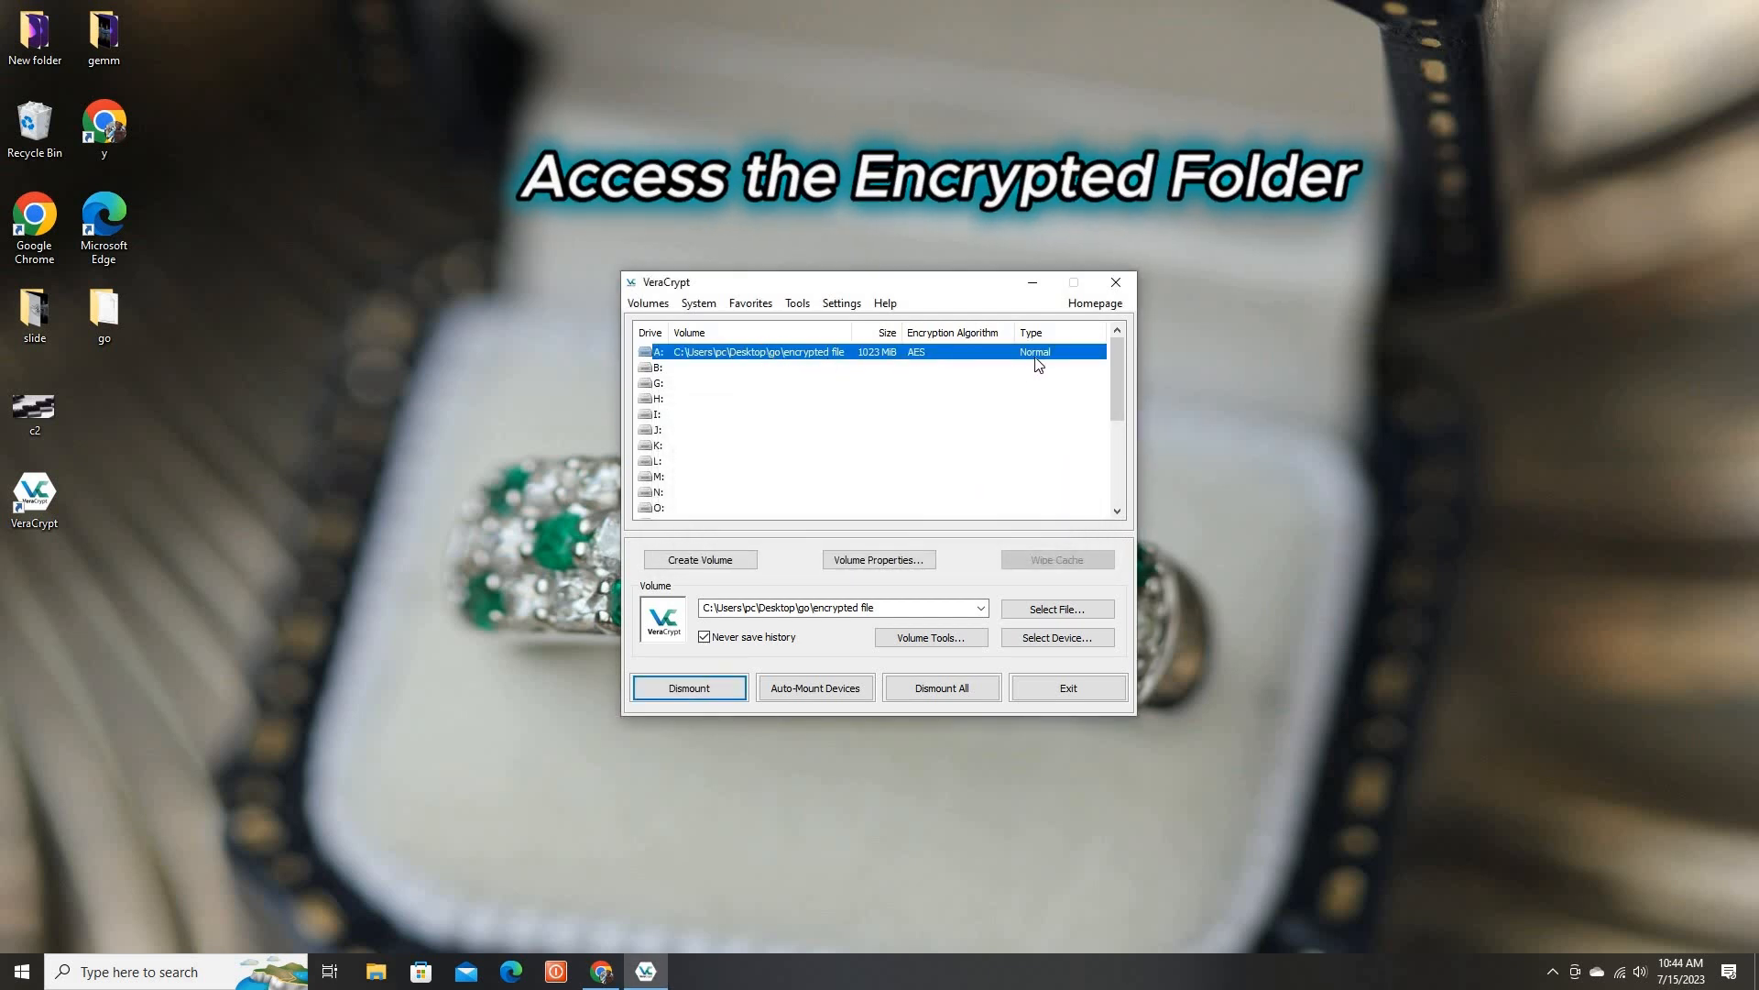
Open the mounted drive A: in File Explorer and create a new folder named nice inside it
{"action": "left_click", "coordinate": [1056, 691]}
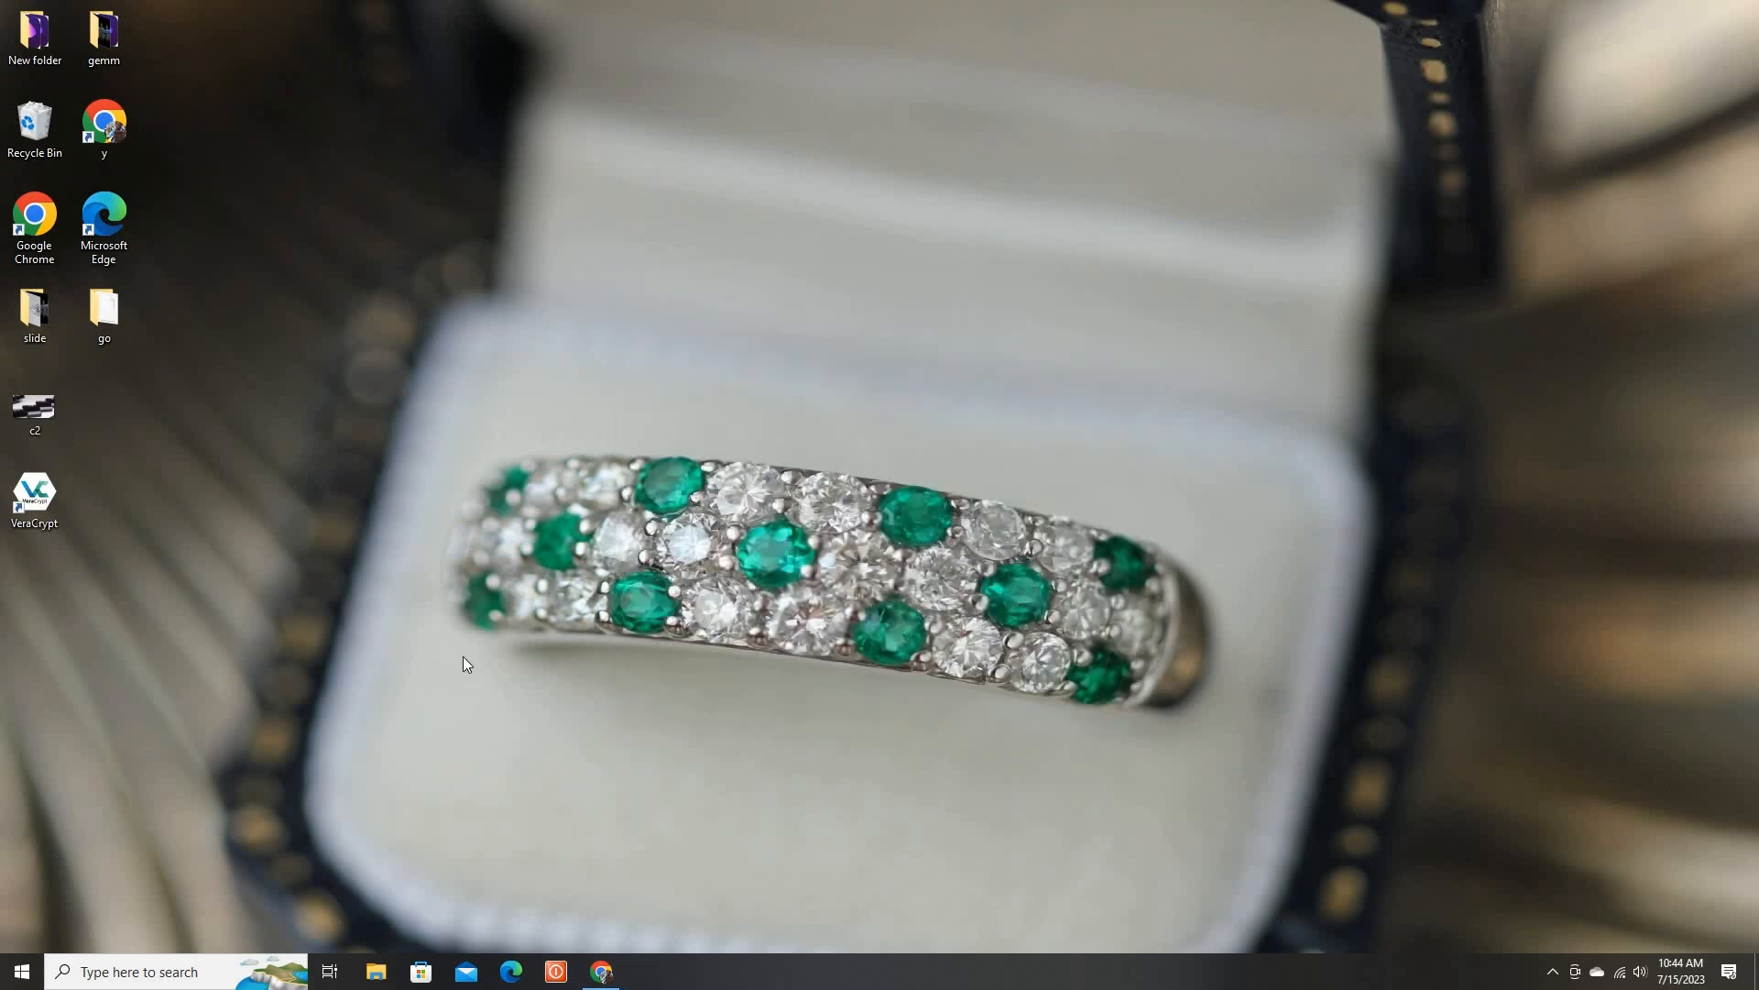
{"action": "left_click", "coordinate": [375, 971]}
{"action": "left_click", "coordinate": [423, 549]}
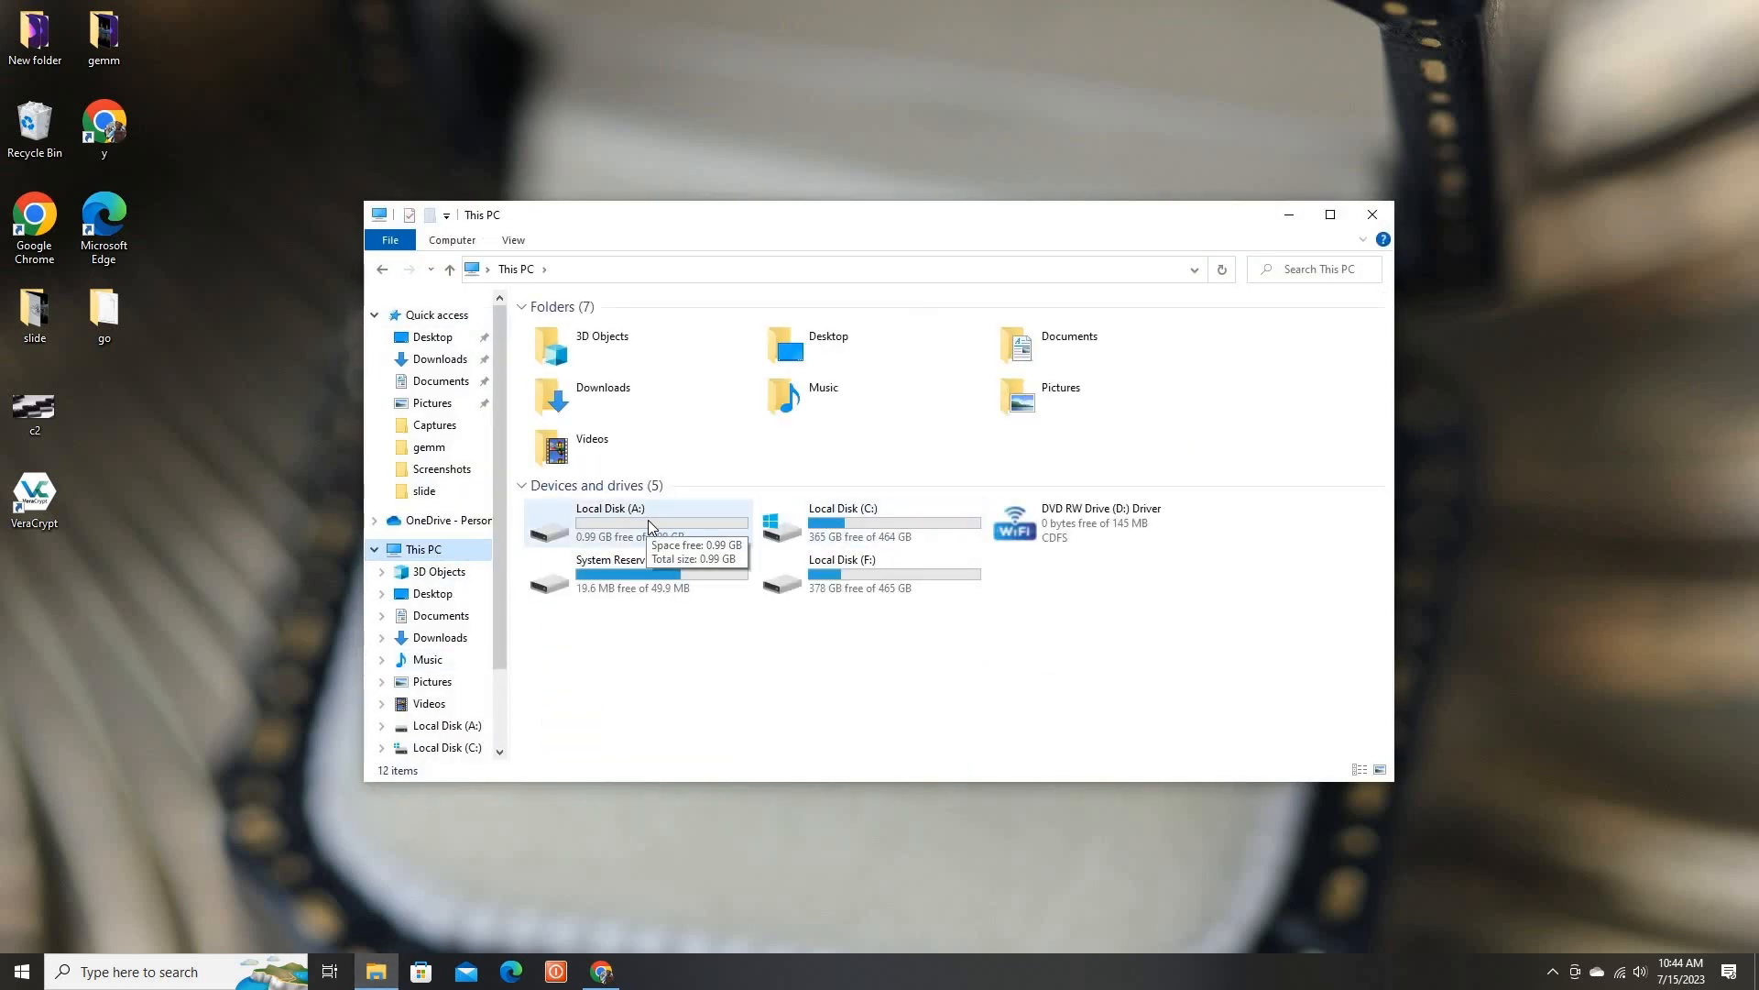
{"action": "double_click", "coordinate": [647, 520]}
{"action": "right_click", "coordinate": [578, 356]}
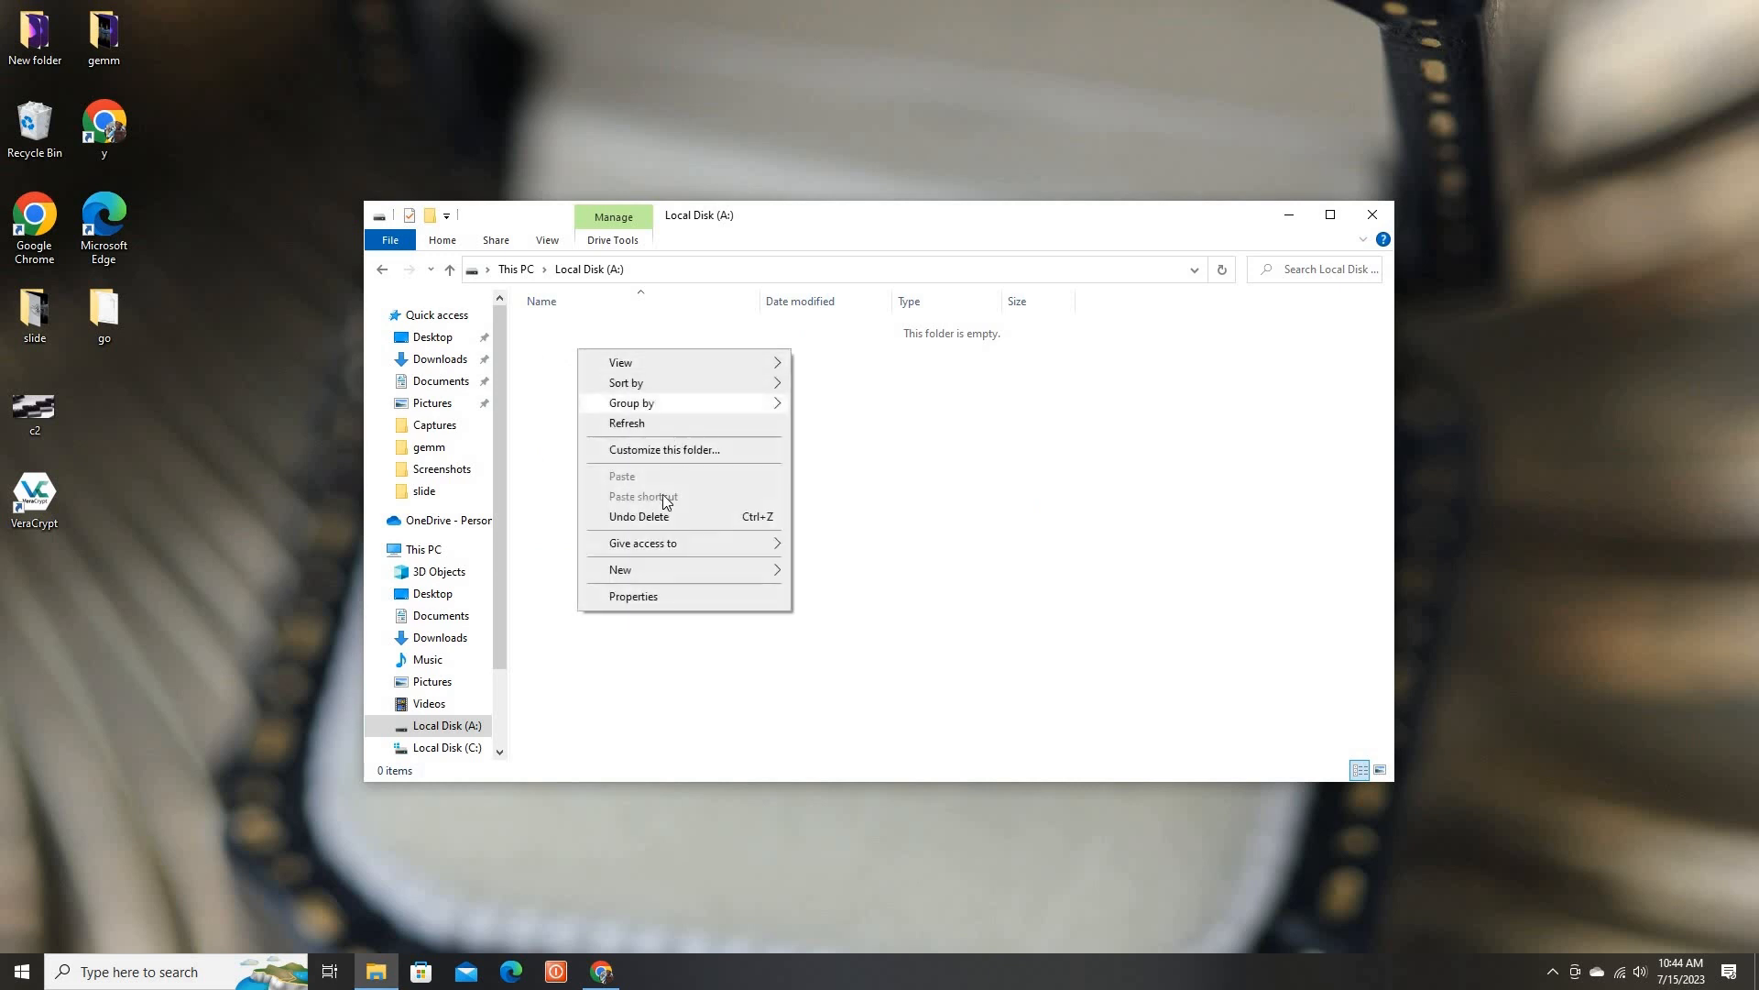
{"action": "mouse_move", "coordinate": [743, 569]}
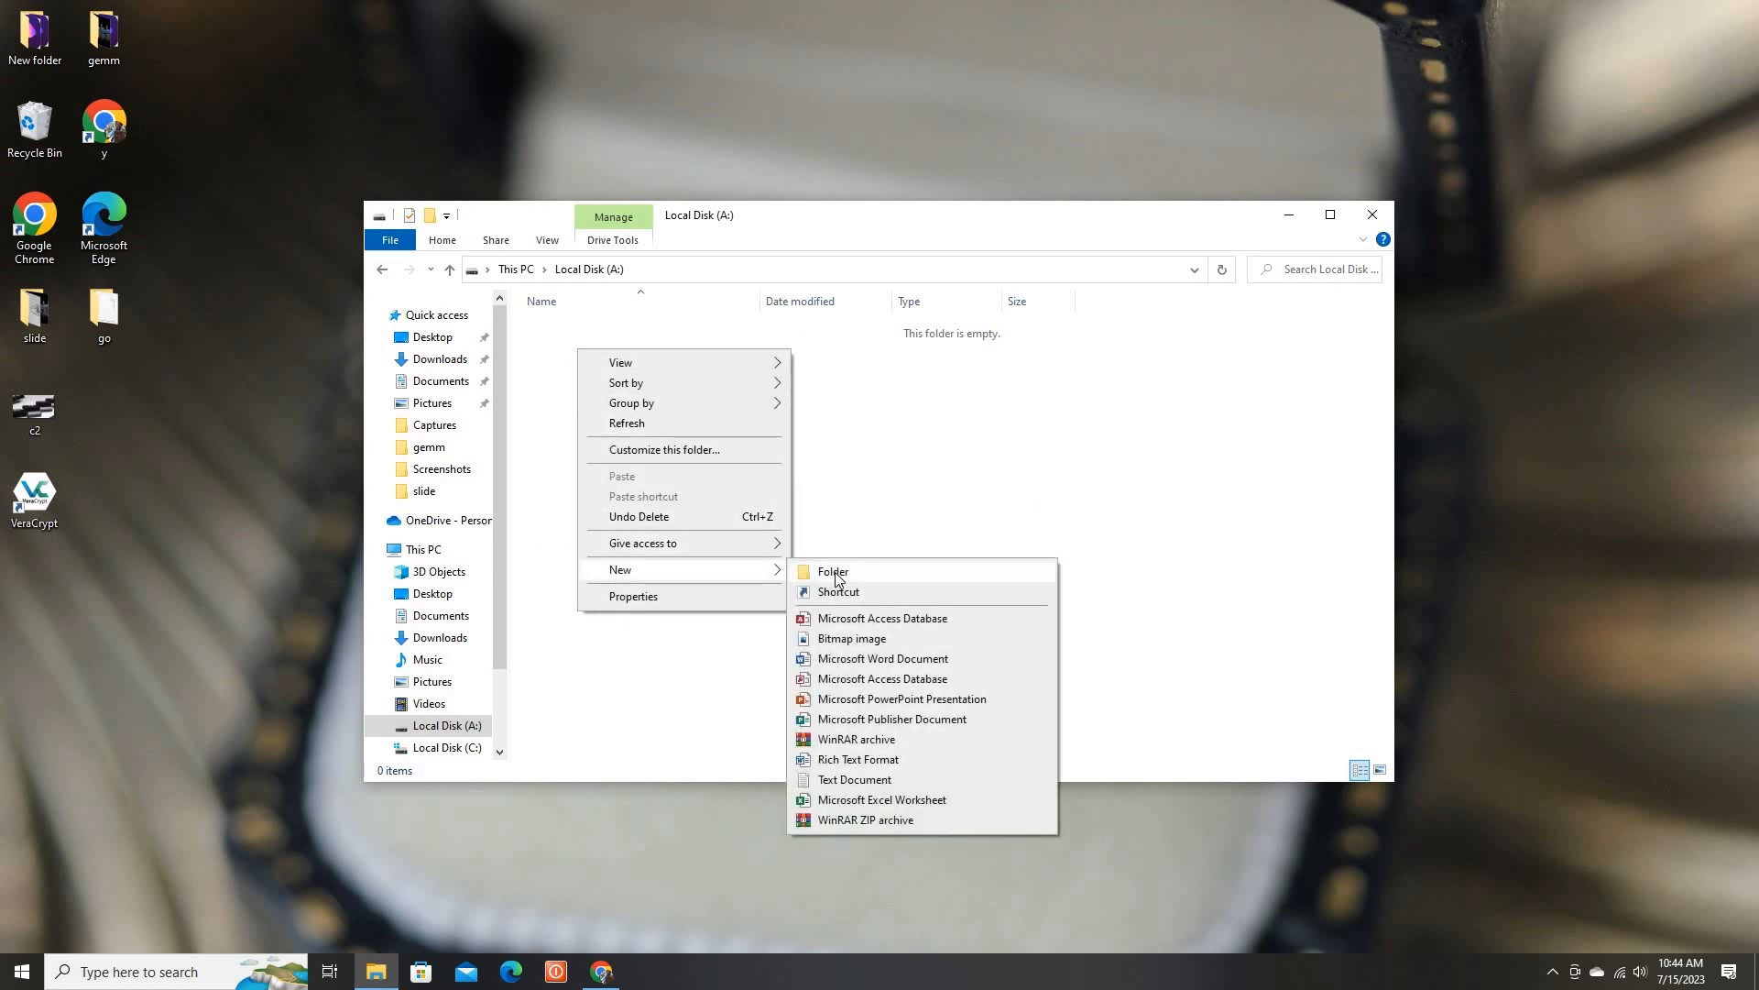
{"action": "left_click", "coordinate": [832, 573]}
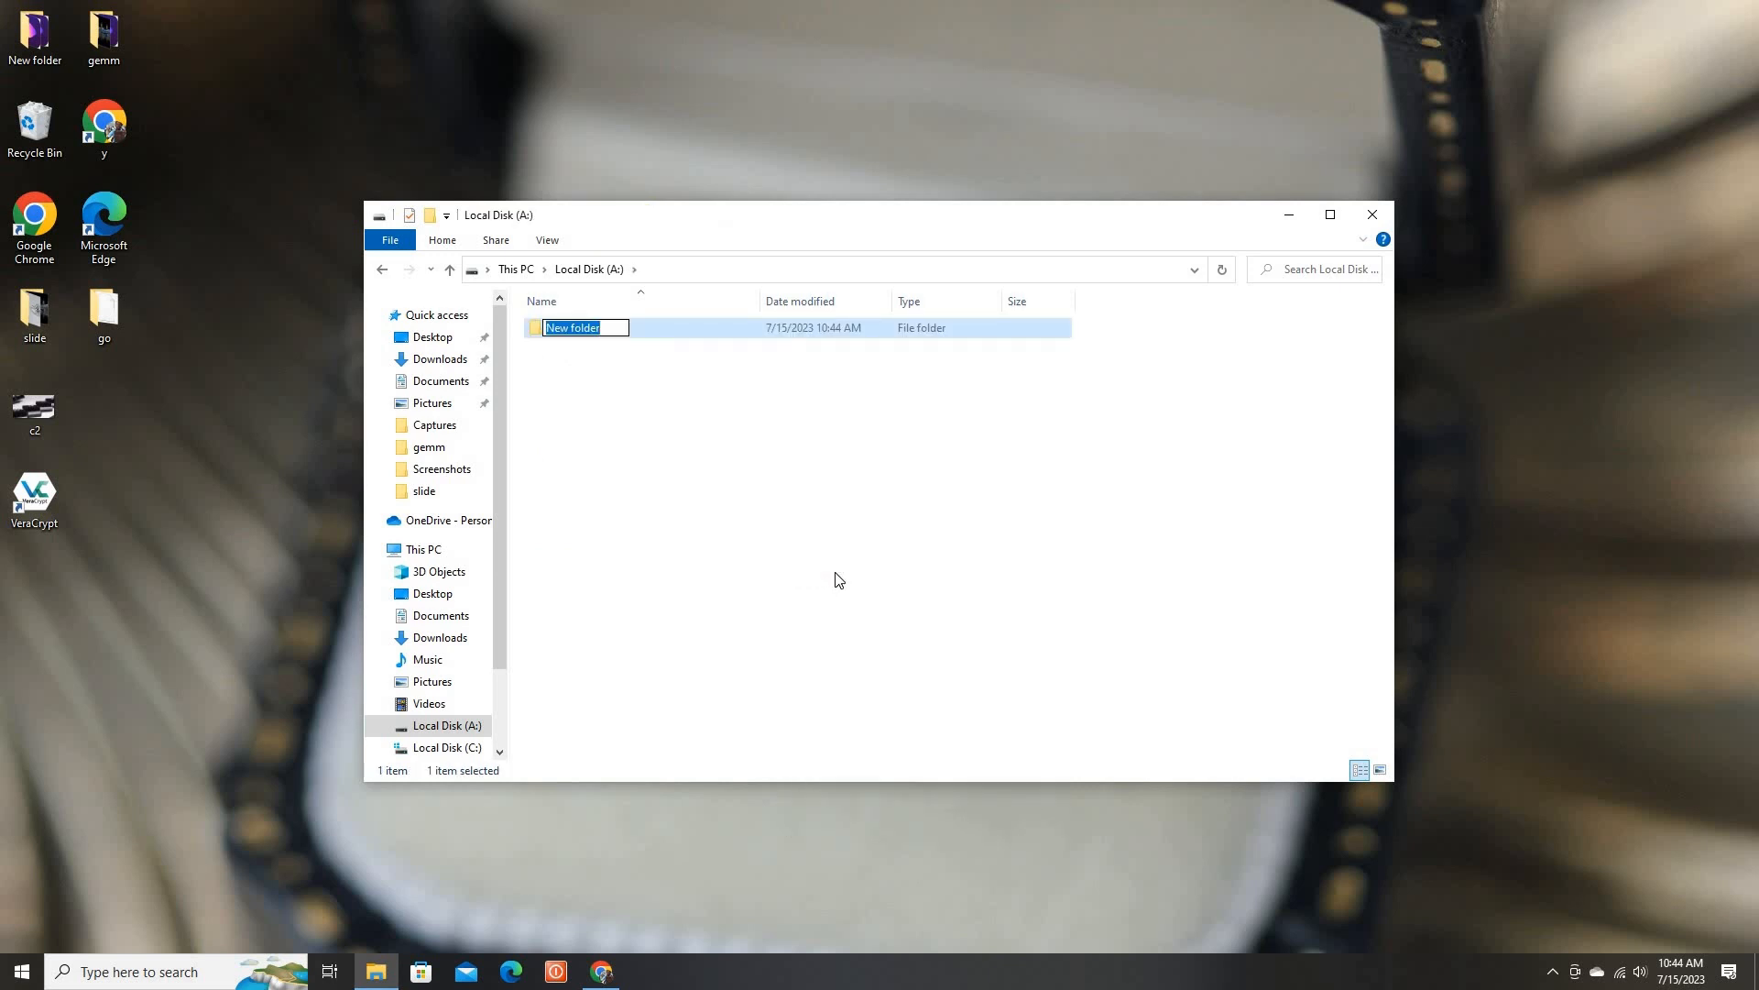
{"action": "type", "text": "nice"}
{"action": "key", "text": "Return"}
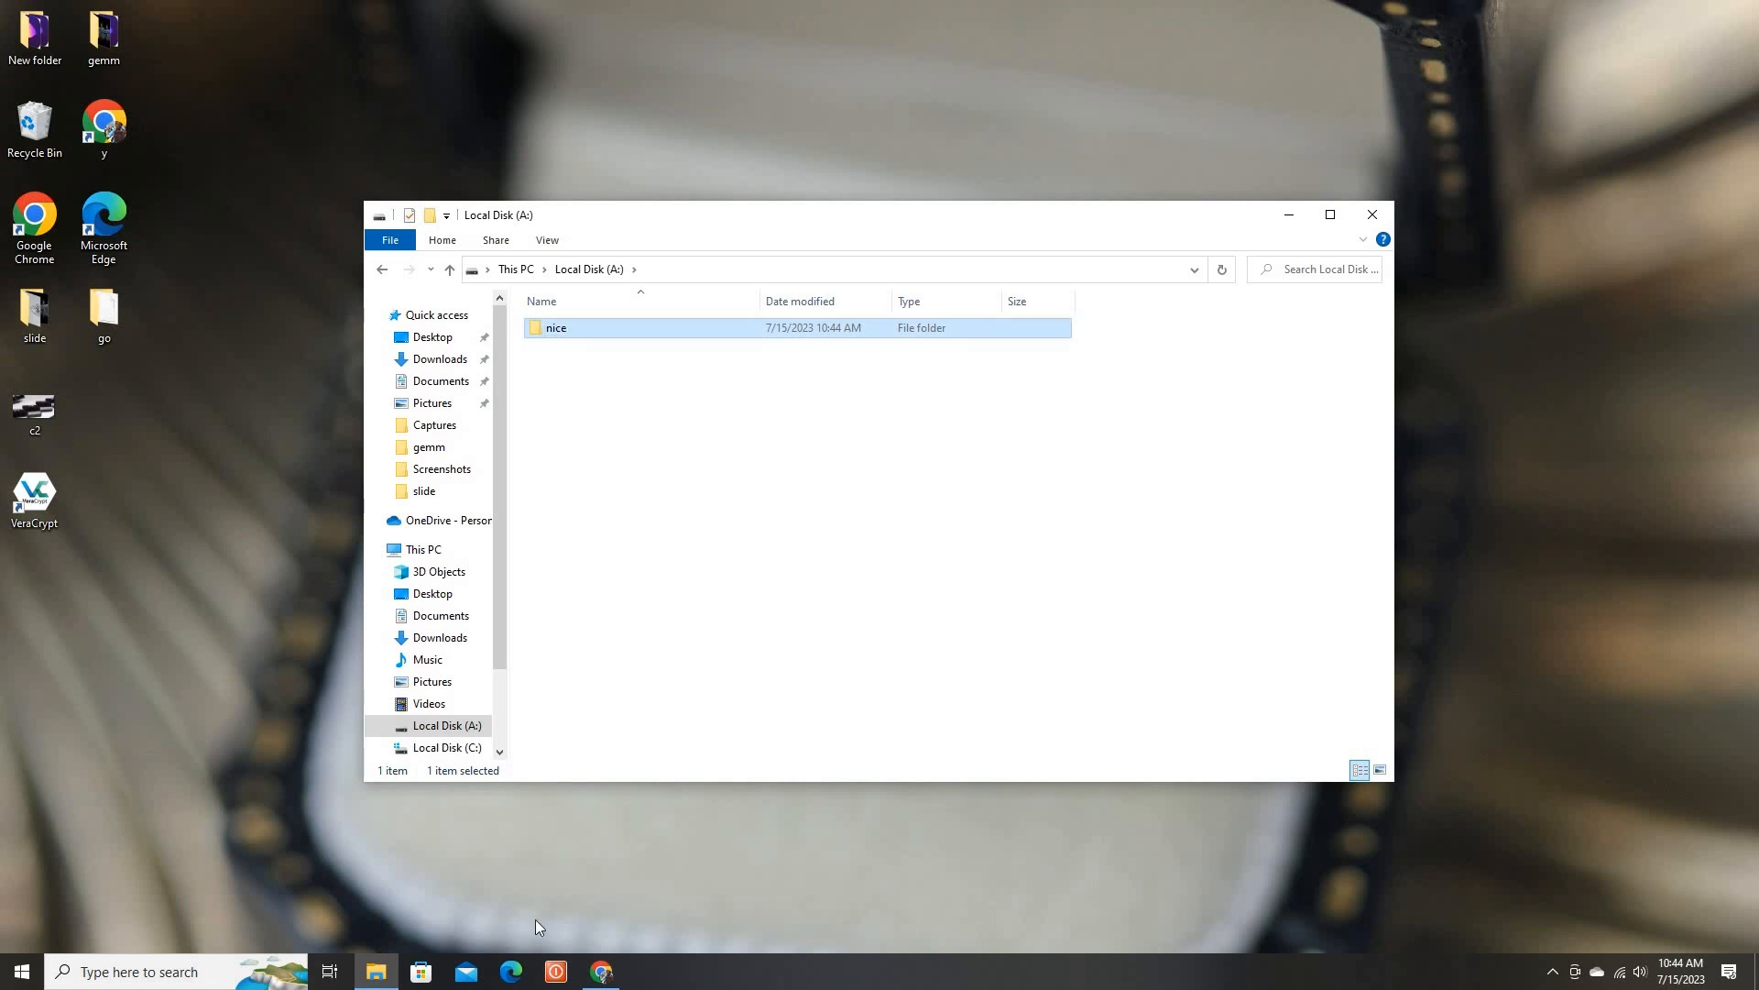
Reopen VeraCrypt, dismount the volume on drive A:, and exit the program
{"action": "double_click", "coordinate": [52, 493]}
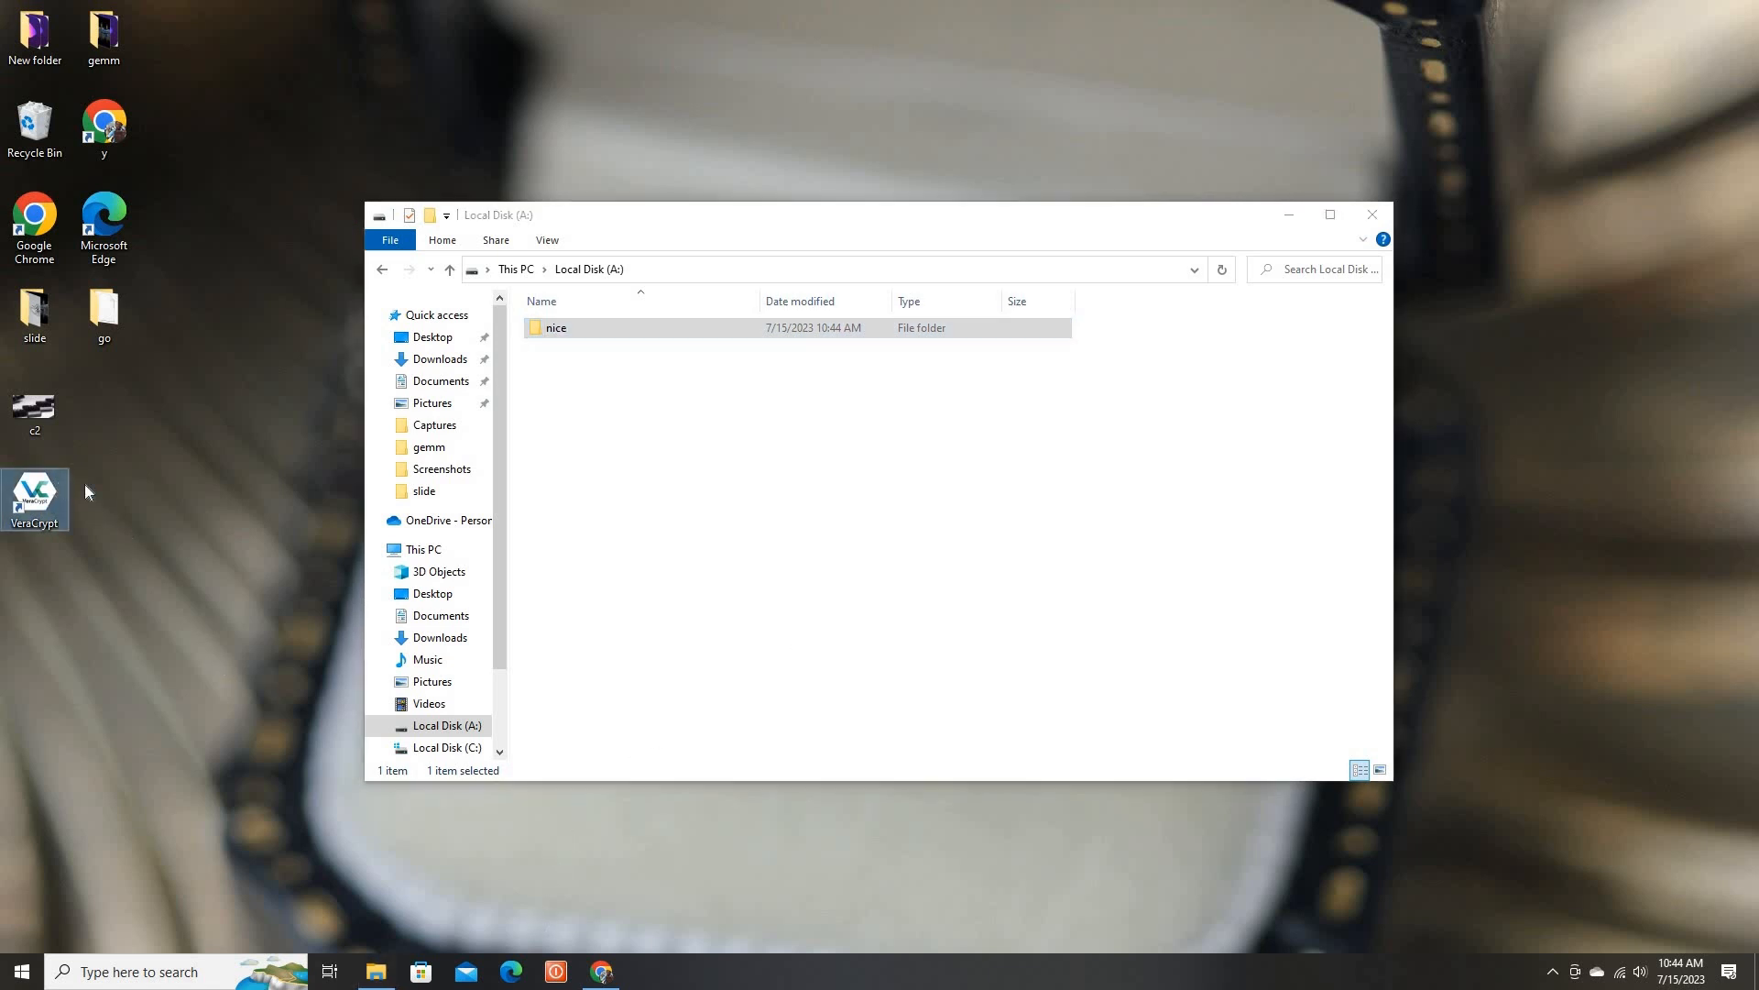
{"action": "left_click", "coordinate": [724, 356]}
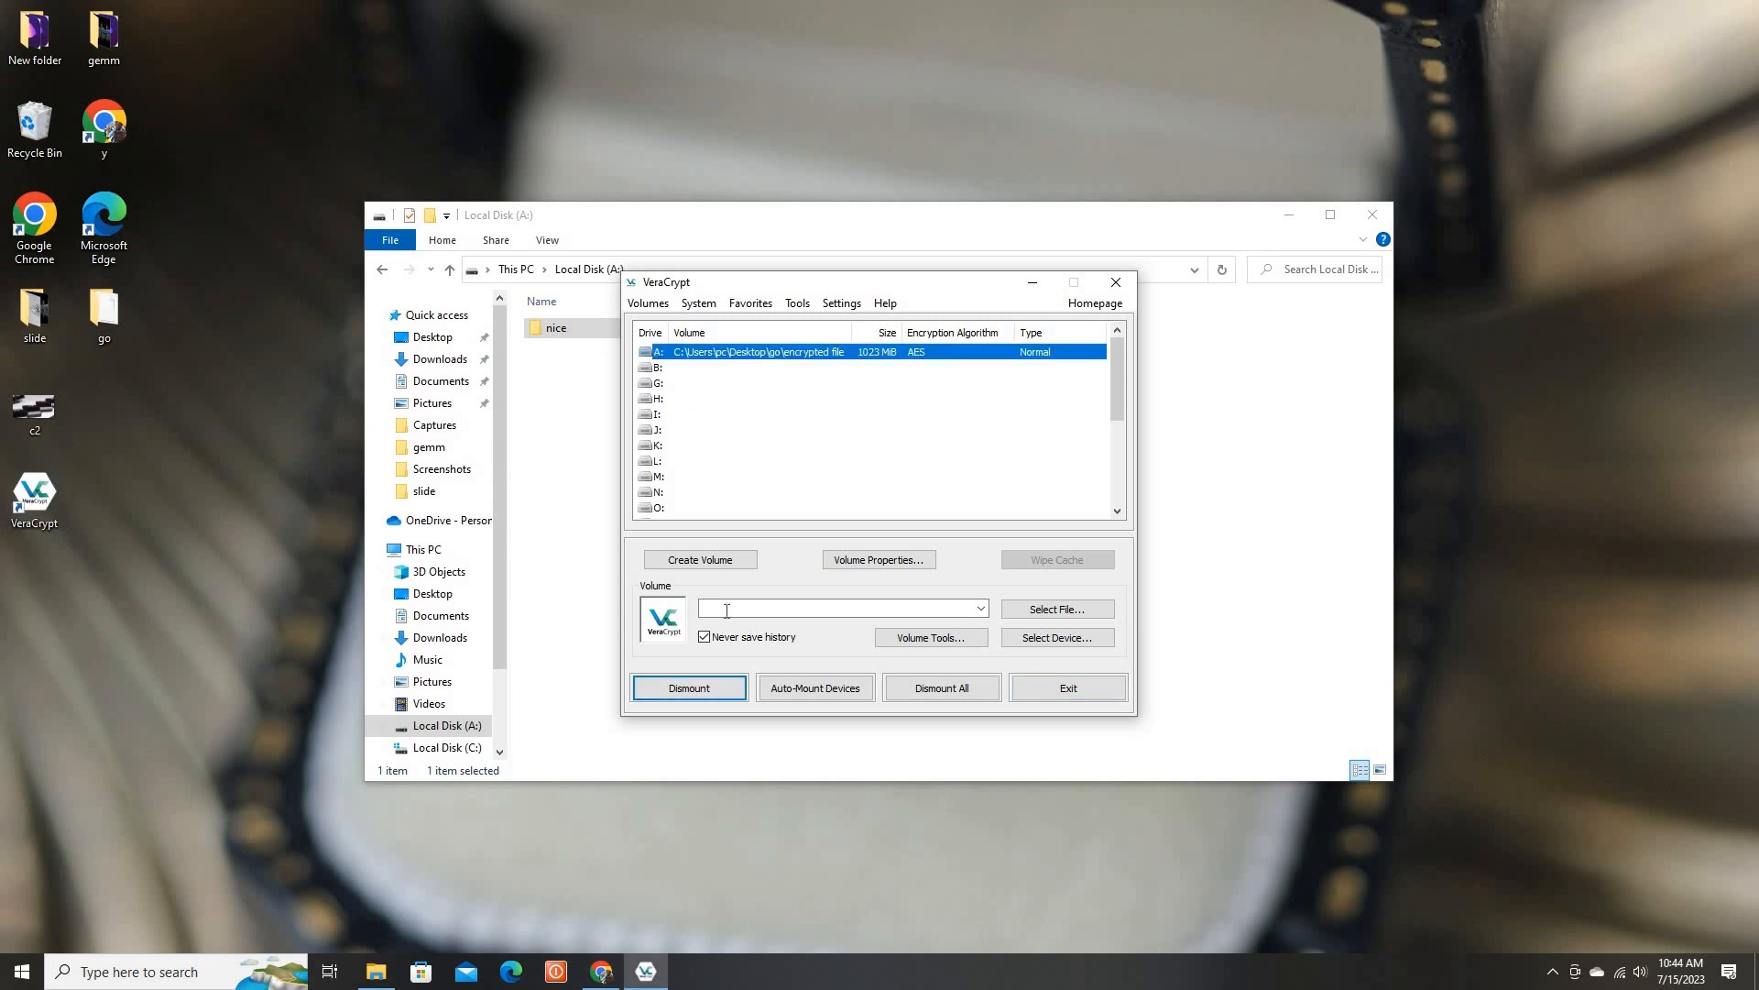
{"action": "left_click", "coordinate": [705, 692]}
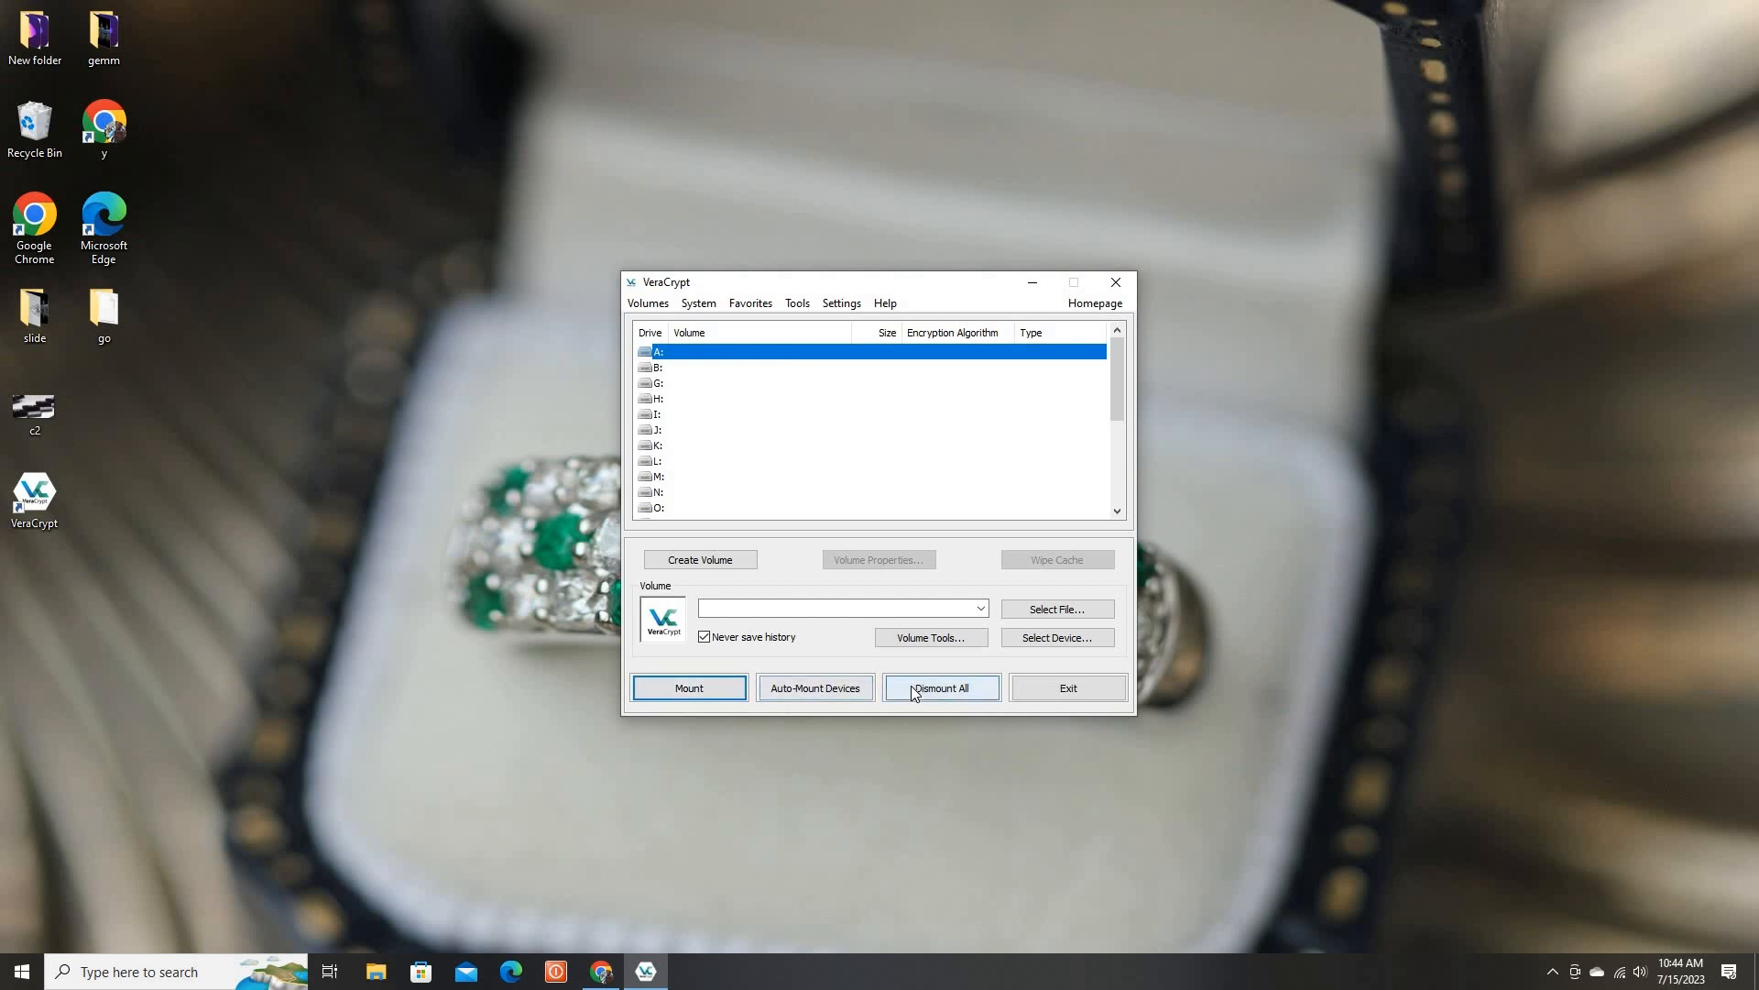
{"action": "left_click", "coordinate": [1066, 692]}
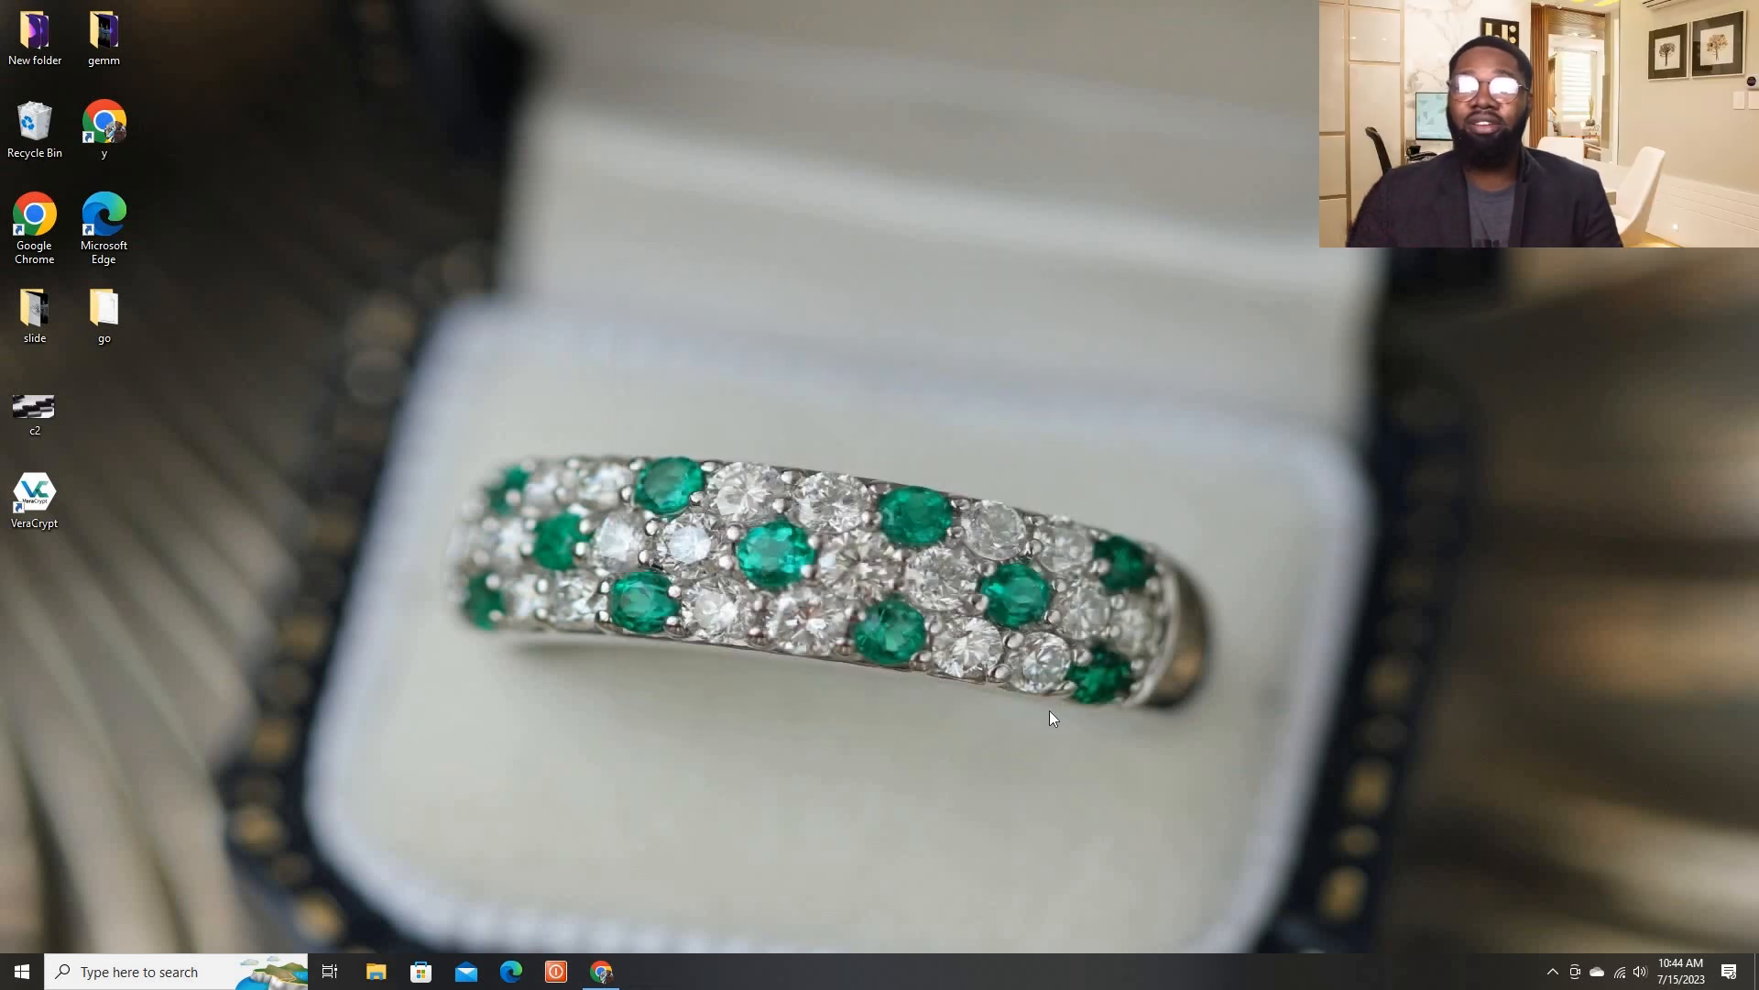